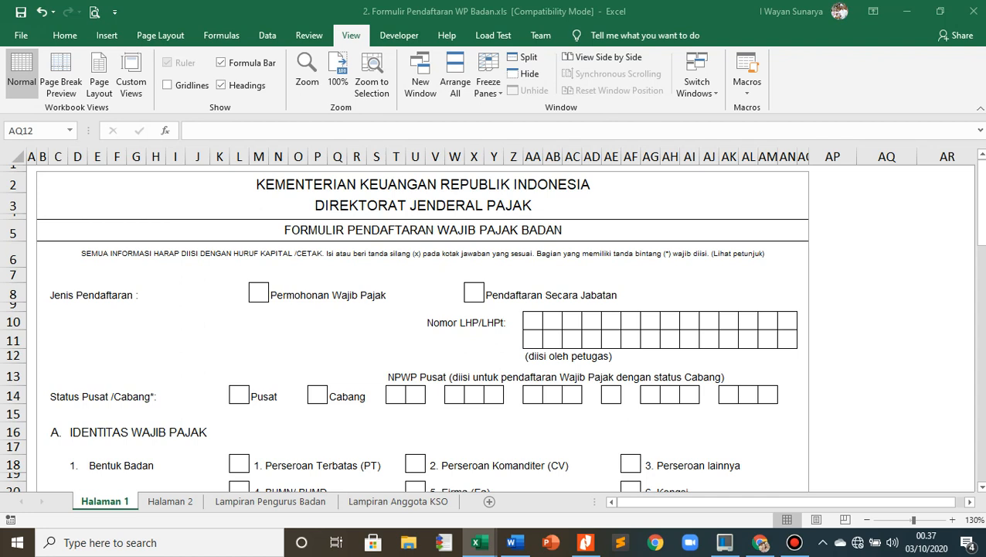
- Mark the Permohonan Wajib Pajak box with a copied X as the Jenis Pendaftaran on the Halaman 1 sheet
left_click(259, 339)
key("ctrl+c")
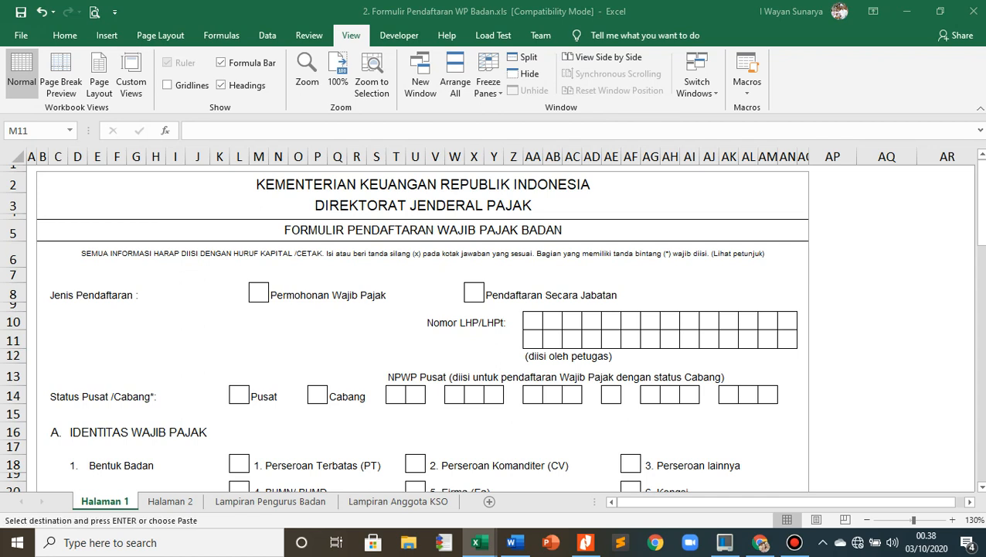
left_click(259, 293)
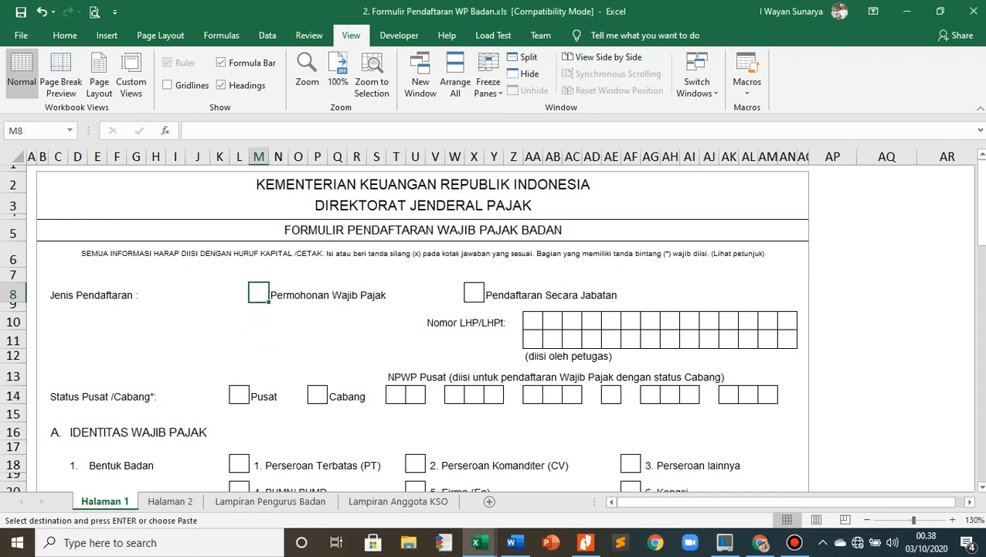
key("ctrl+v")
left_click(136, 355)
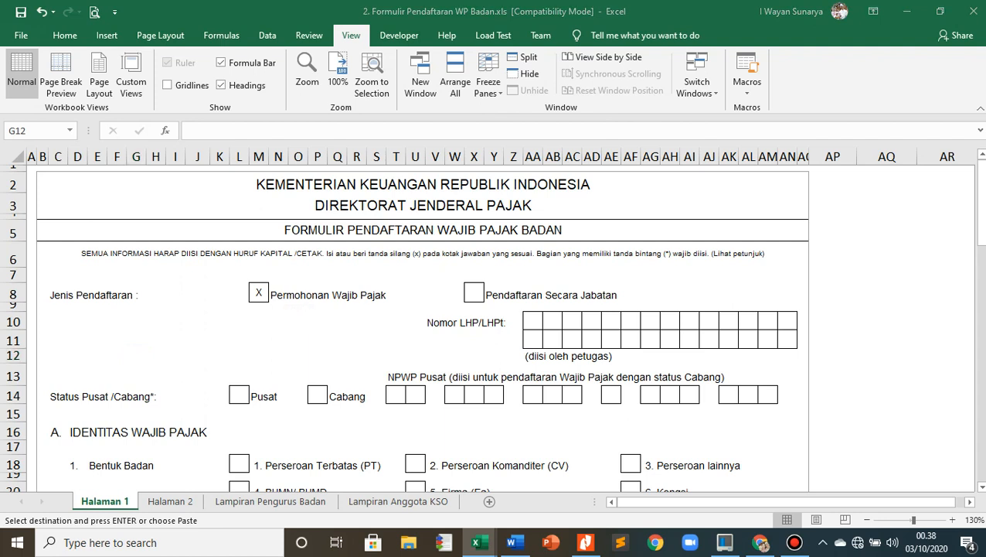
- Paste the X into the Pusat box for Status Pusat/Cabang
left_click(238, 395)
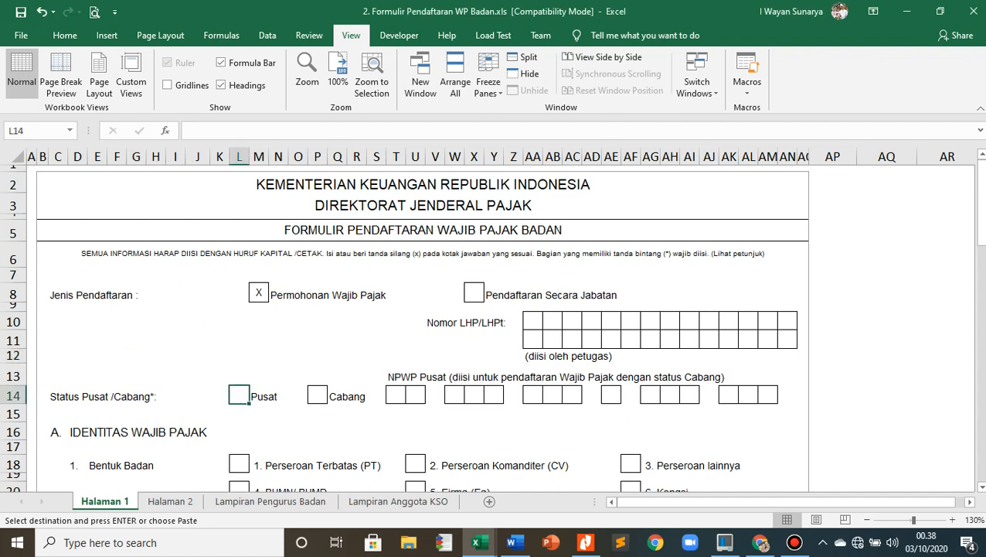
key("ctrl+v")
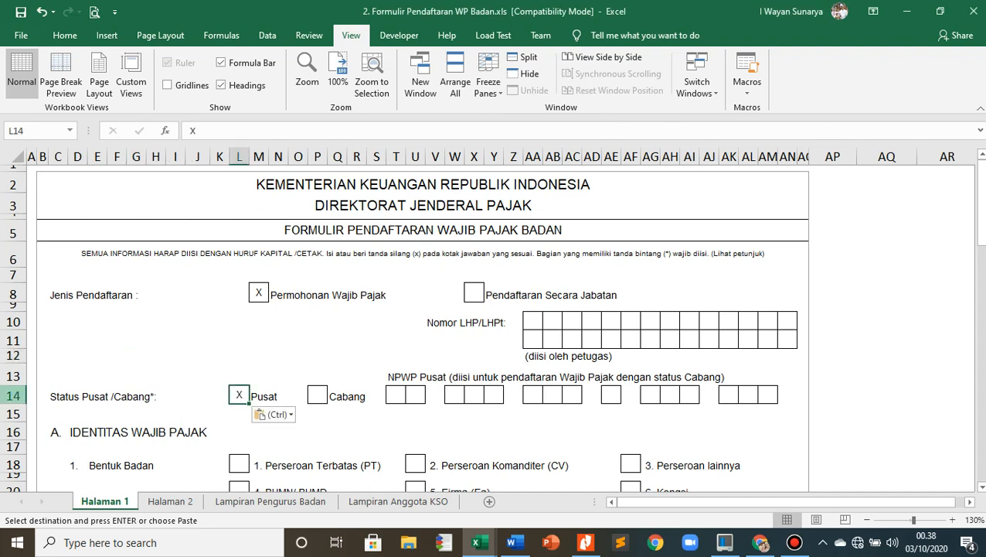
left_click(259, 356)
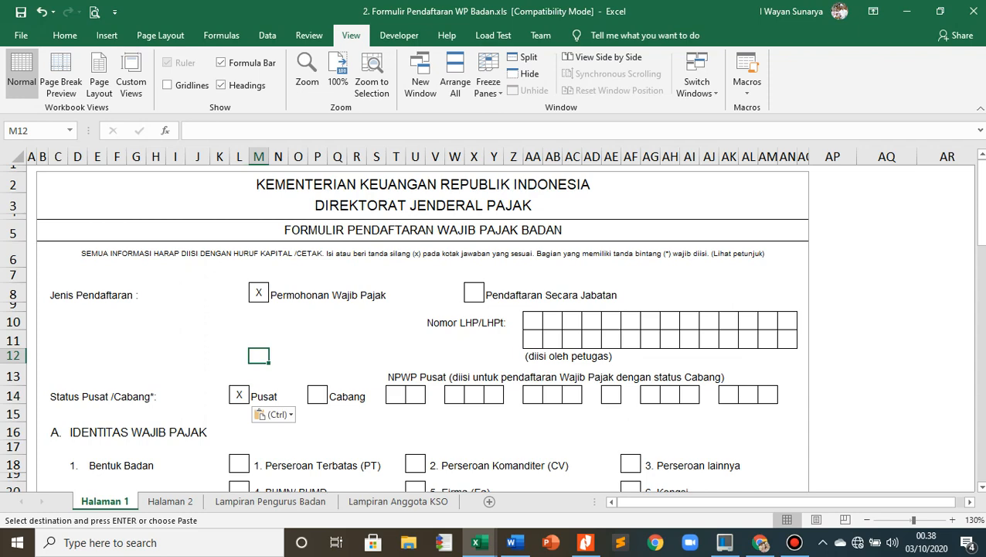
- Mark option 19, Lembaga dan bentuk badan lainnya, with an X as the Bentuk Badan in section A
scroll(422, 327, "down", 2)
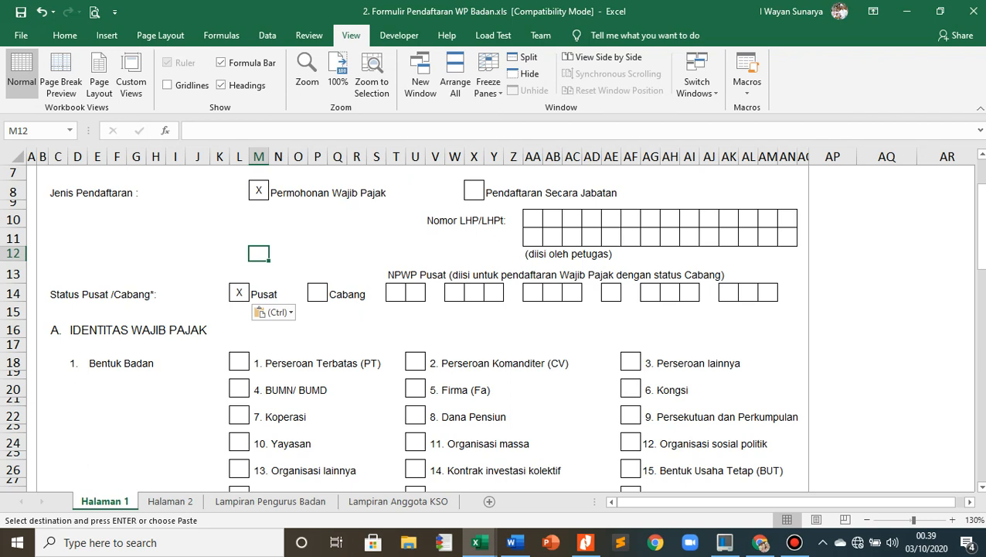
scroll(491, 326, "down", 2)
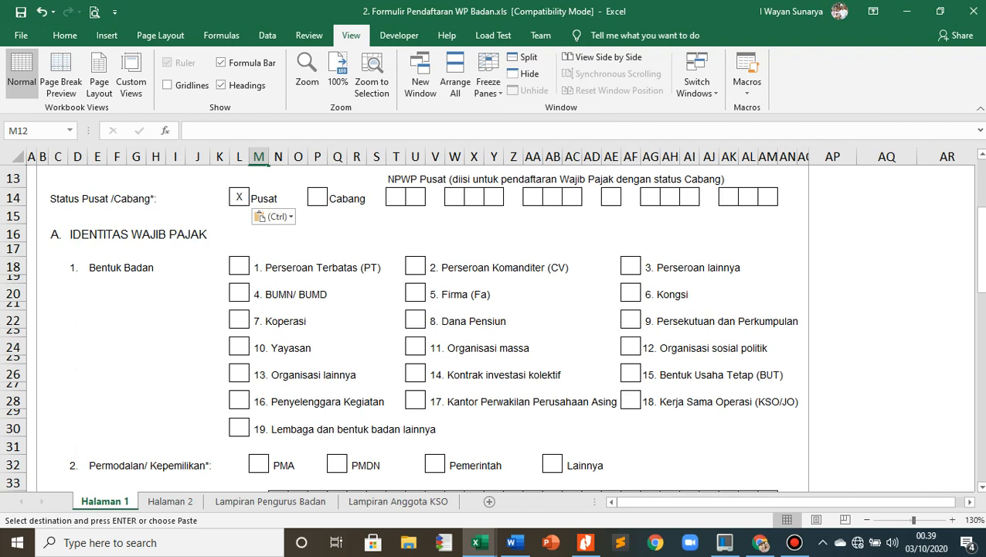
key("alt+Tab")
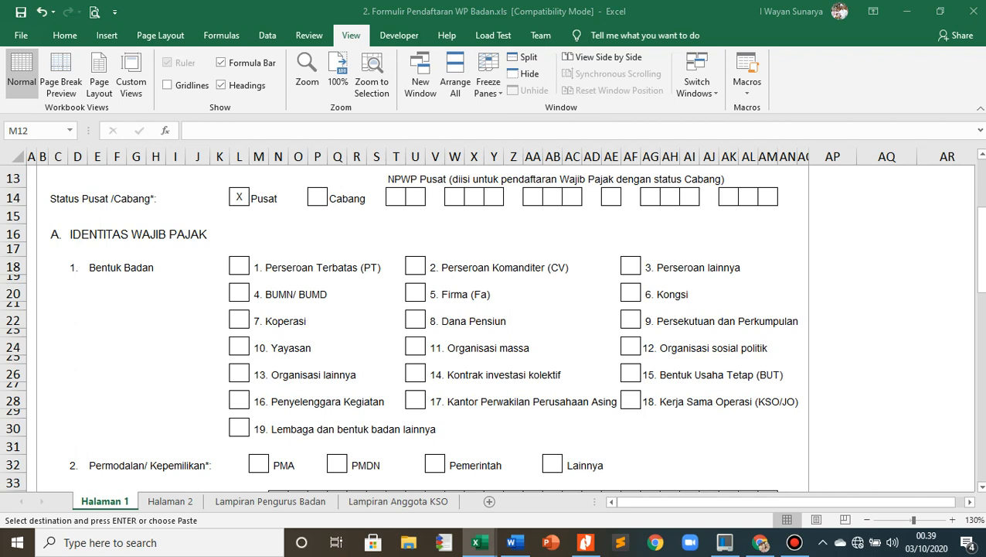
left_click(239, 427)
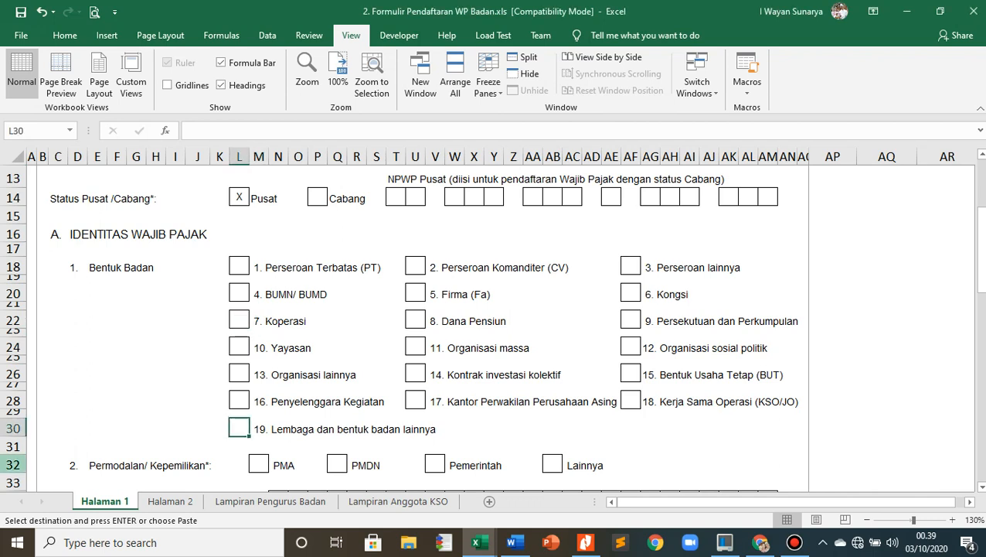
key("ctrl+v")
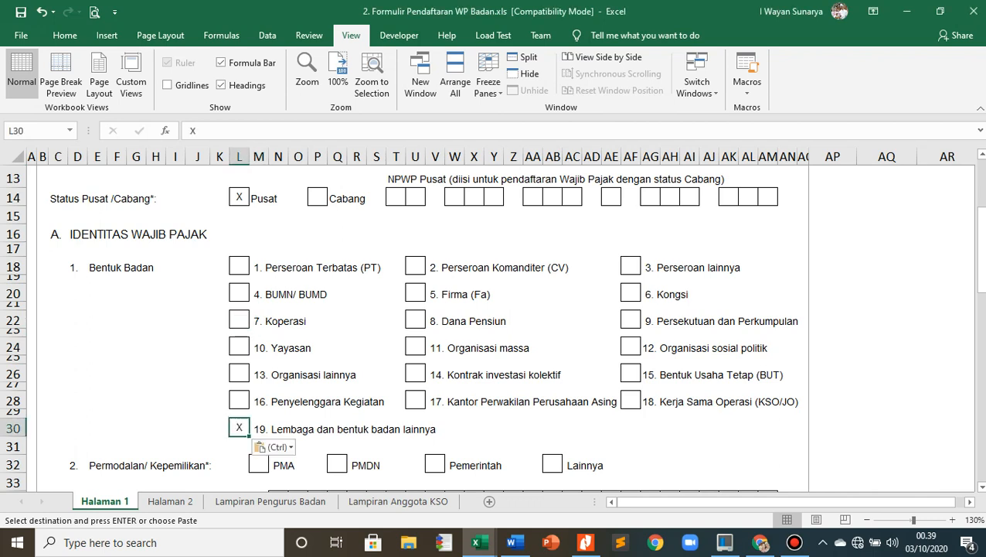
left_click(136, 399)
- Mark the PMDN box with an X under Permodalan/Kepemilikan
scroll(136, 399, "down", 2)
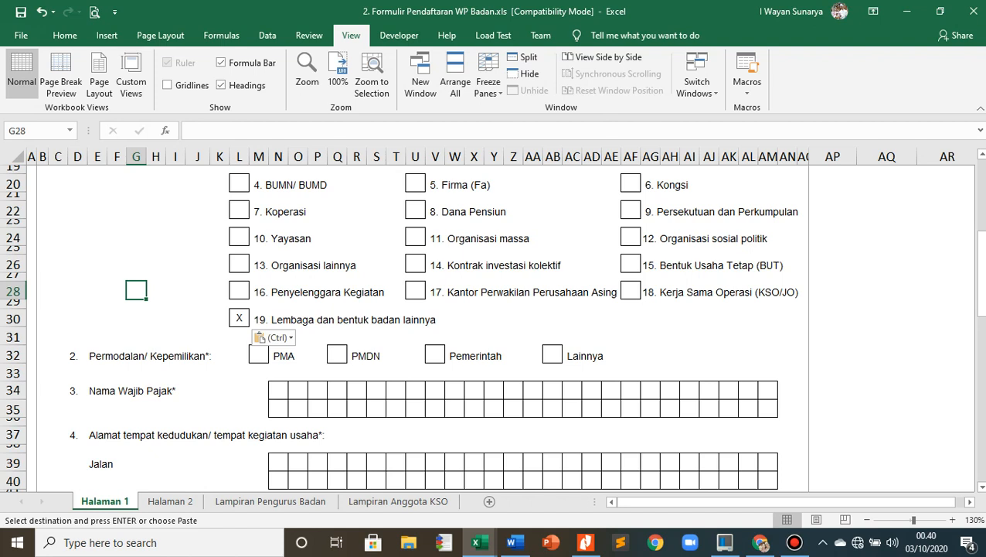
left_click(833, 391)
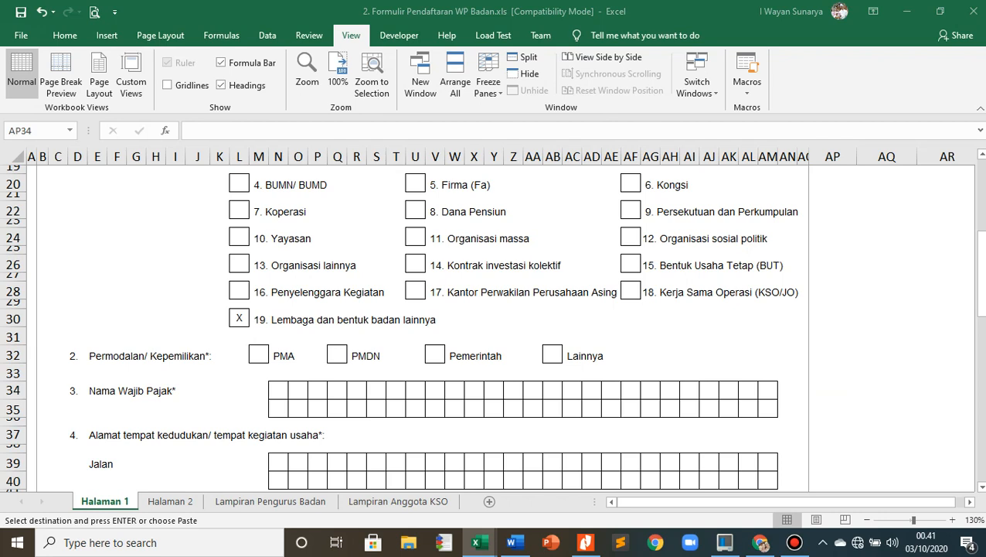
left_click(337, 354)
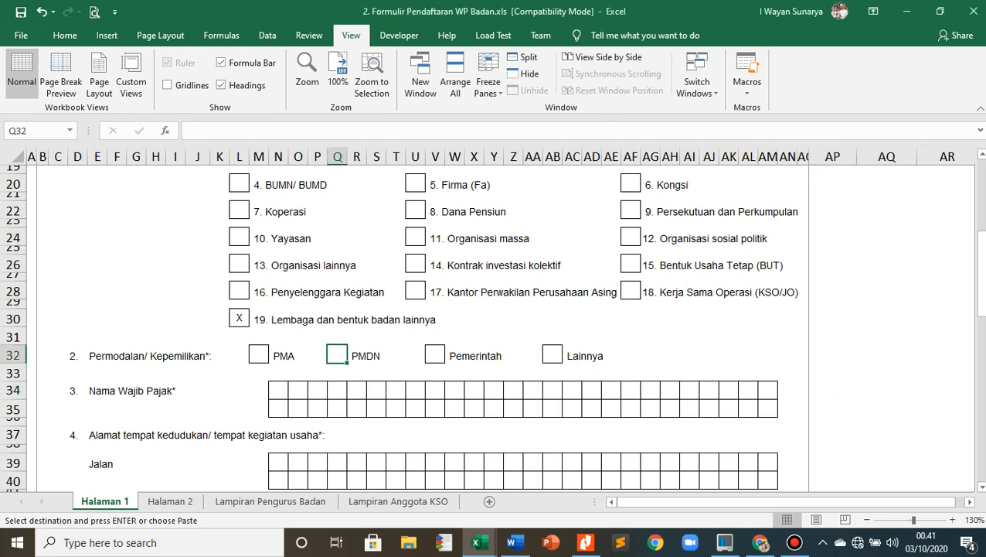
type("X")
left_click(136, 420)
- Paste the copied company name BALI LES PRIVAT KOMPUTER into the first row of Nama Wajib Pajak, one letter per box
scroll(136, 419, "down", 2)
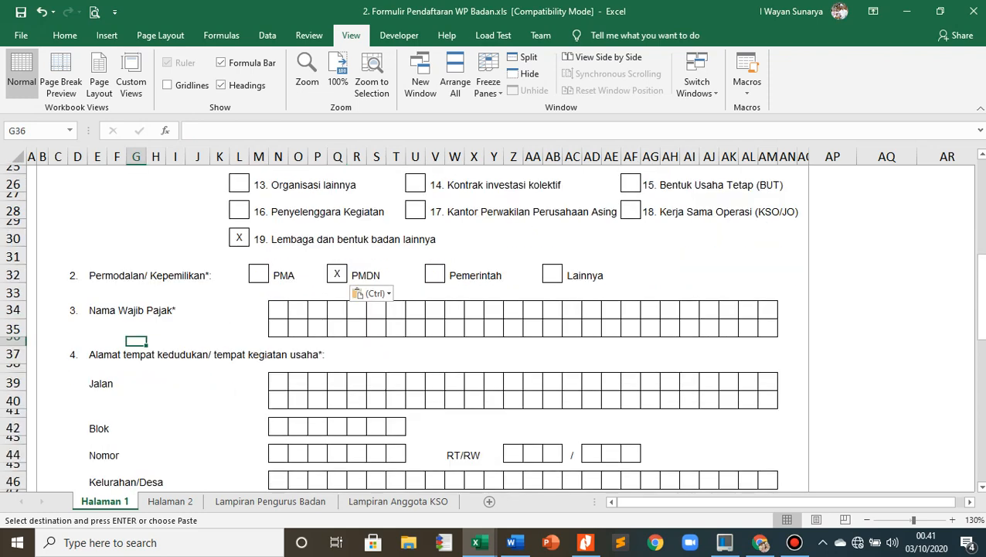
key("alt+Tab")
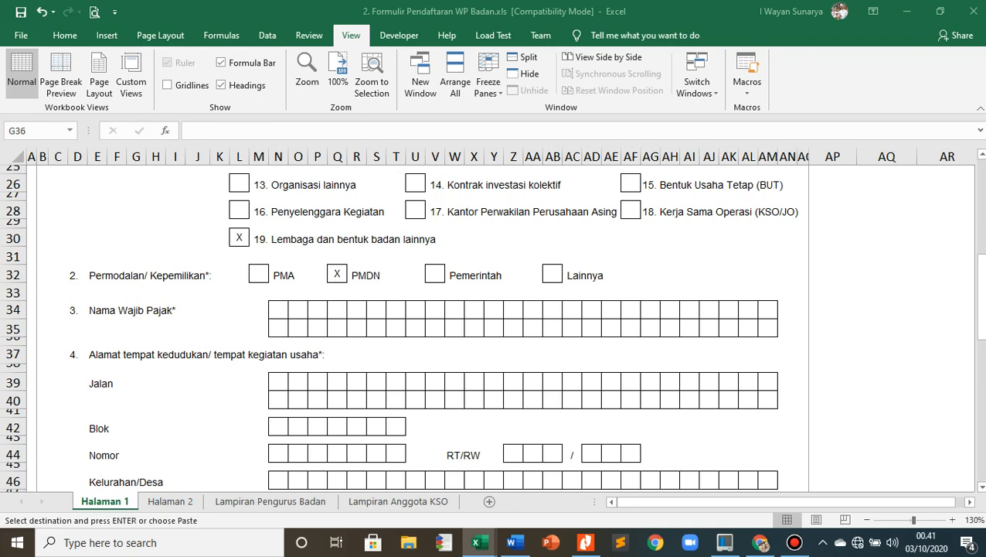
left_click(279, 309)
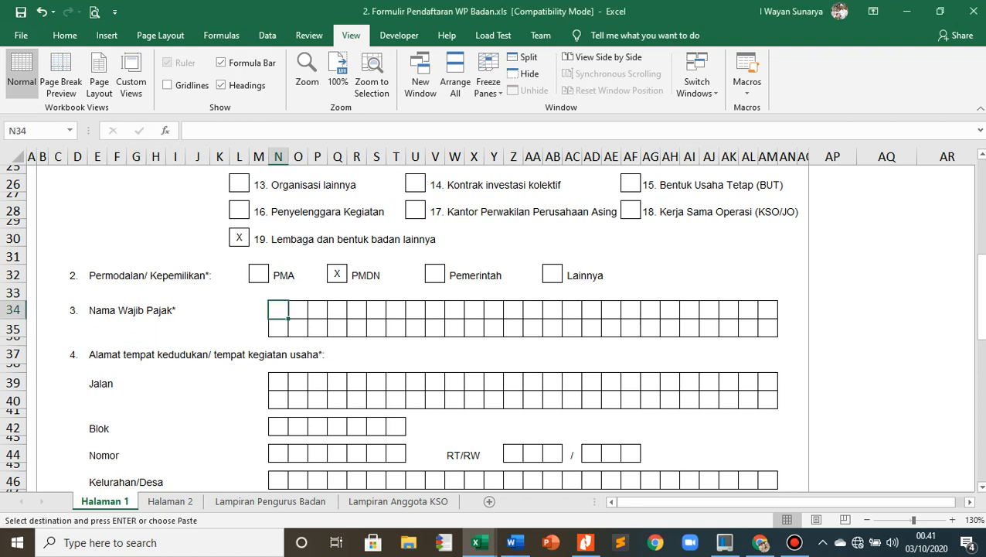
type("B\tA\tL\tI\t\tL\tE\tS\t\tP\tR\tI\tV\tA\tT\t\tK\tO\tM\tP\tU\tT\tE\tR")
left_click(670, 274)
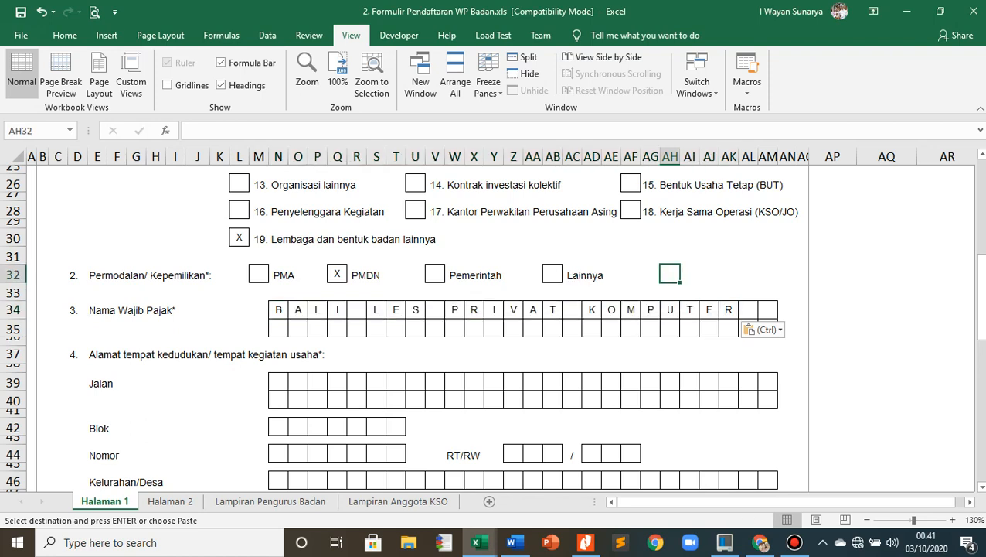
left_click(833, 400)
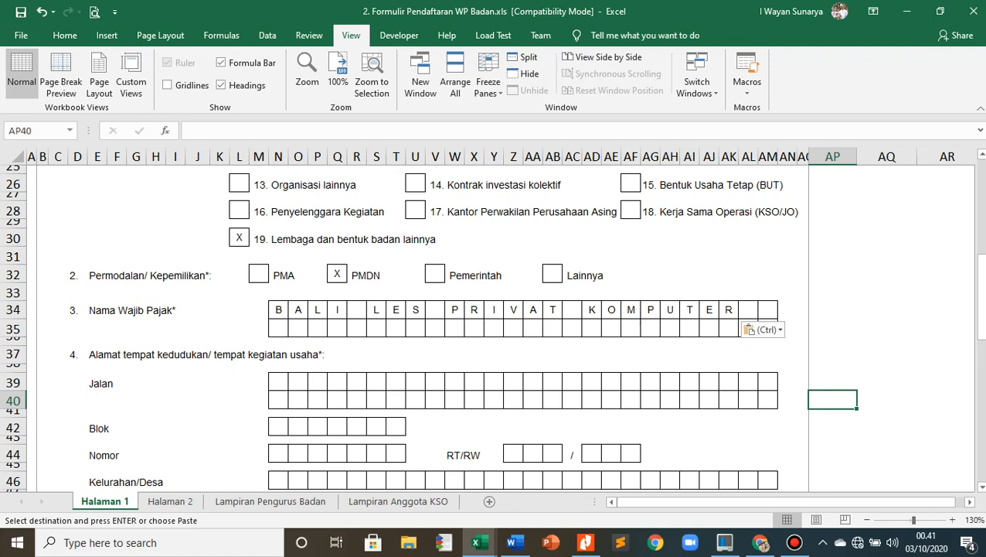
- Paste the copied two-row street address into the Jalan boxes of the business address in item 4
scroll(492, 324, "down", 4)
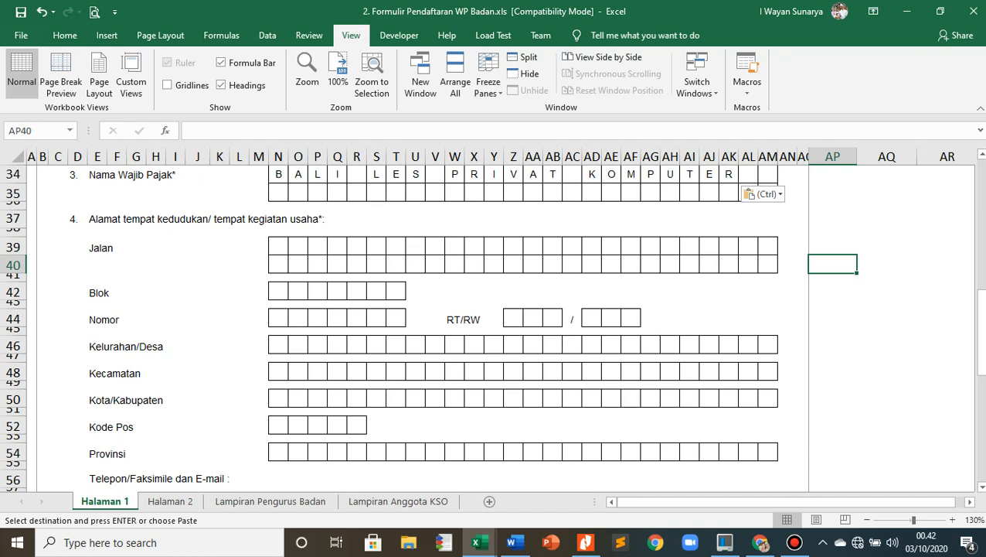
scroll(492, 324, "up", 1)
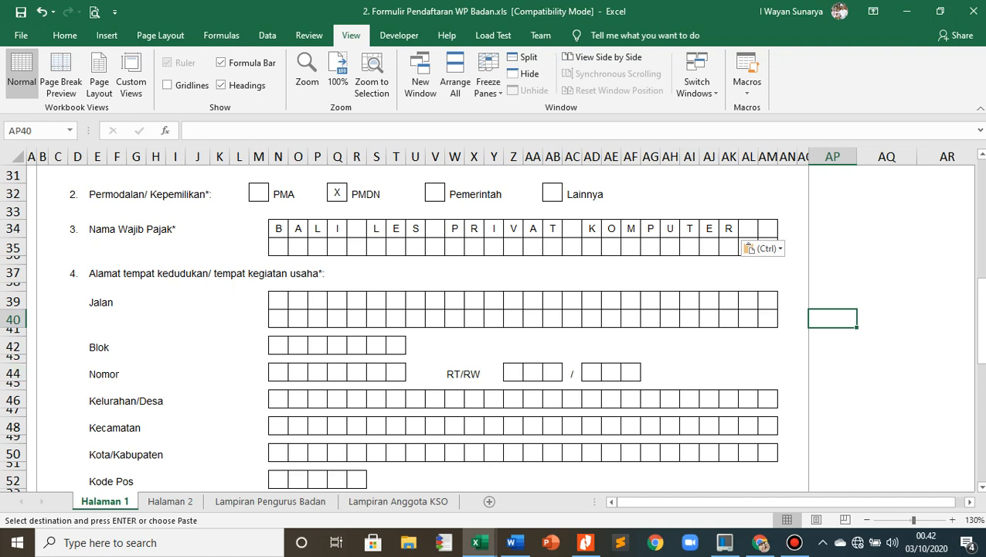
scroll(429, 324, "down", 1)
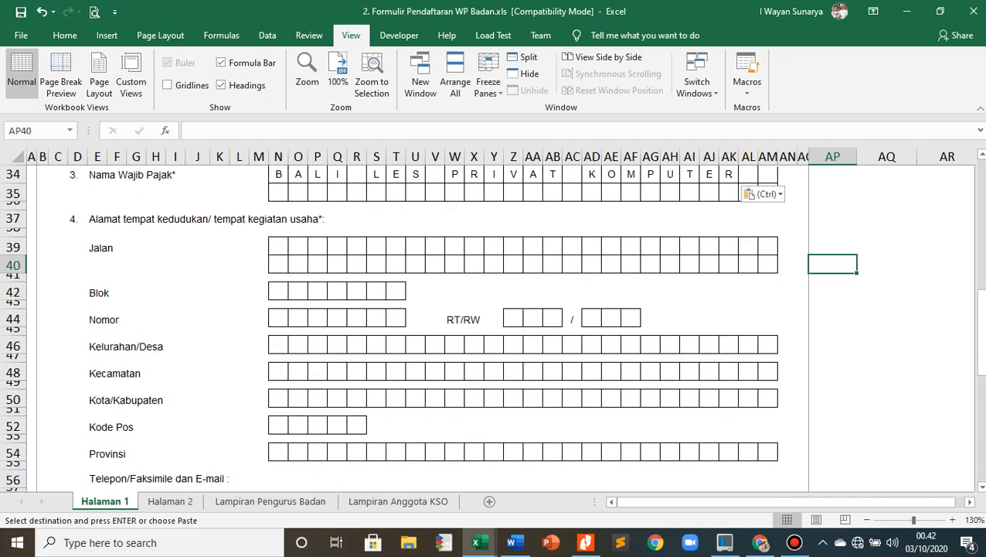
key("alt+Tab")
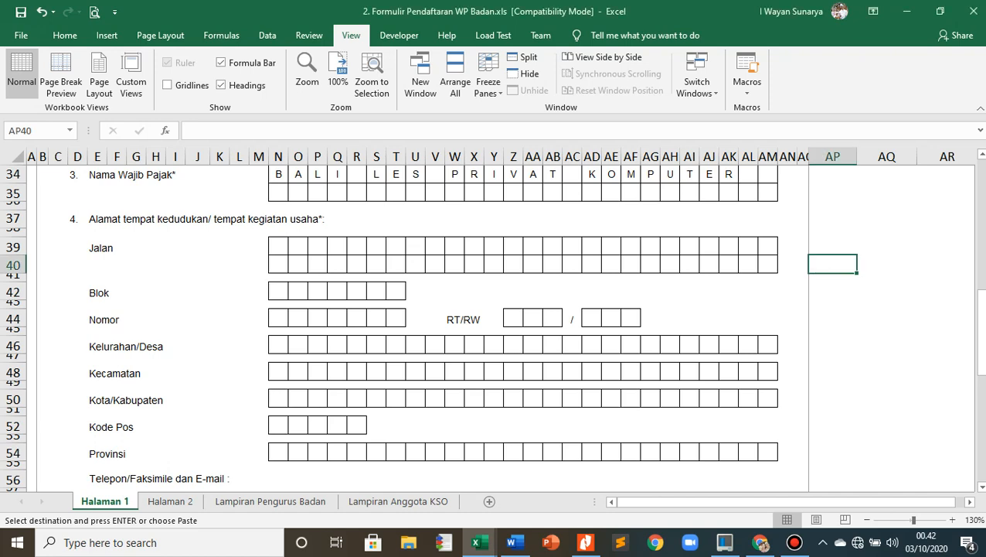
left_click(279, 246)
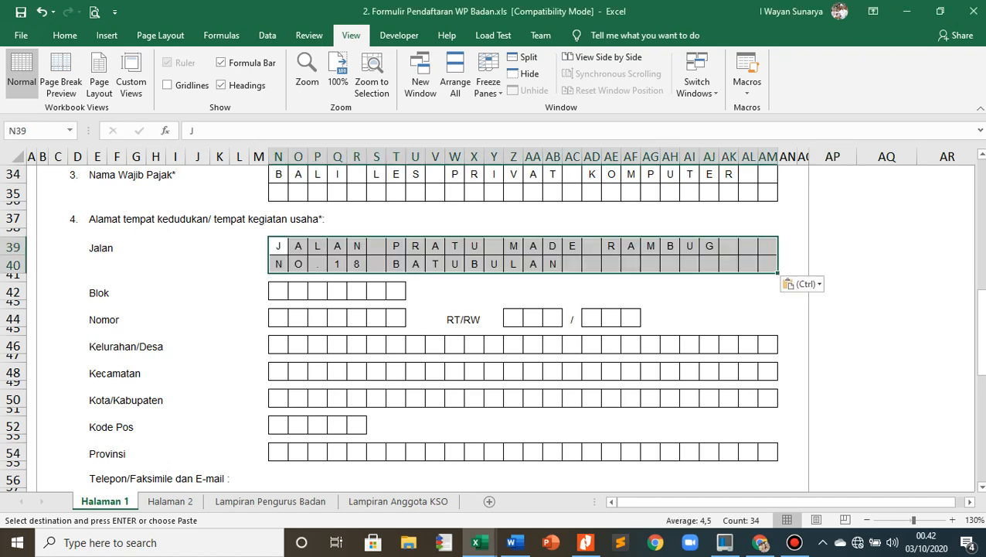
left_click(239, 291)
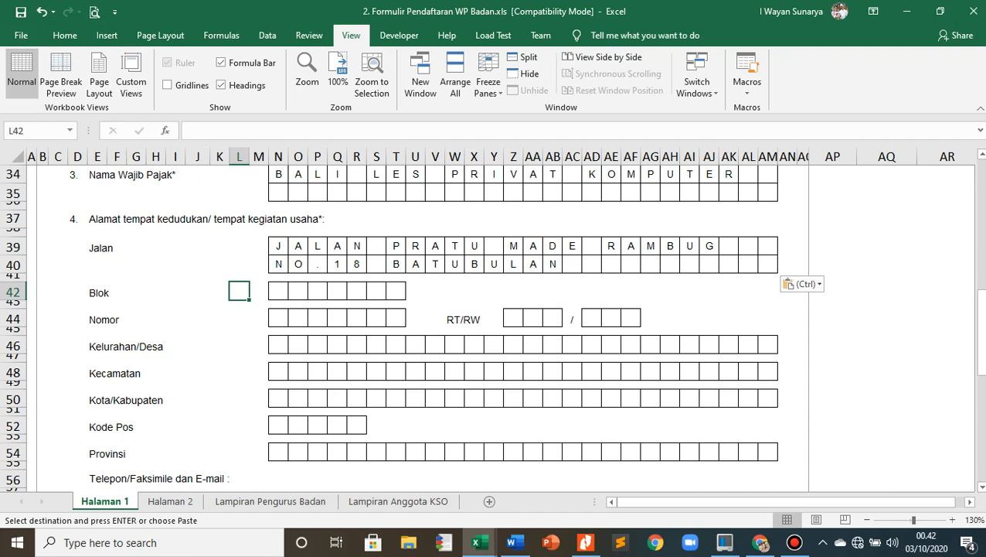
- Leave Blok empty and paste the copied building number into the Nomor boxes of the business address
left_click(278, 291)
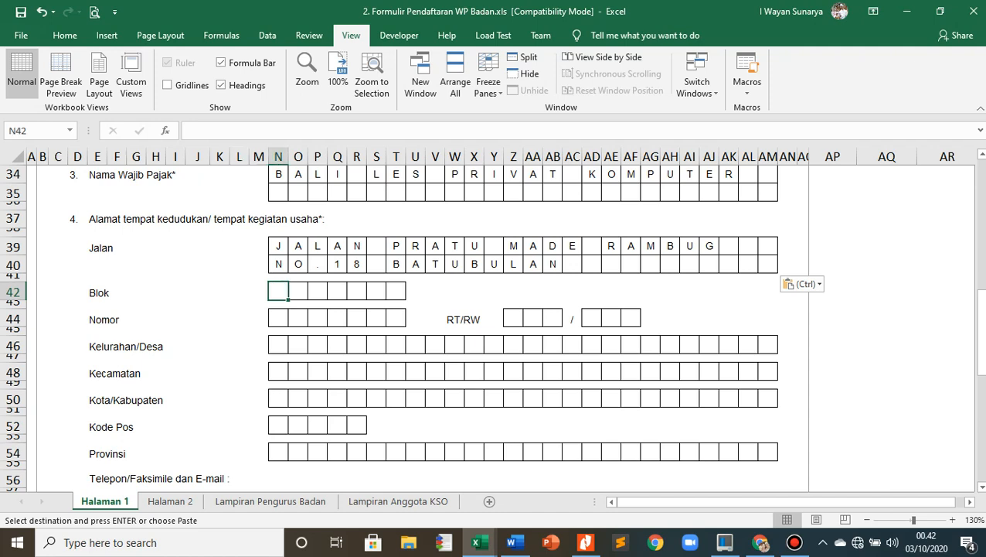
left_click(279, 317)
key("alt+Tab")
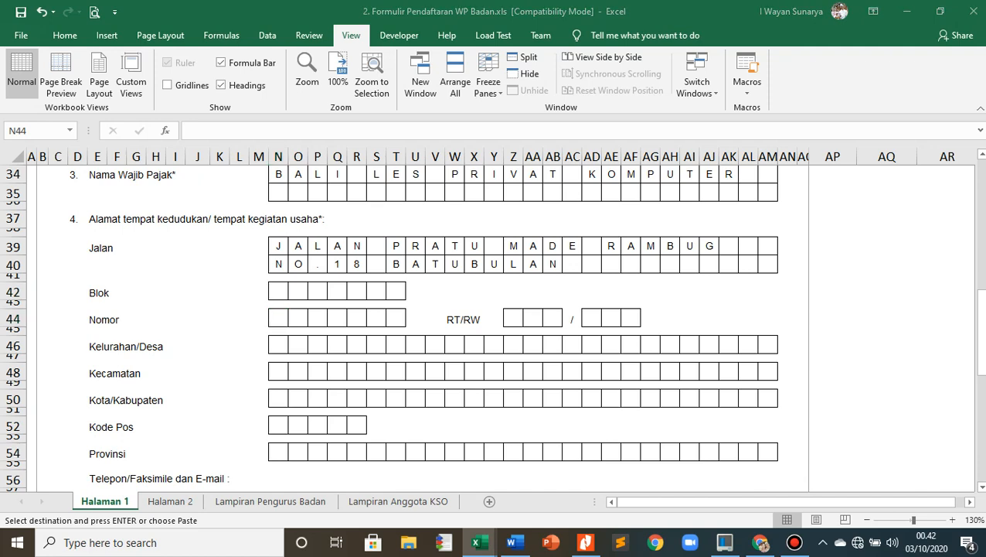
key("alt+Tab")
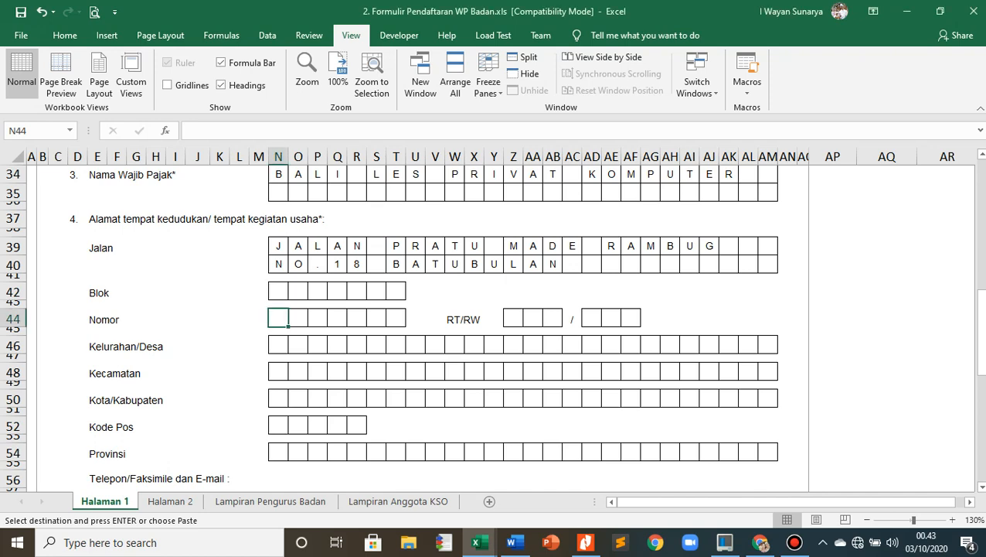
type("1\t8")
key("alt+Tab")
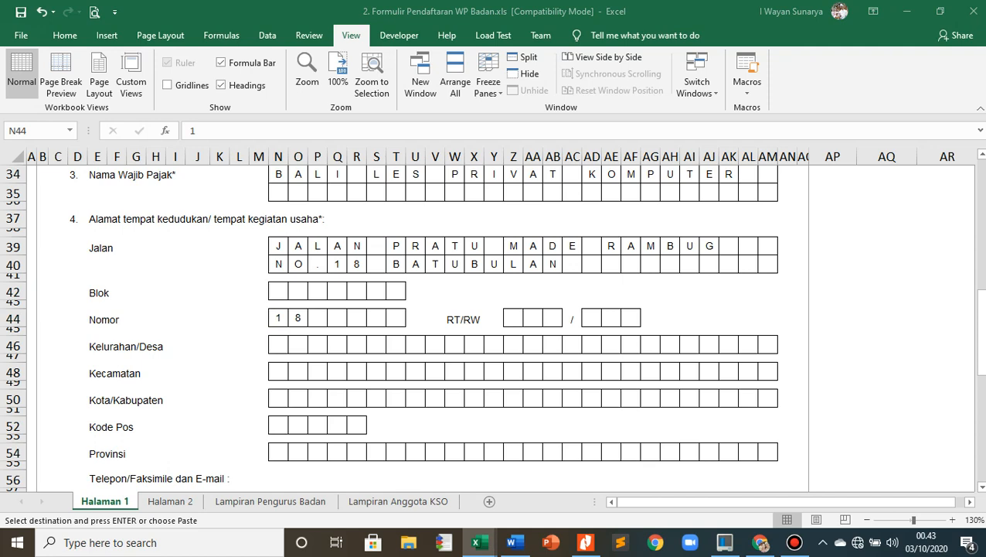
key("alt+Tab")
left_click(377, 372)
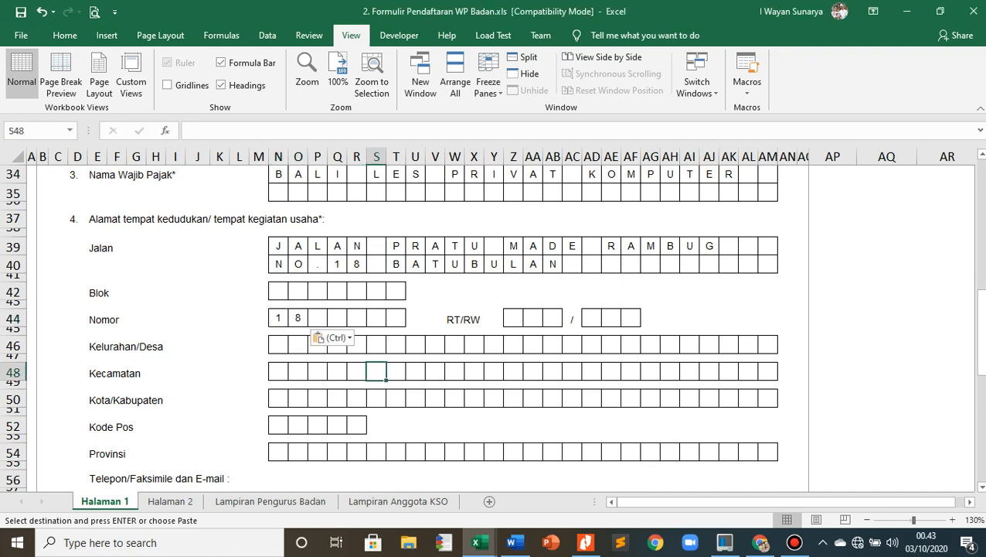
- Paste the copied village name into the Kelurahan/Desa row of the business address, starting at its first box
key("alt+Tab")
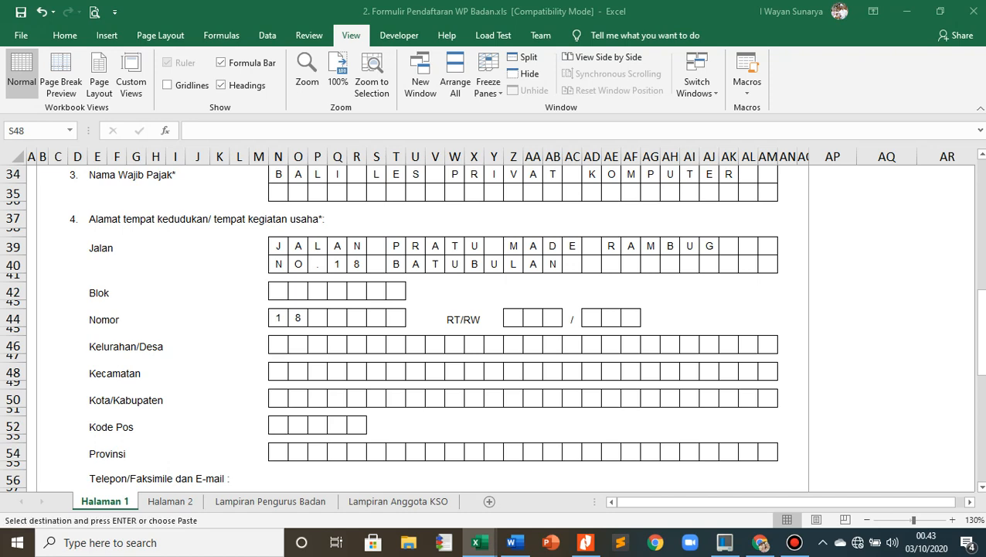
key("alt+Tab")
left_click(278, 345)
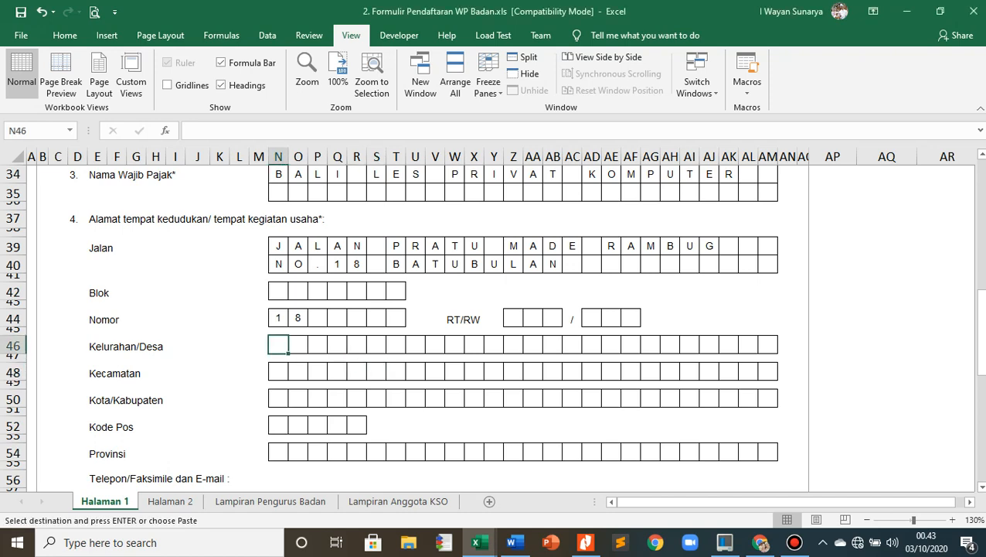
type("D\tE\tS\tA\t\tB\tA\tT\tU\tB\tU\tL\tA\tN")
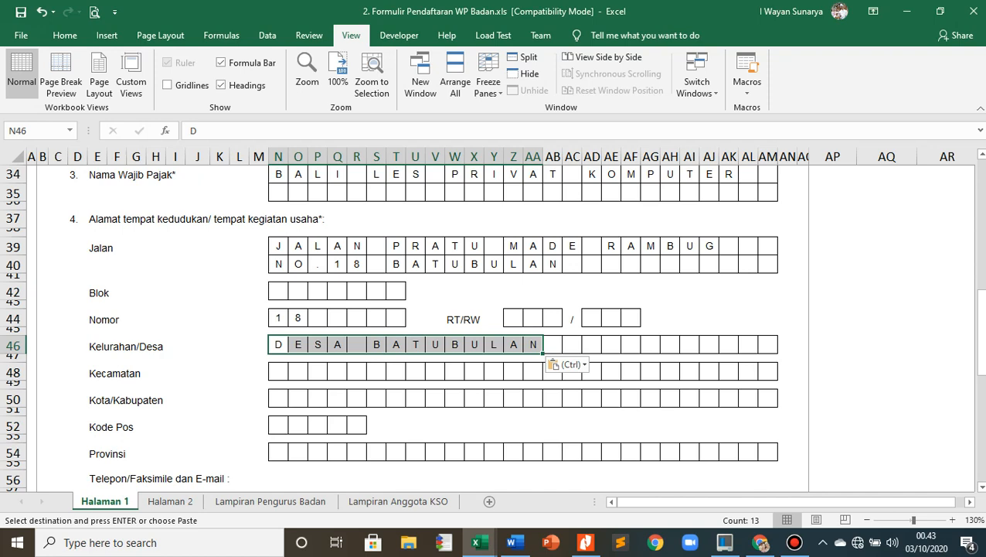
- Paste the copied district name into the Kecamatan row and the copied regency name into the Kota/Kabupaten row, each from its first box
key("alt+Tab")
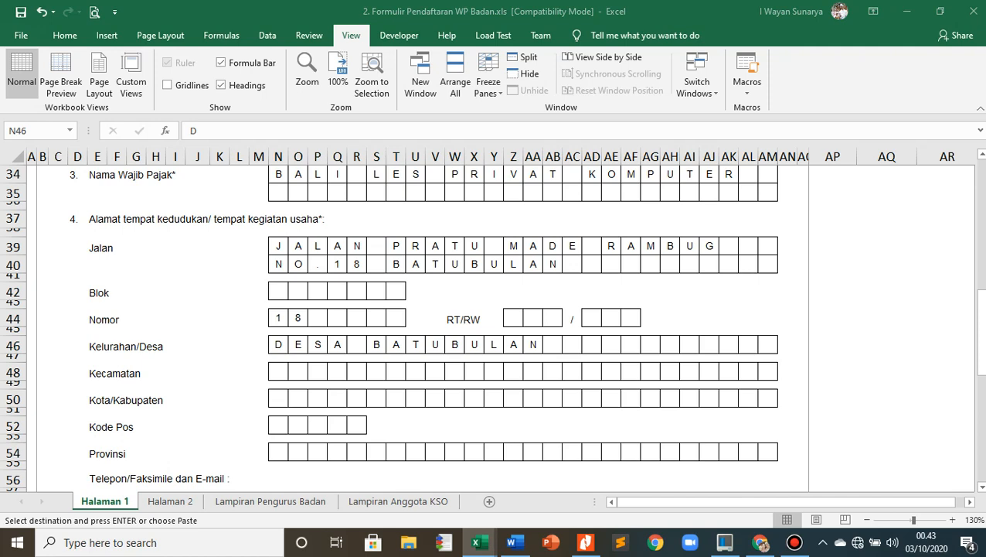
left_click(278, 371)
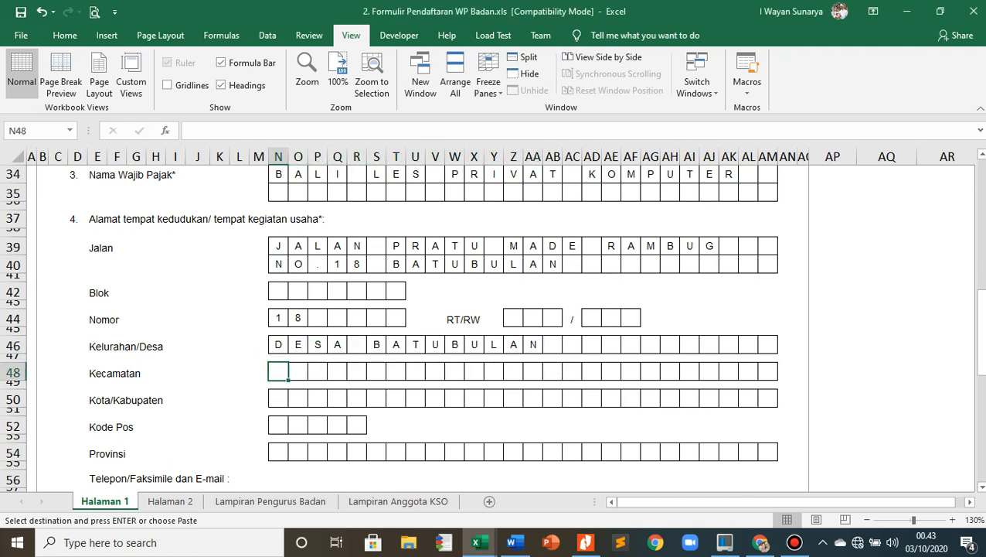
type("S\tU\tK\tA\tW\tA\tT\tI")
left_click(298, 412)
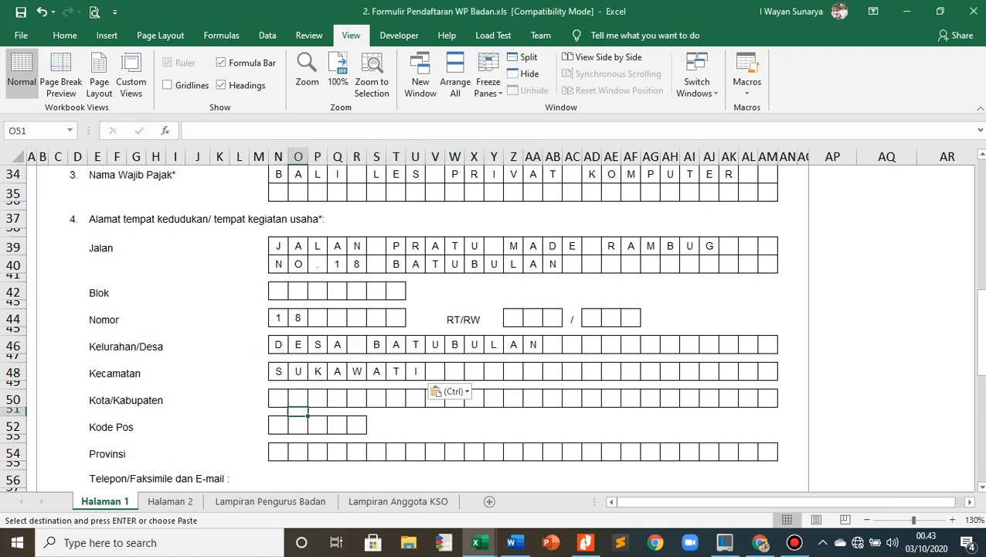
key("alt+Tab")
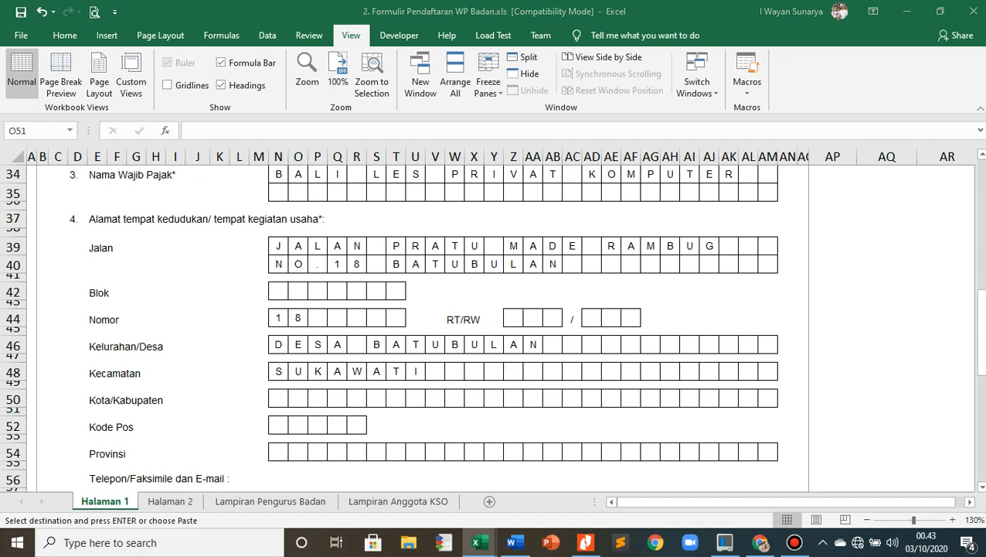
key("alt+Tab")
left_click(279, 398)
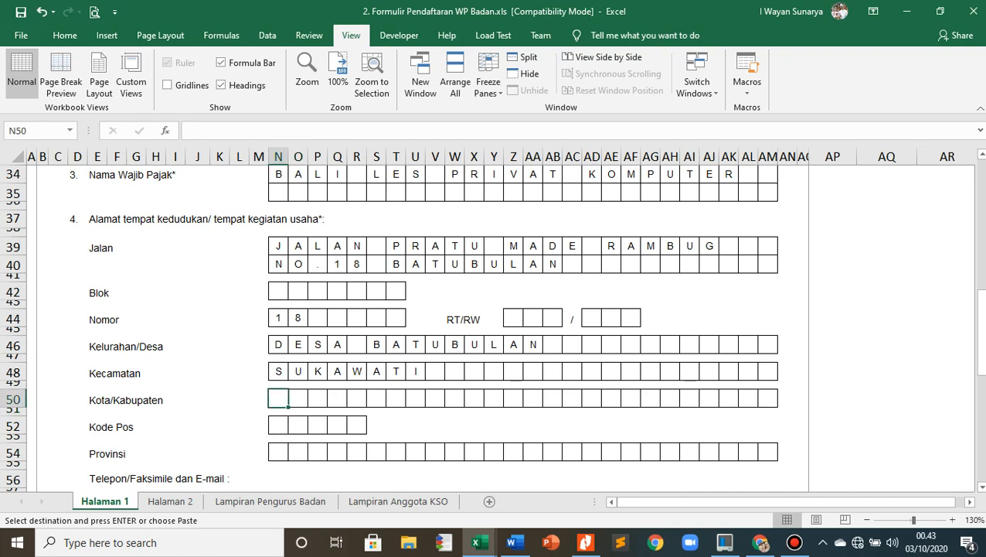
type("G\tI\tA\tN\tY\tA\tR")
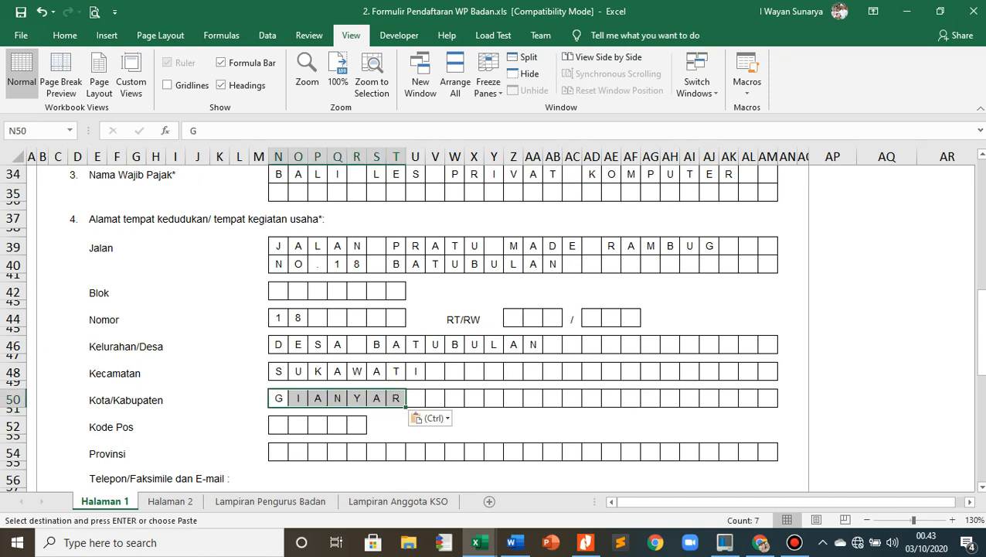
- Paste the copied postal code into the Kode Pos boxes and the copied province name into the Provinsi row of the business address
key("alt+Tab")
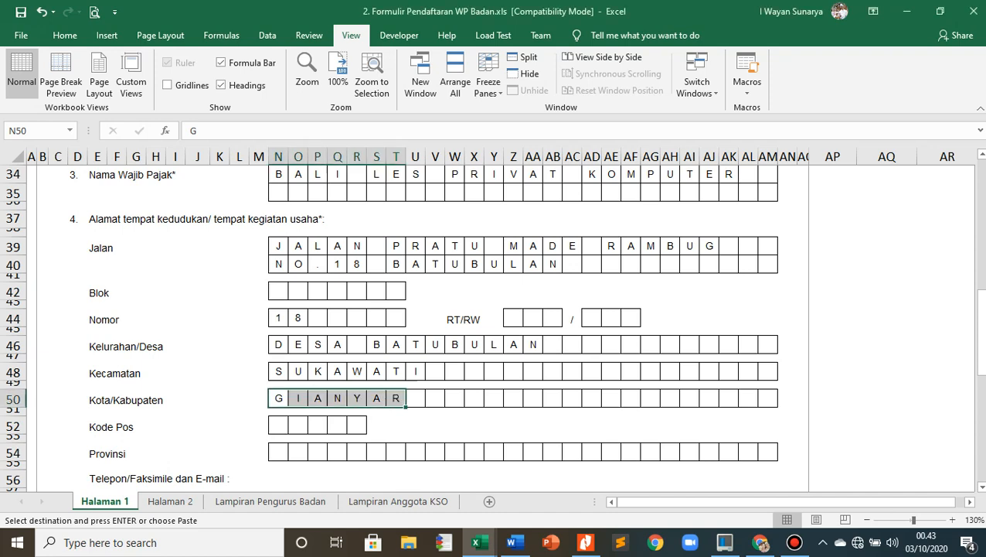
left_click(279, 425)
type("8\t0\t5\t8\t2")
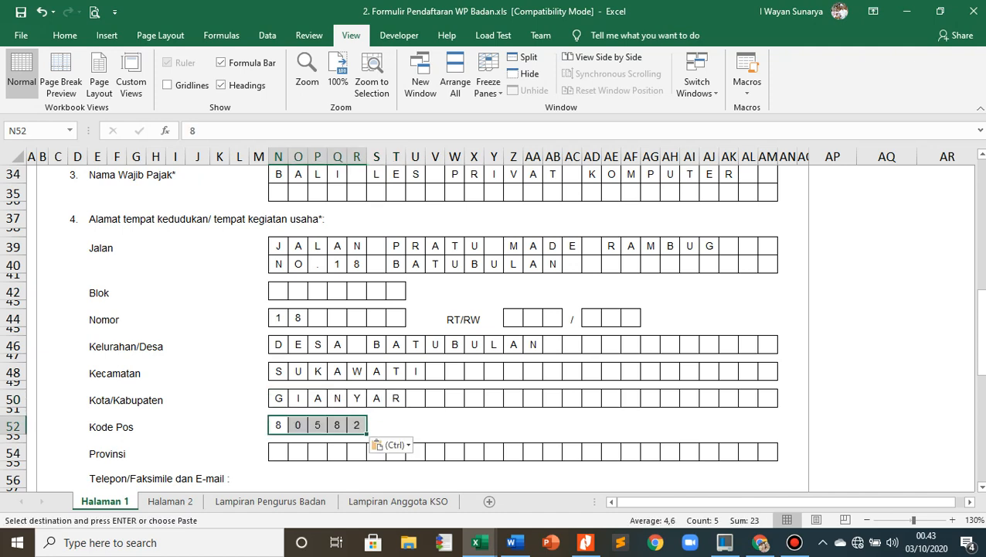
scroll(495, 325, "down", 1)
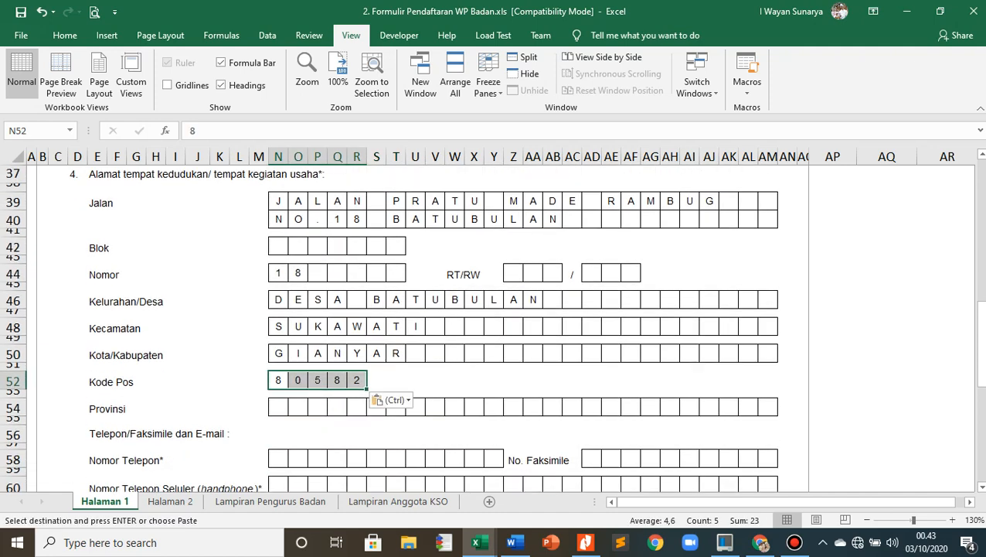
key("alt+Tab")
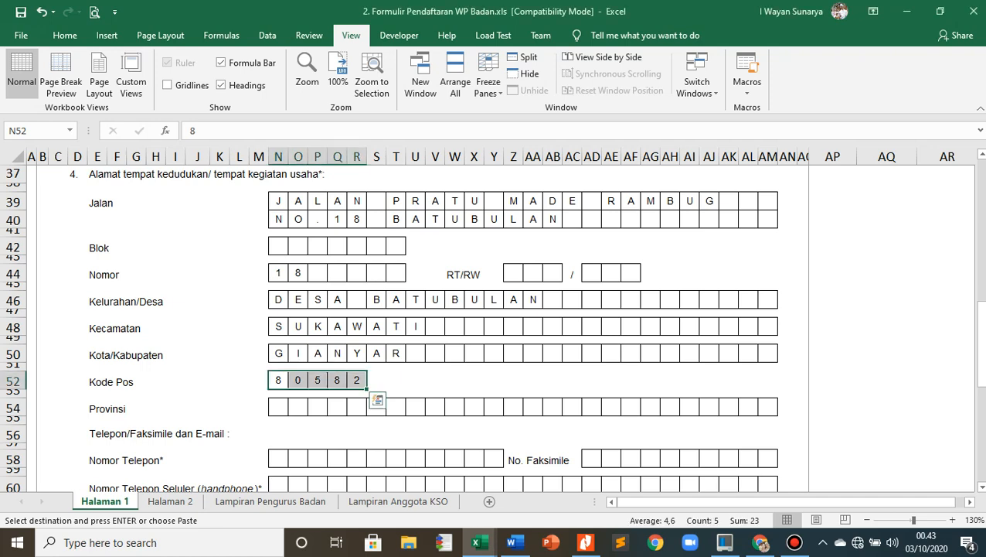
left_click(279, 407)
type("B\tA\tL\tI")
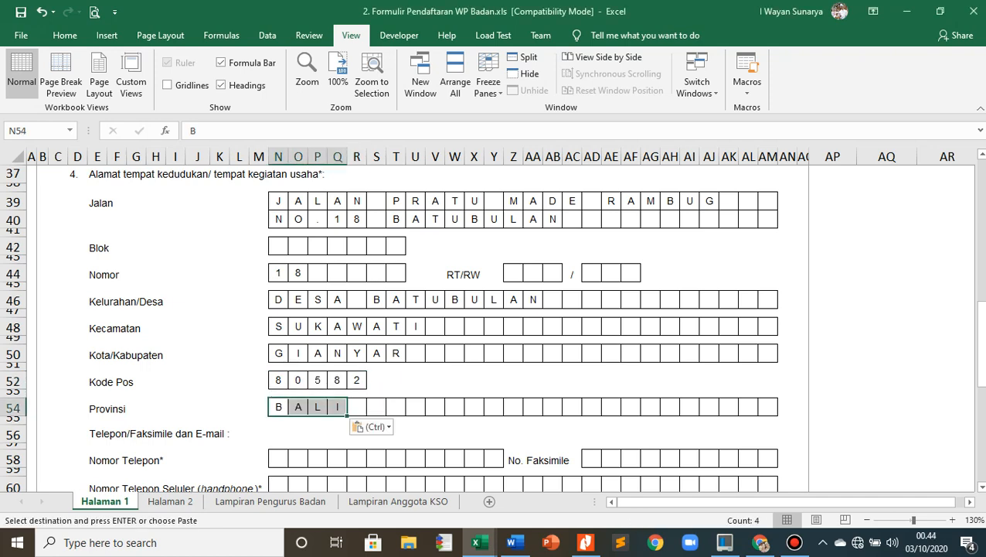
left_click(116, 471)
- Paste the copied landline number into the Nomor Telepon boxes and the copied fax number into the No. Faksimile boxes
scroll(117, 471, "down", 2)
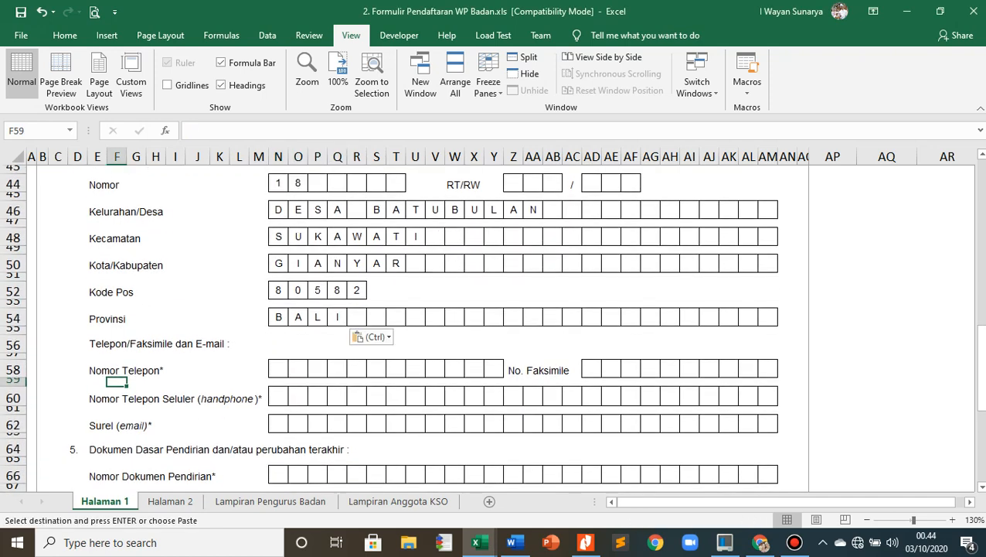
key("alt+Tab")
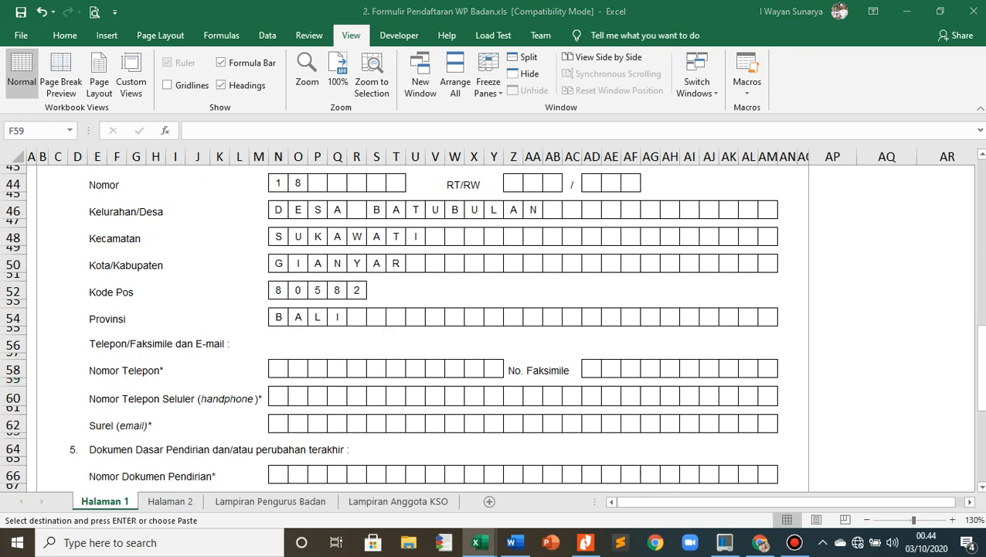
key("alt+Tab")
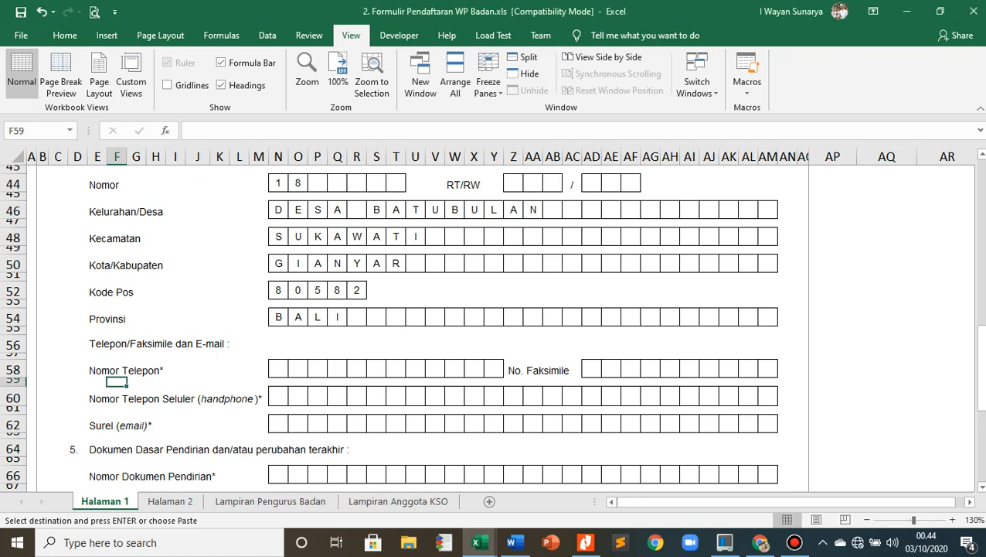
left_click(278, 368)
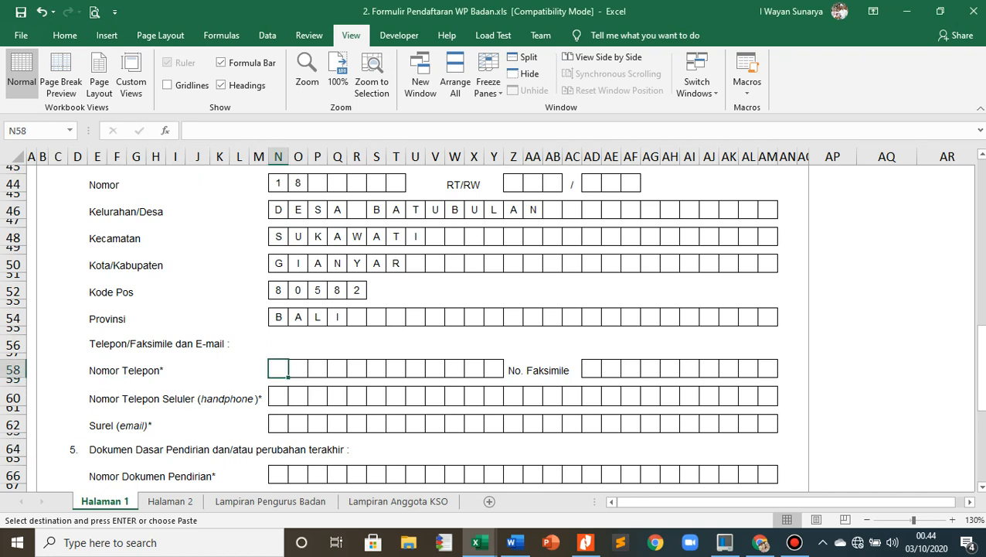
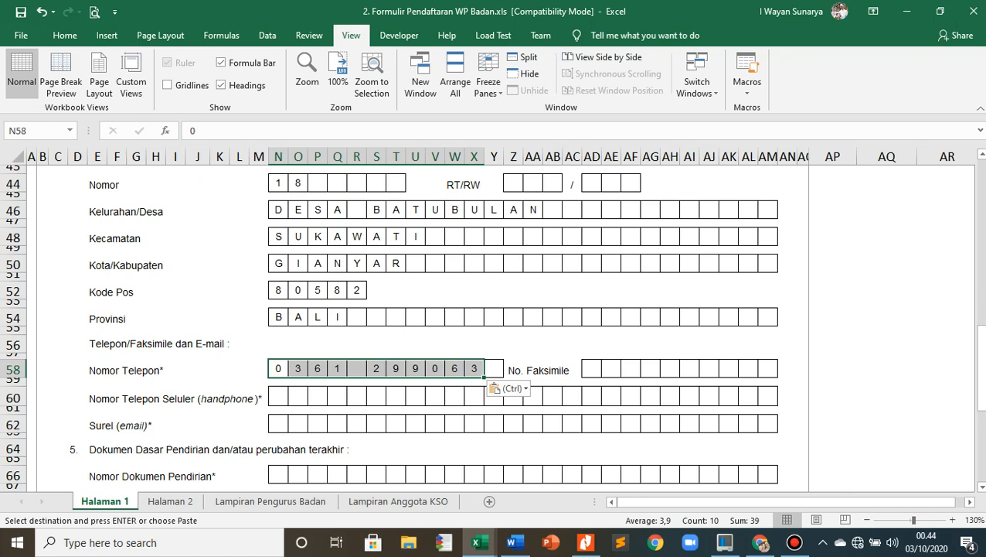
key("alt+Tab")
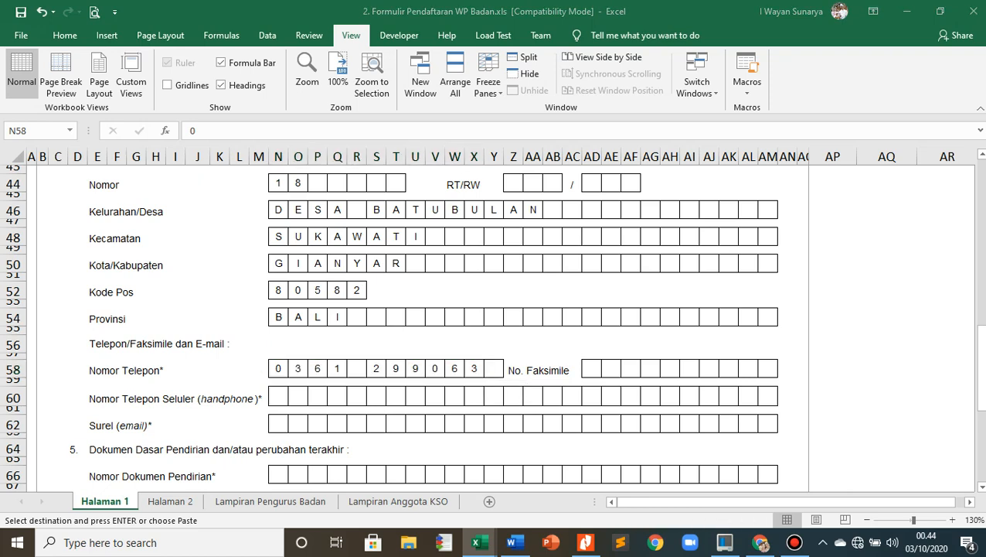
left_click(592, 369)
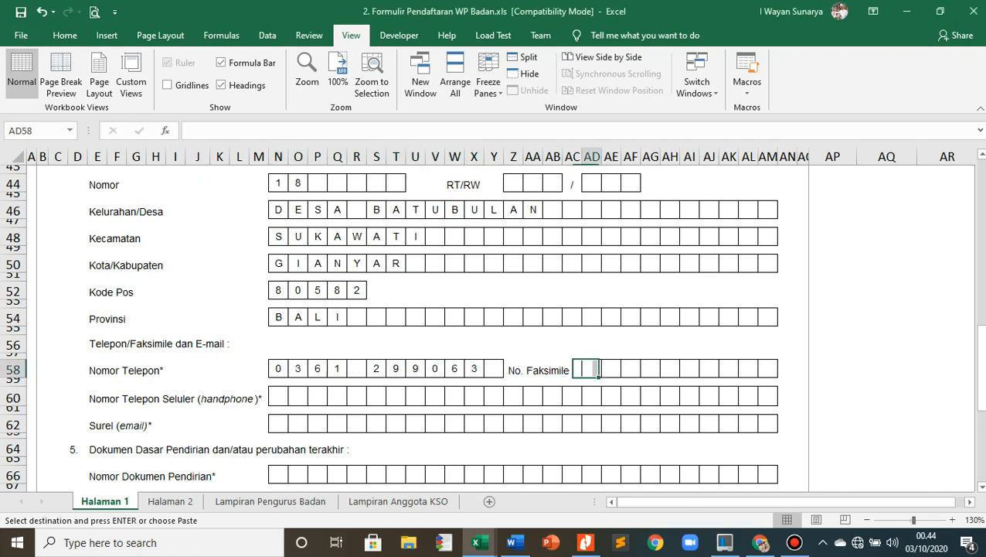
key("ctrl+v")
left_click(572, 396)
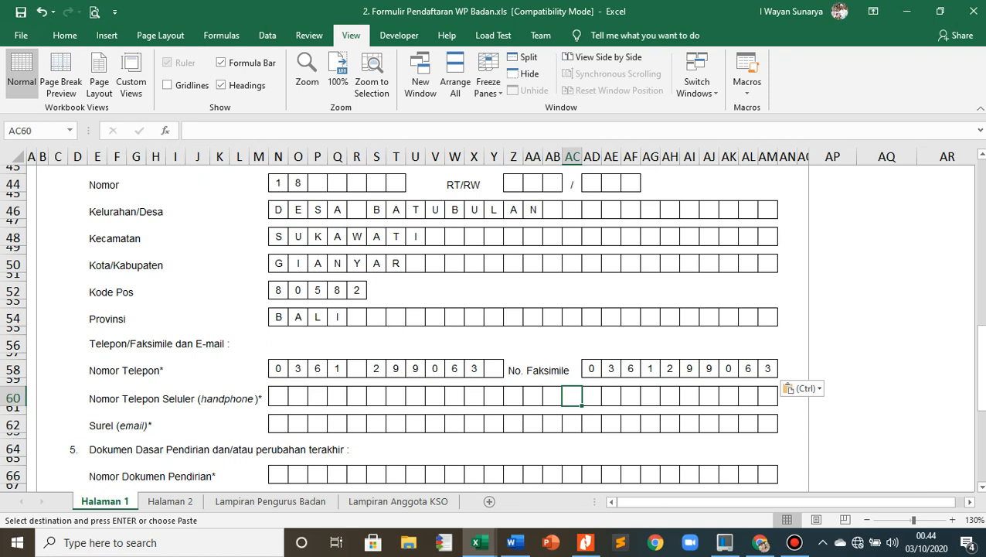
- Paste the copied mobile number into the Nomor Telepon Seluler (handphone) row, starting at its first box
key("alt+Tab")
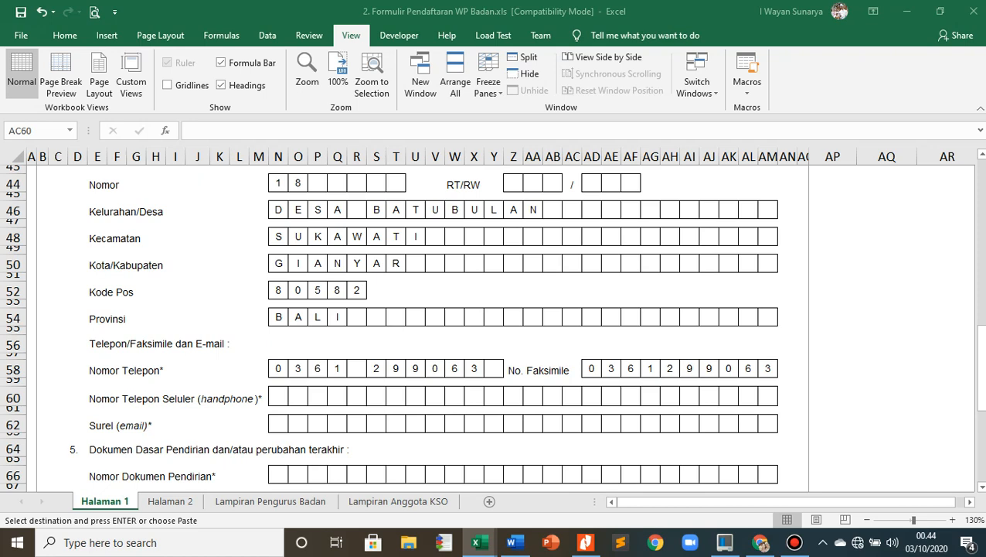
left_click(279, 396)
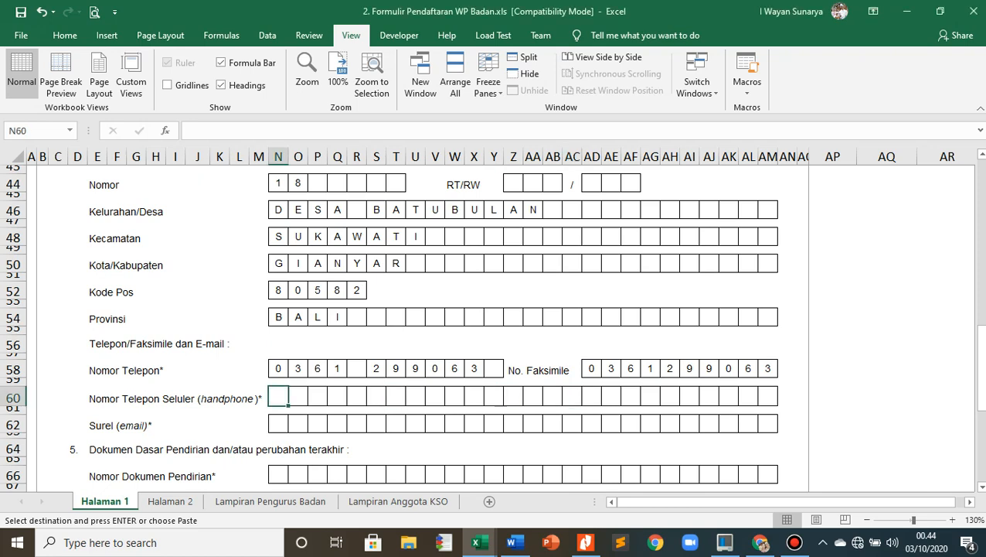
scroll(493, 325, "down", 2)
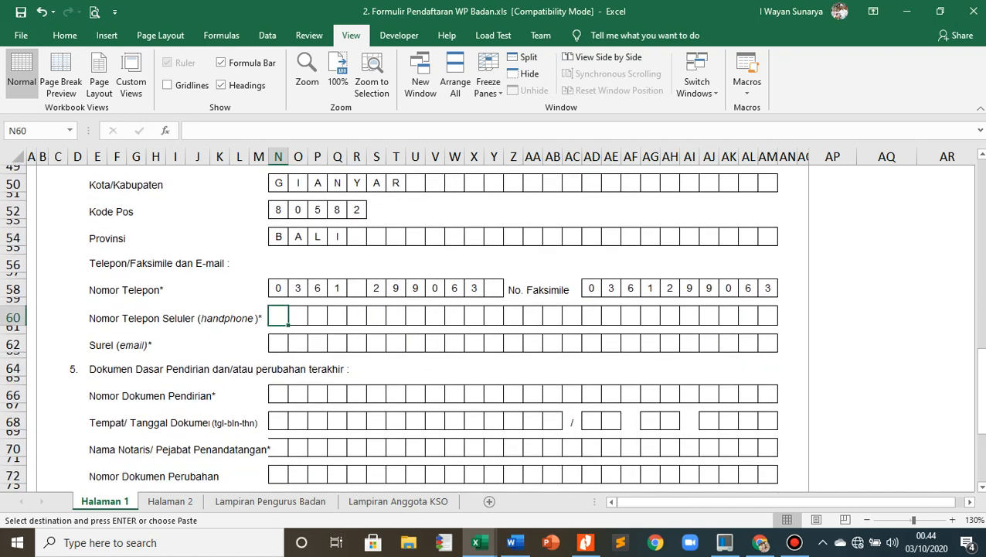
key("ctrl+v")
key("Down")
key("Down")
key("Down")
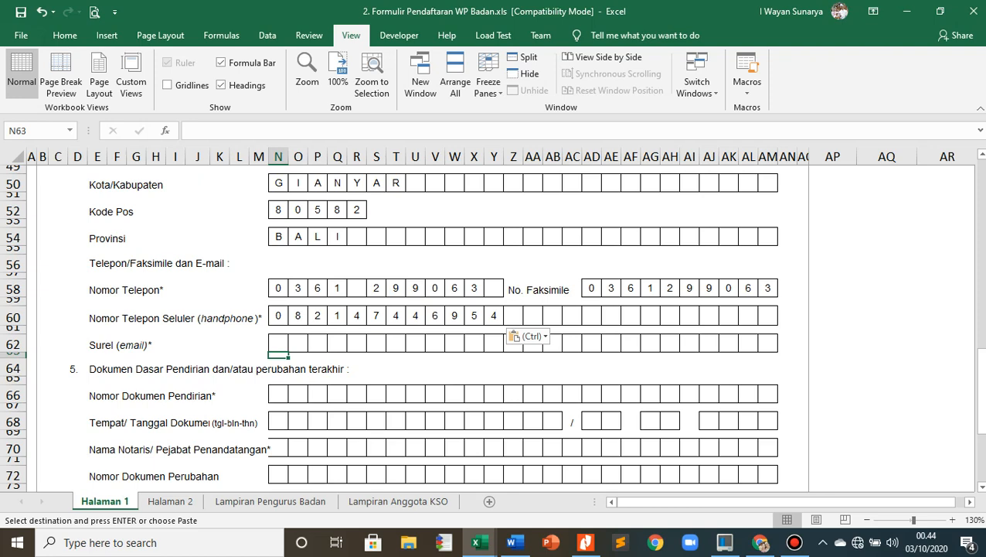
- Paste the copied company e-mail address into the Surel (email) row, one character per box
key("alt+Tab")
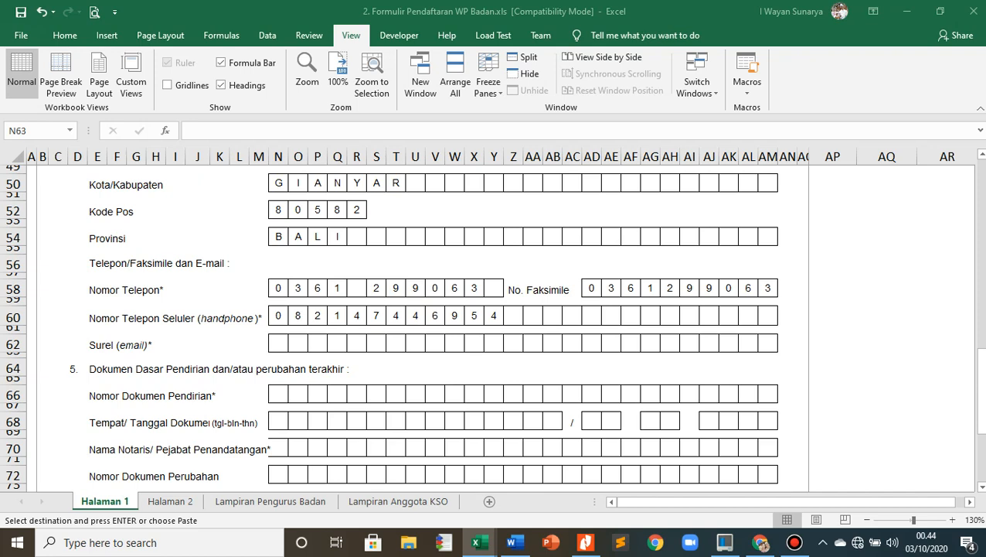
key("alt+Tab")
left_click(278, 351)
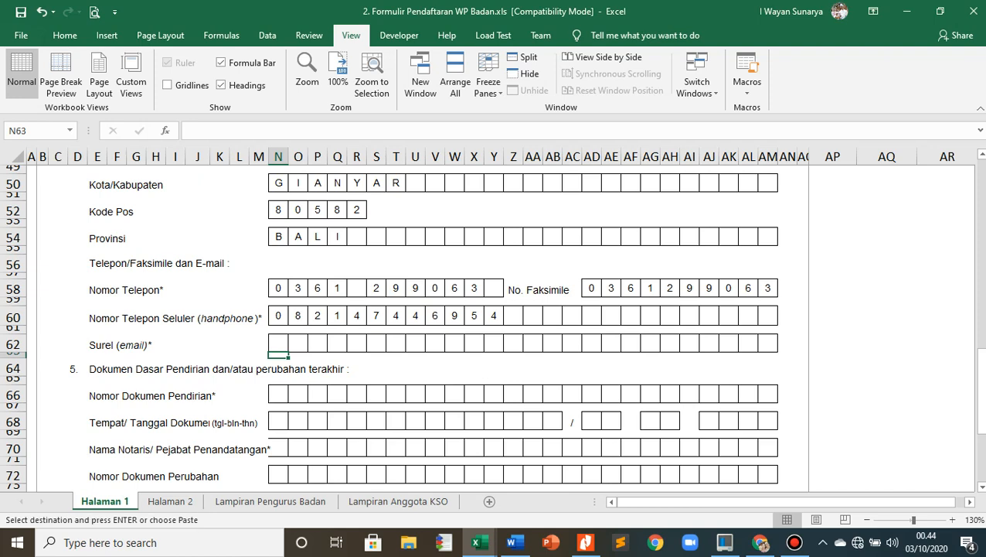
left_click(278, 344)
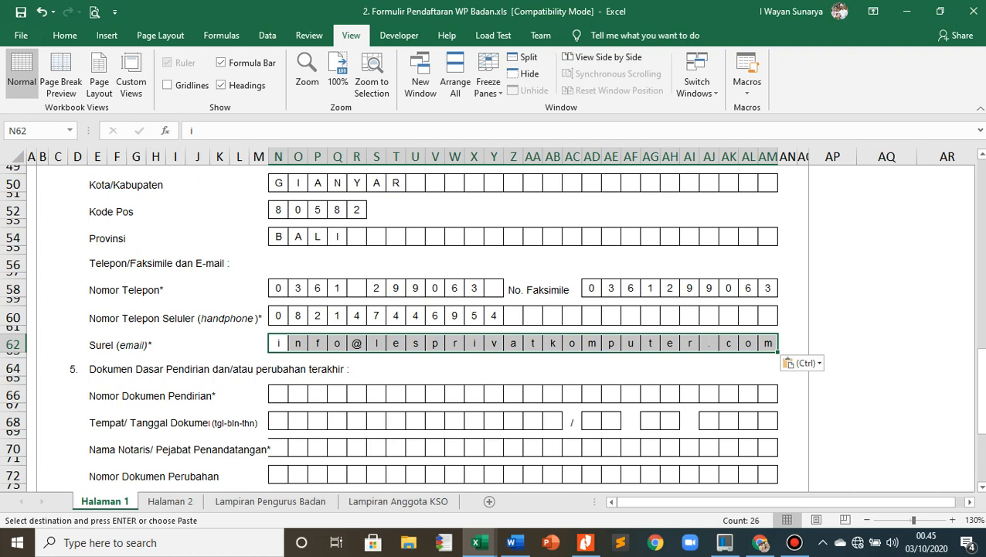
left_click(376, 368)
- Paste the copied founding document number into the Nomor Dokumen Pendirian row of item 5, starting at its first box
scroll(492, 327, "down", 2)
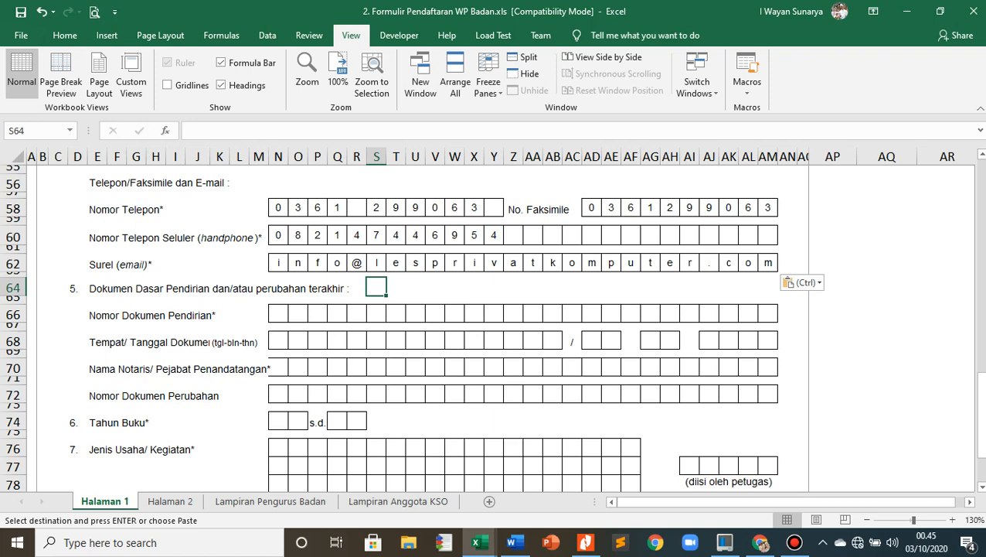
key("alt+Tab")
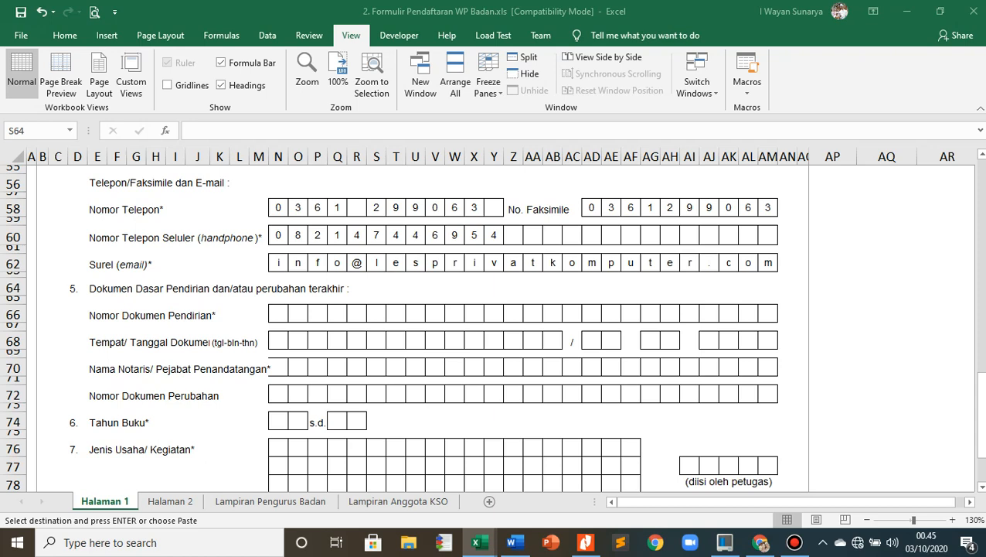
key("alt+Tab")
left_click(278, 313)
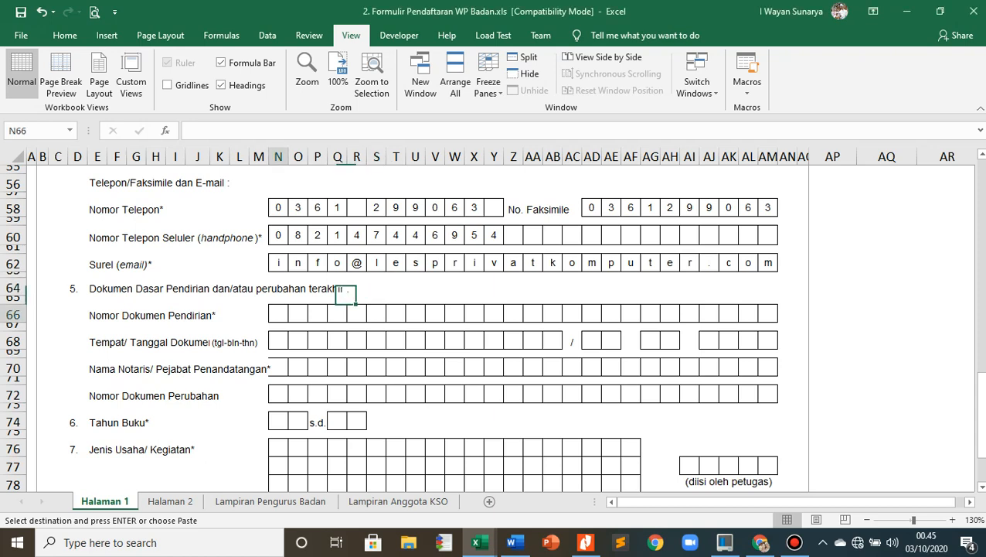
key("ctrl+v")
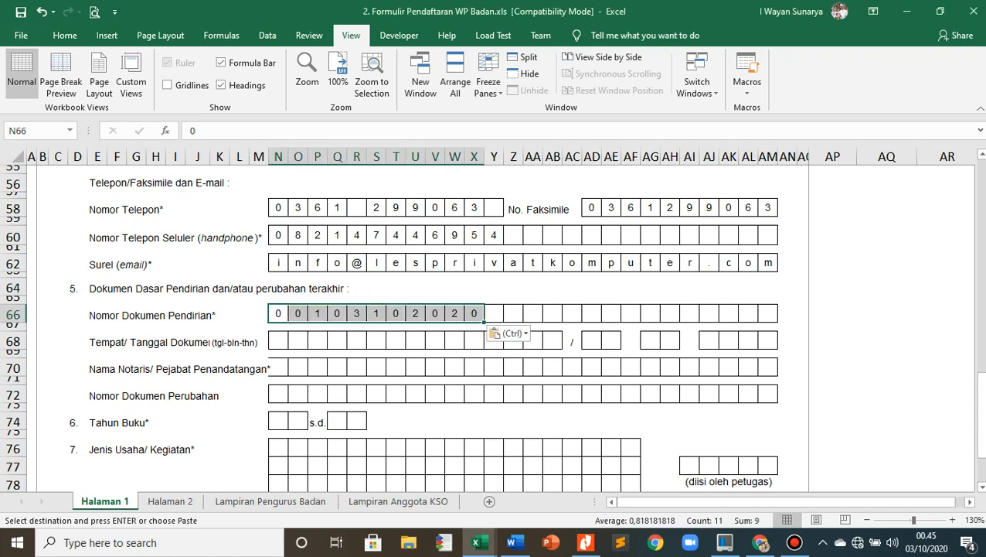
left_click(337, 367)
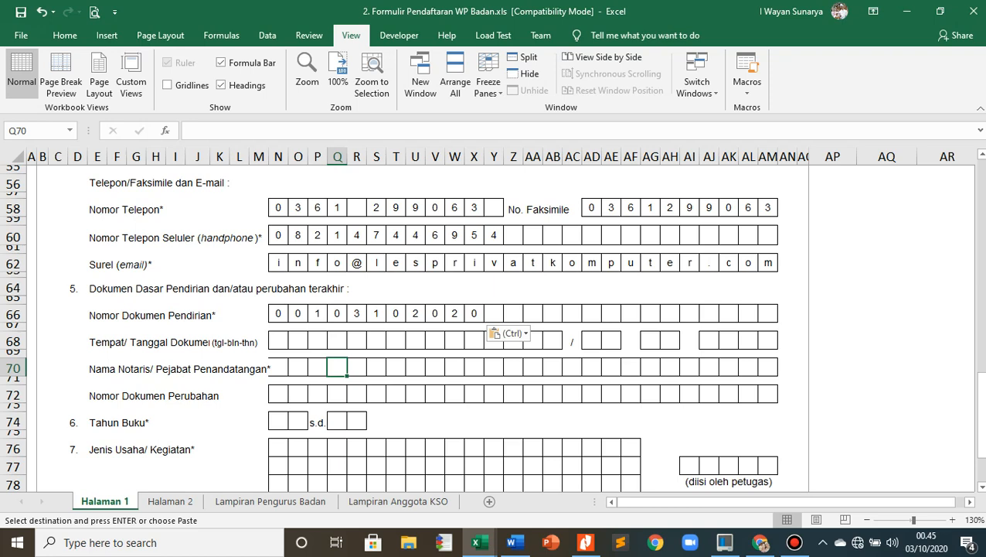
- Paste the copied place name GIANYAR into the place boxes of the Tempat/Tanggal Dokumen row in item 5
left_click(299, 354)
left_click(279, 340)
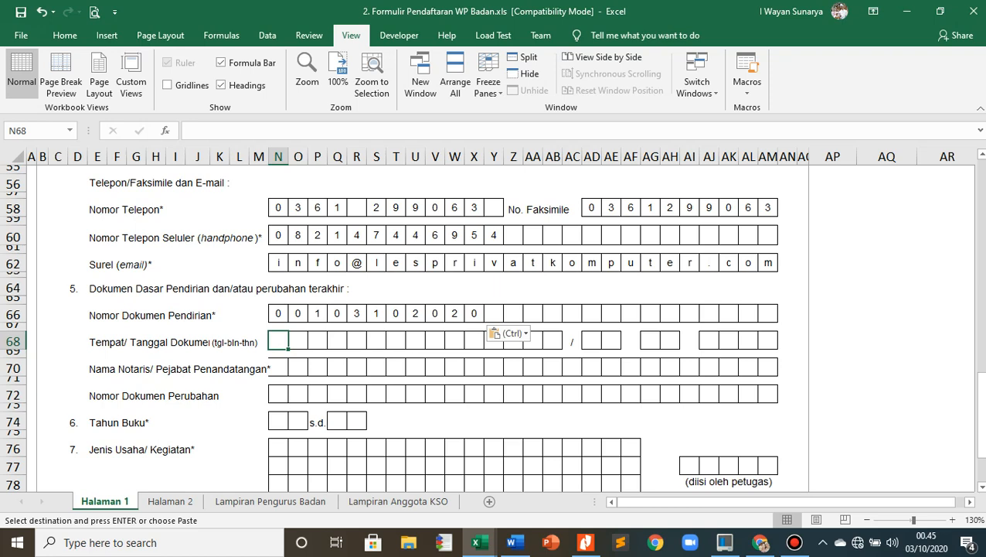
key("alt+Tab")
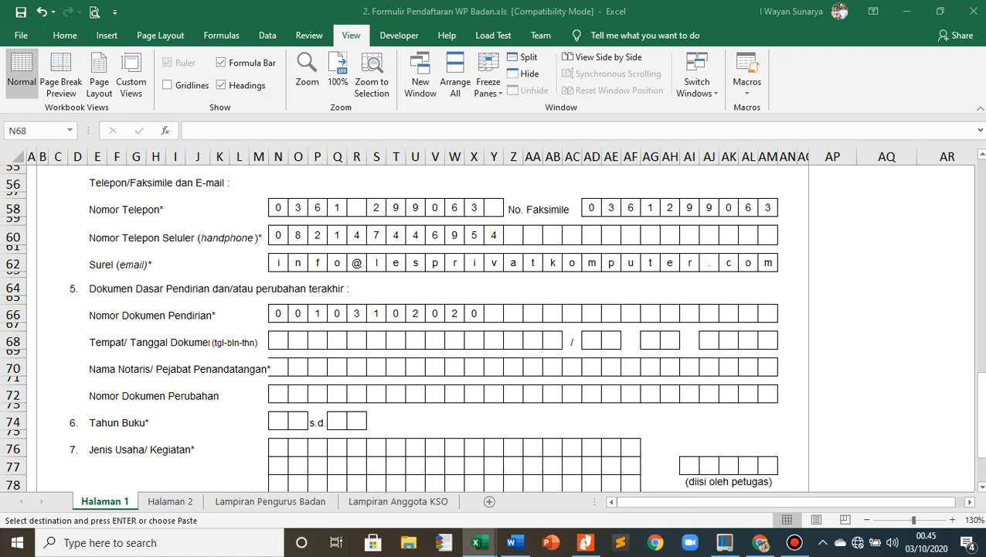
left_click(278, 340)
type("G\tI\tA\tN\tY\tA\tR")
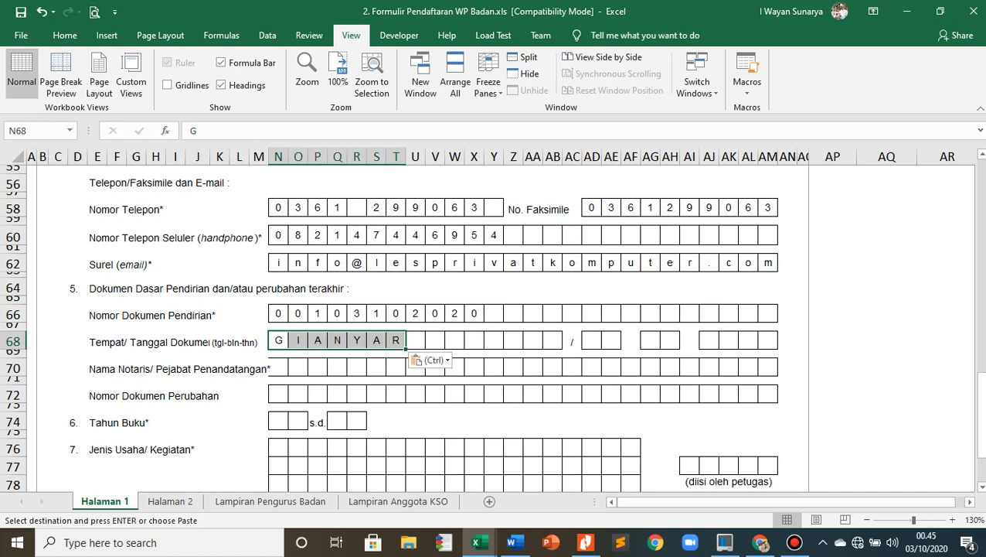
key("alt+Tab")
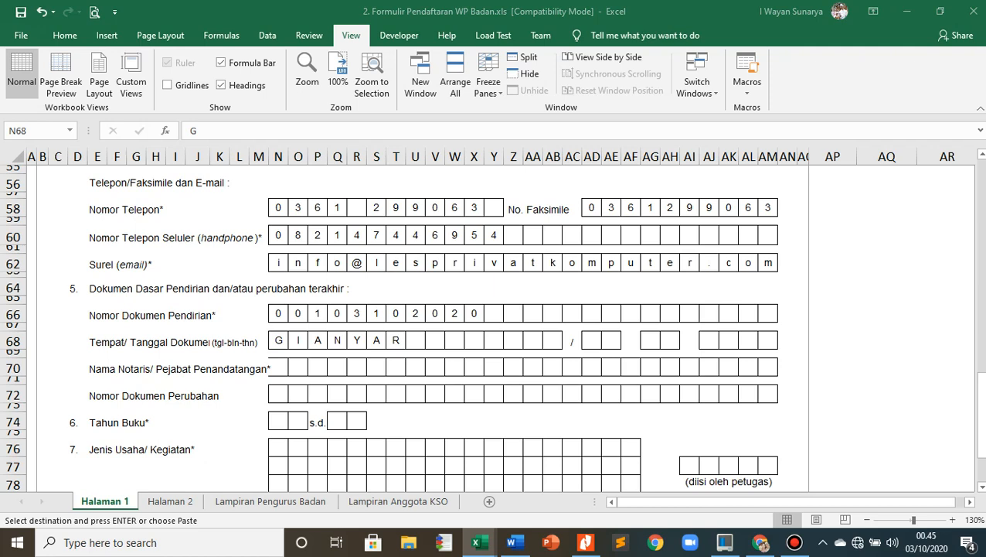
- Paste the copied document date 03 09 2020 into the date boxes of the Tempat/Tanggal Dokumen row
left_click(592, 340)
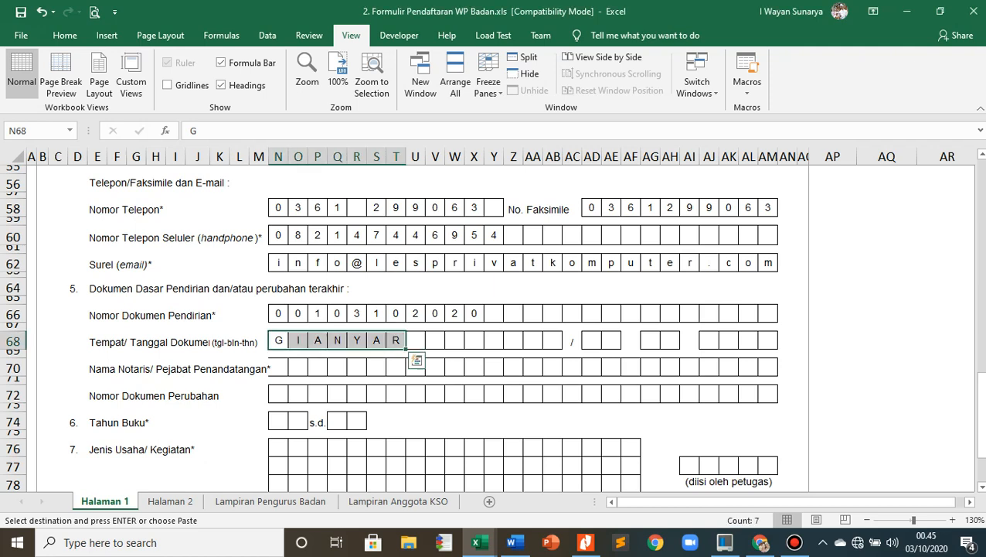
type("0\t3\t\t0\t9\t\t2\t0\t2\t0")
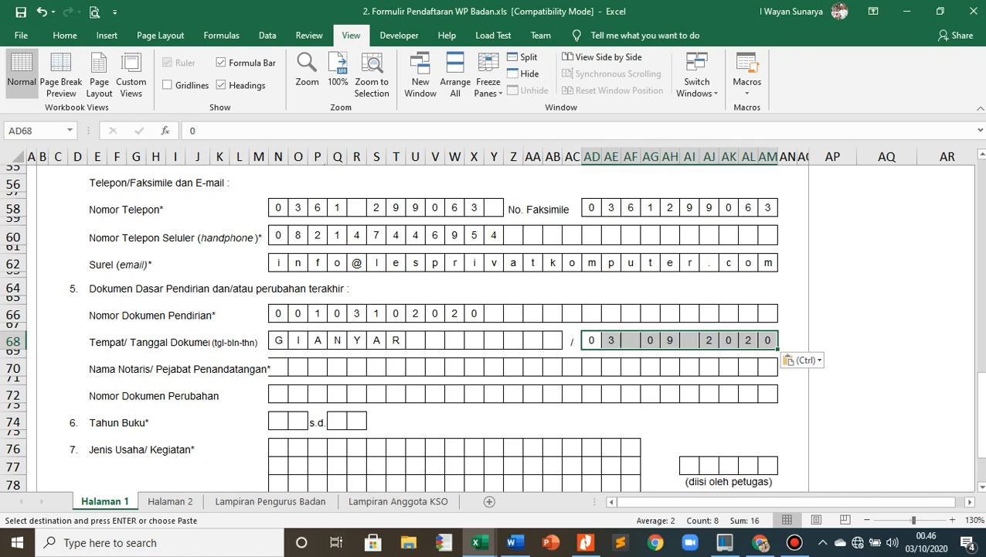
left_click(572, 353)
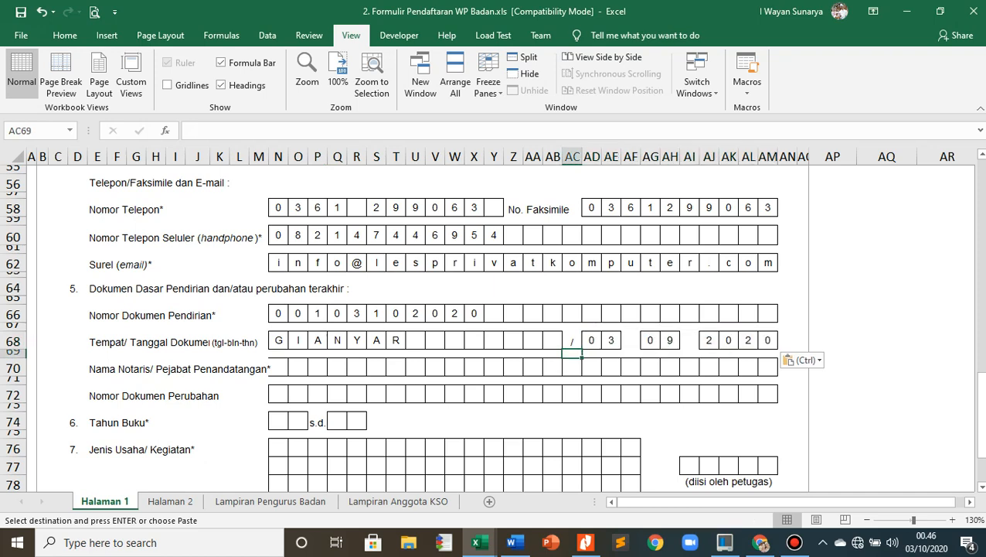
- Paste the copied notary's full name into the Nama Notaris/Pejabat Penandatangan row, starting at its first box
key("alt+Tab")
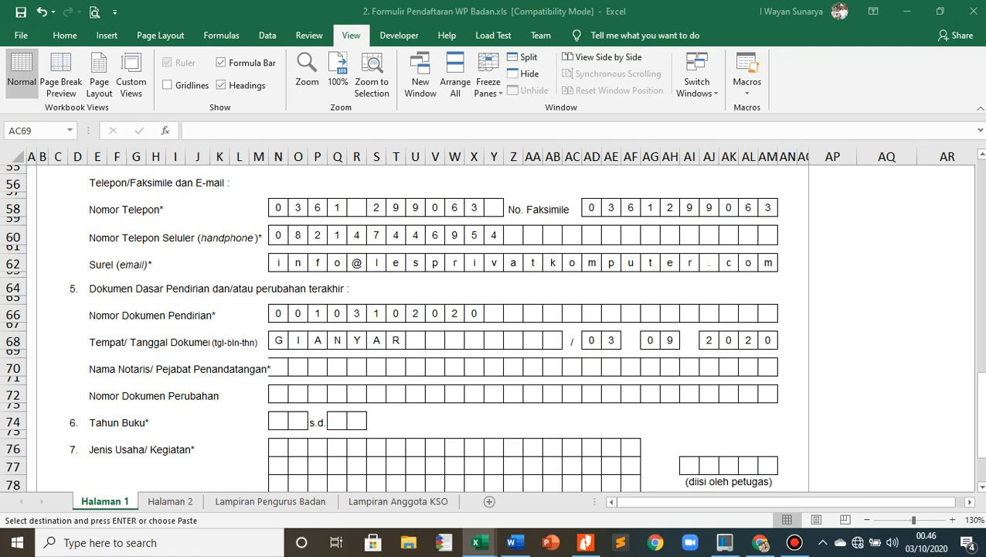
left_click(278, 367)
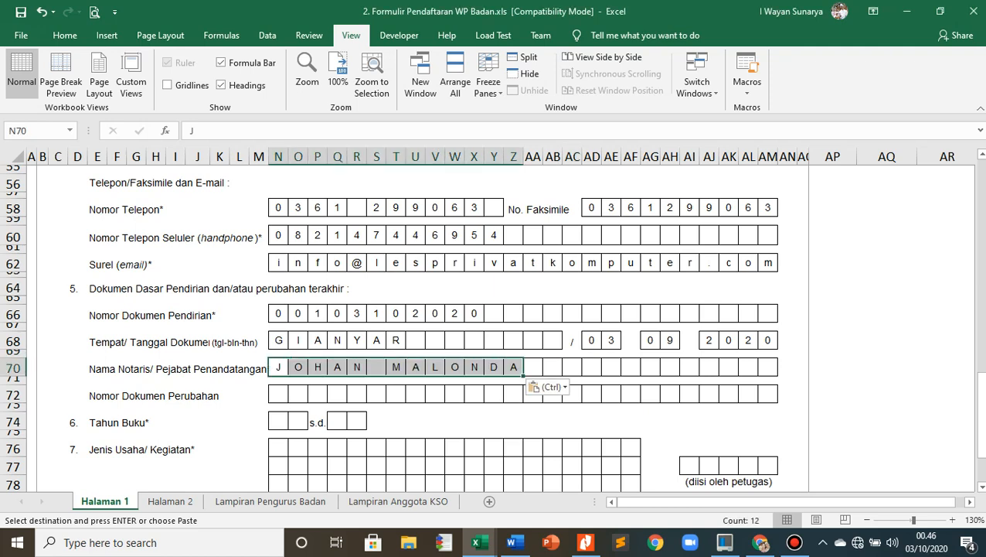
left_click(279, 394)
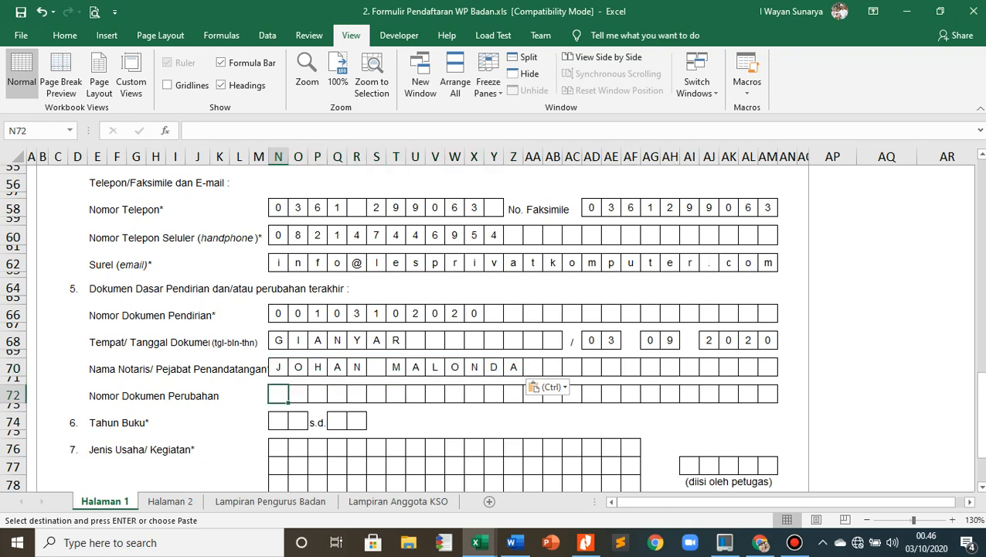
- Fill in the Tahun Buku period of item 6 with the copied months, 09 as start and 08 as end
key("alt+Tab")
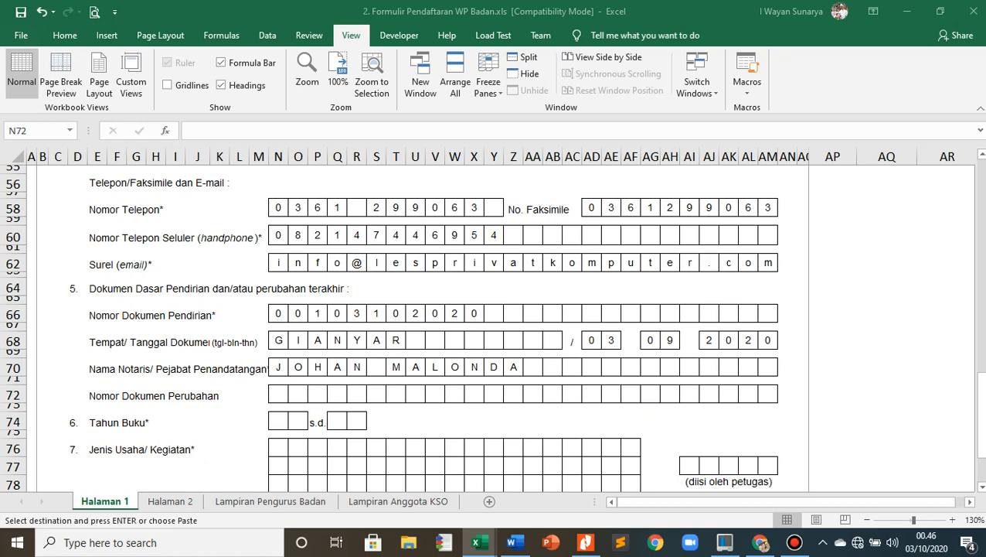
left_click(278, 394)
scroll(278, 394, "down", 1)
left_click(278, 388)
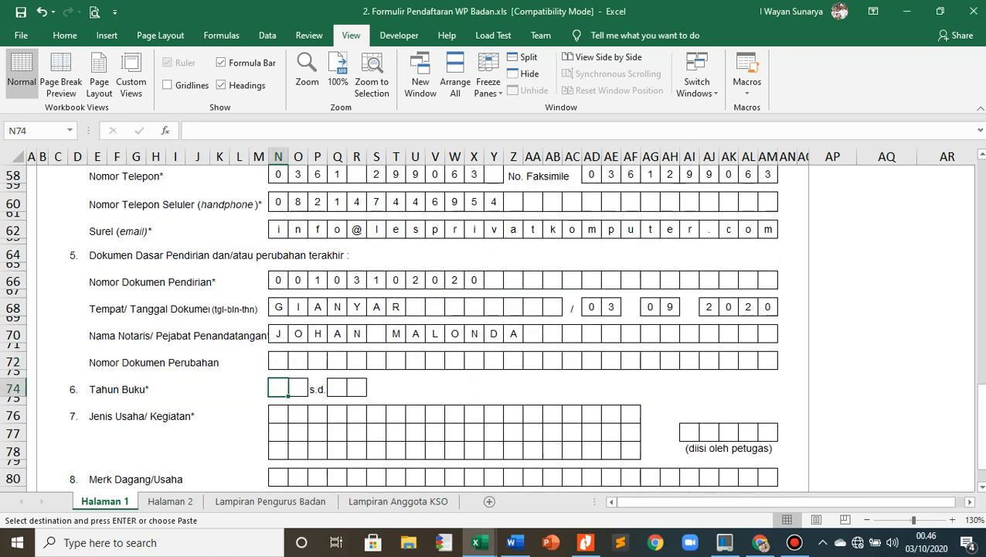
type("0\t9")
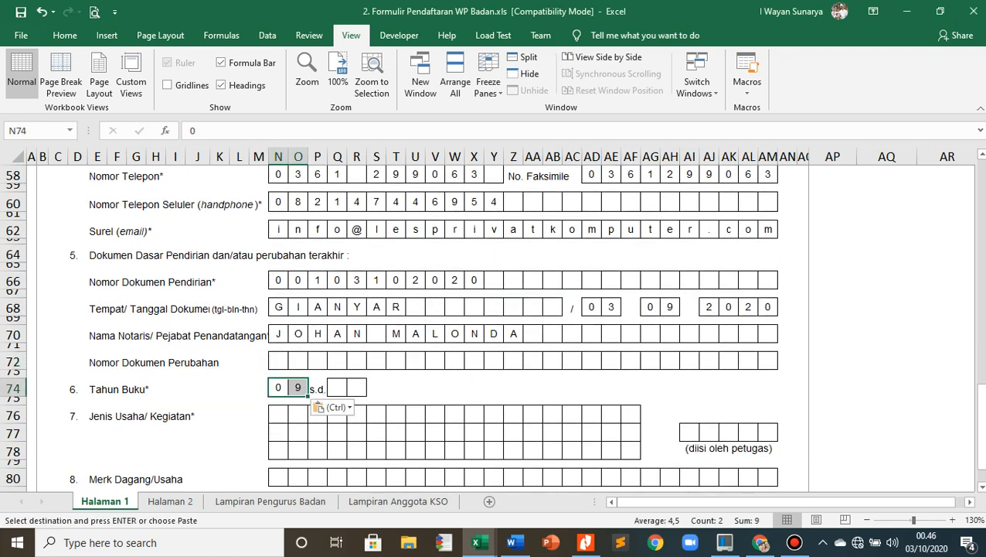
key("alt+Tab")
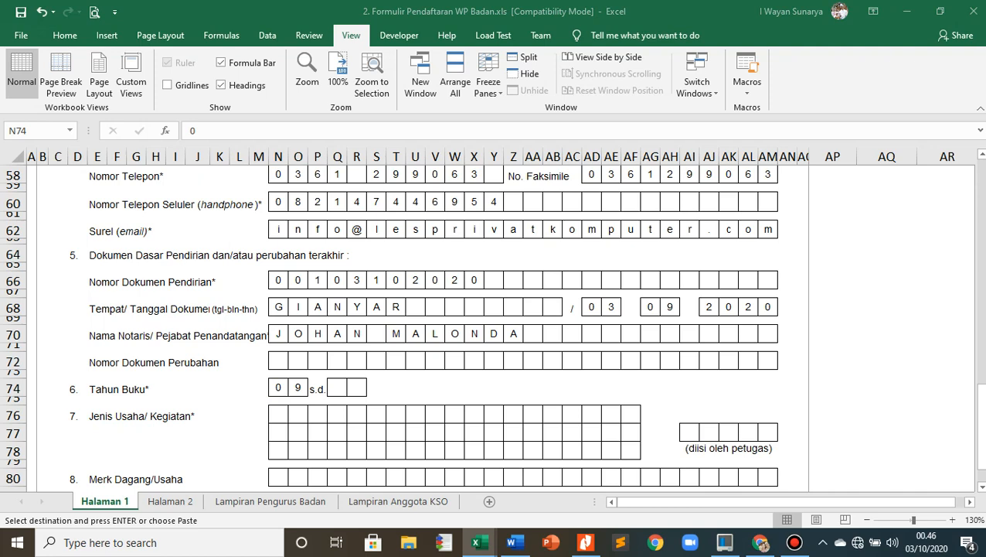
left_click(338, 388)
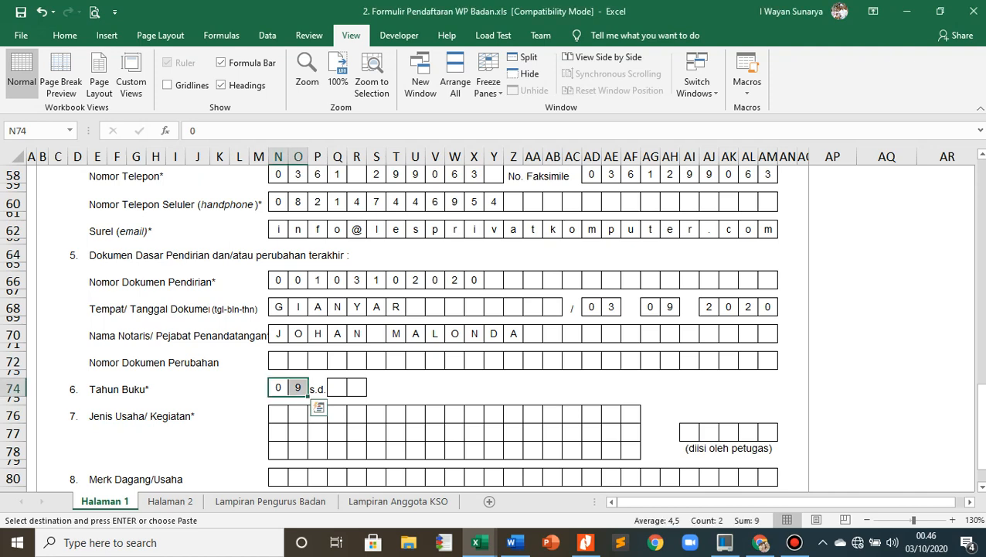
type("0\t8")
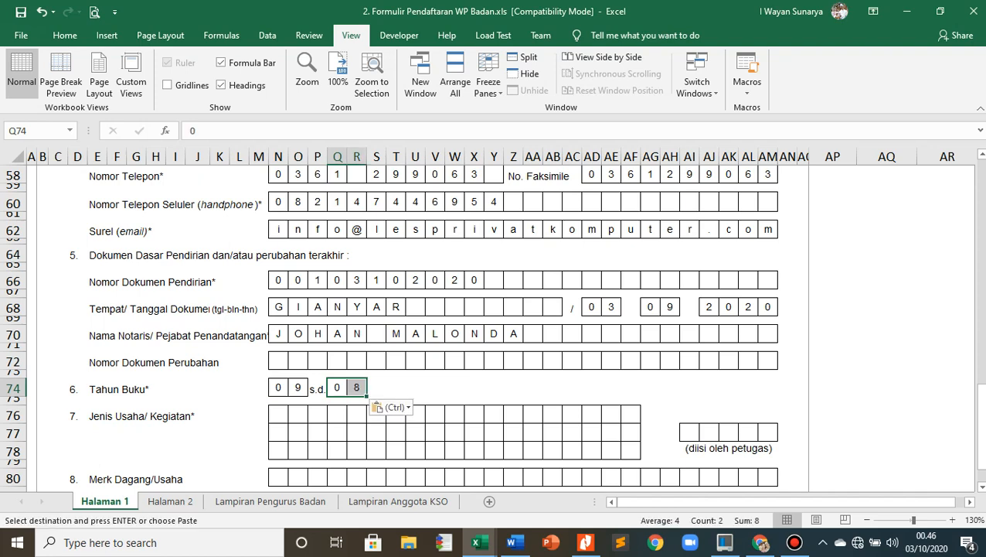
- Paste the copied business activity KURSUS KOMPUTER into the first row of Jenis Usaha/Kegiatan in item 7
left_click(318, 433)
scroll(318, 432, "down", 2)
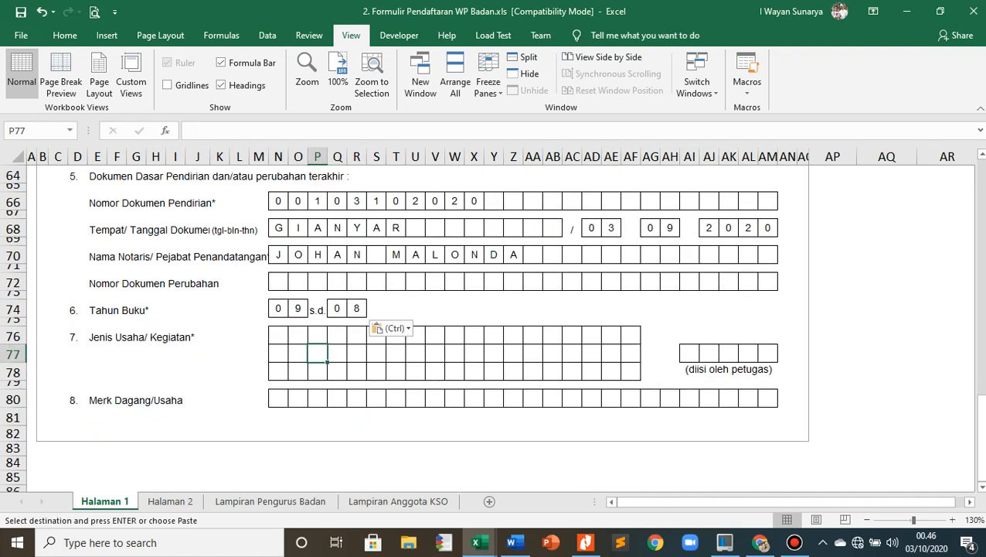
key("alt+Tab")
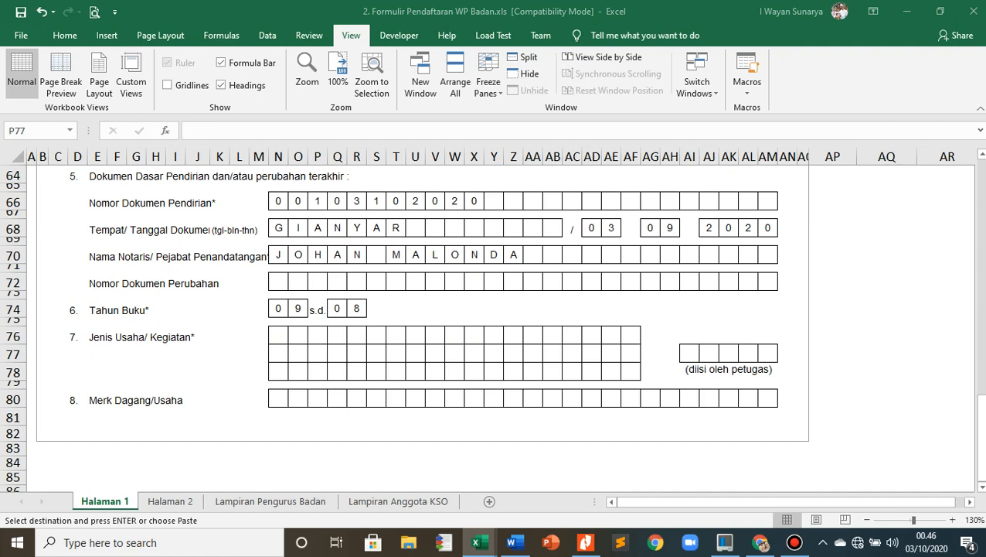
key("alt+Tab")
left_click(278, 335)
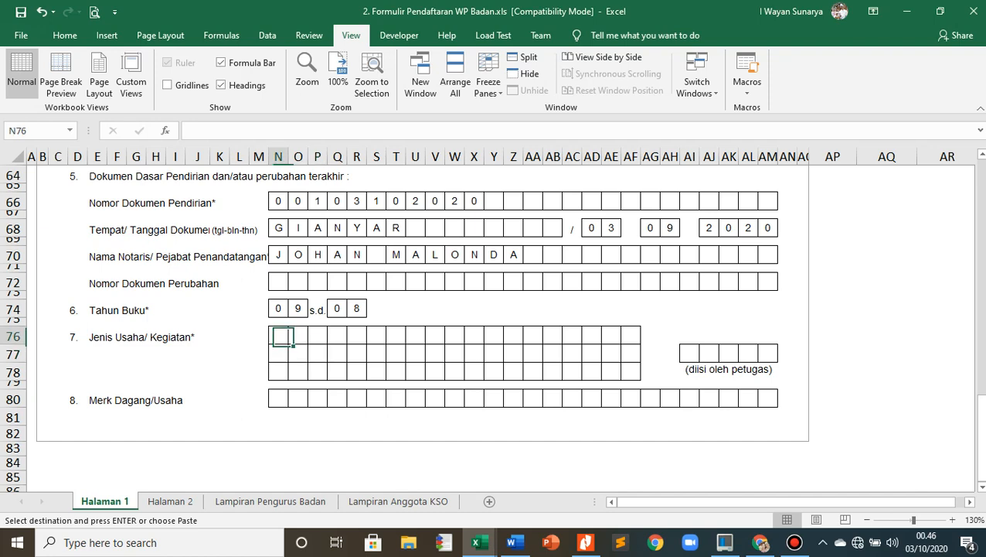
key("ctrl+v")
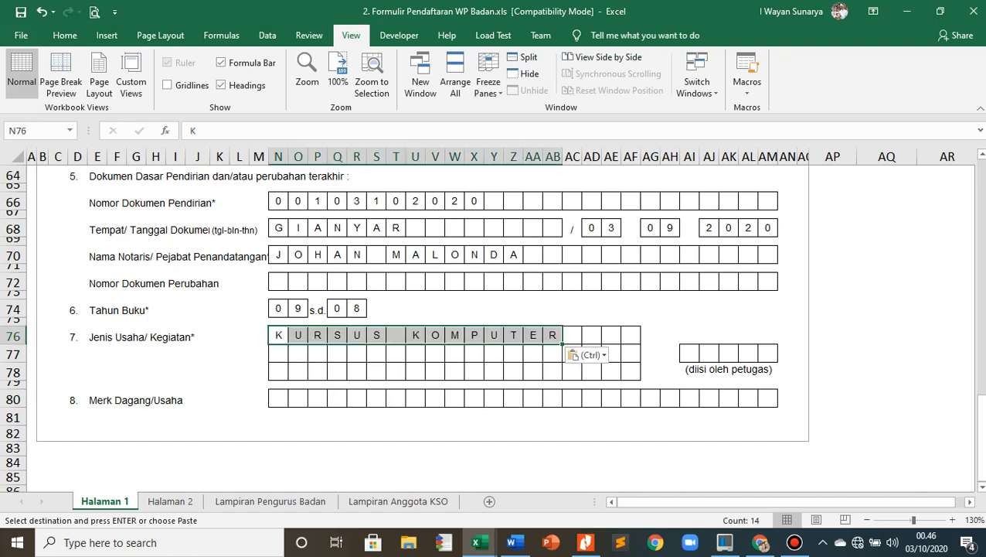
- Paste the copied business code 85496 into the five "diisi oleh petugas" boxes beside Jenis Usaha/Kegiatan
key("alt+Tab")
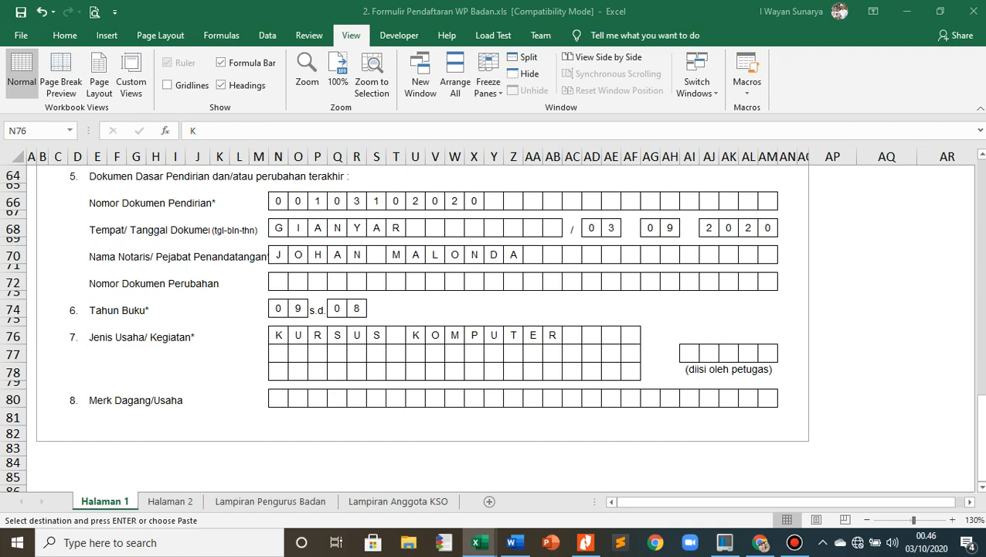
key("alt+Tab")
left_click(689, 353)
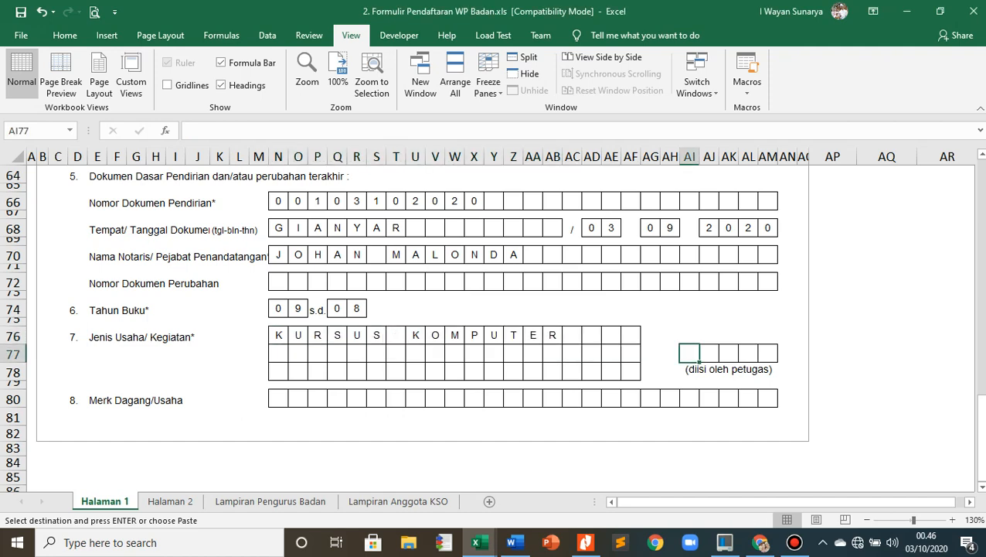
type("8\t5\t4\t9\t6")
left_click(592, 416)
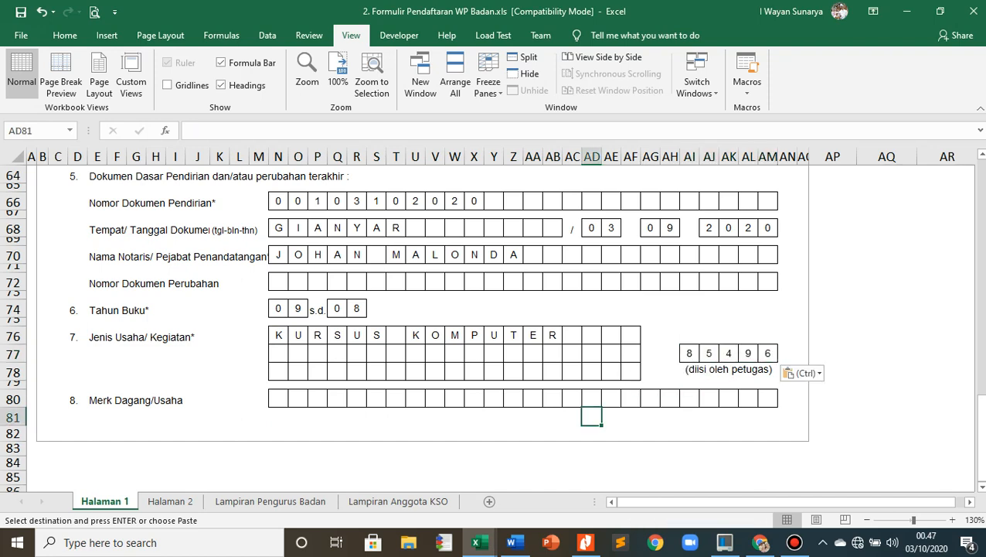
- Paste the copied trade name BALI LES PRIVAT KOMPUTER into the Merk Dagang/Usaha row of item 8
key("alt+Tab")
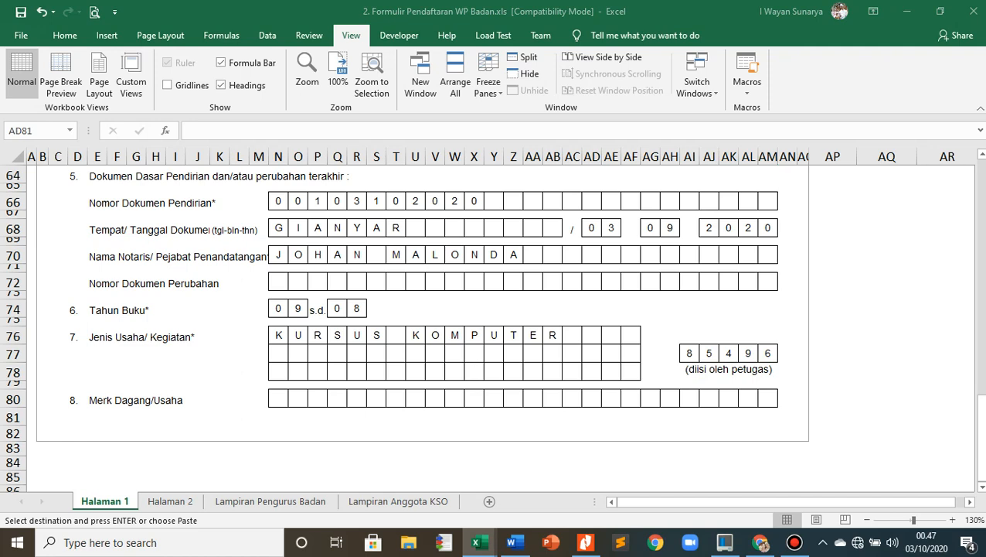
key("alt+Tab")
left_click(278, 398)
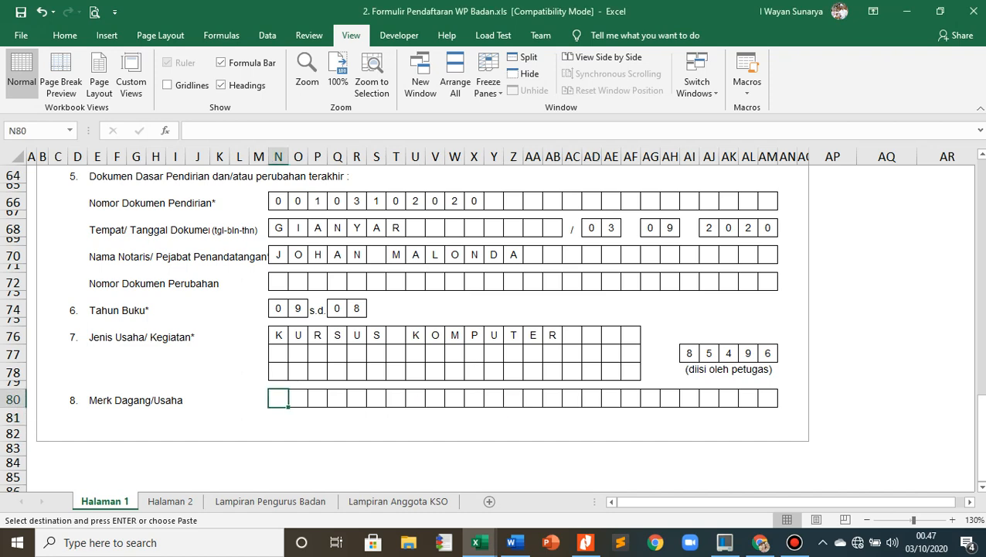
type("B\tA\tL\tI\t\tL\tE\tS\t\tP\tR\tI\tV\tA\tT\t\tK\tO\tM\tP\tU\tT\tE\tR")
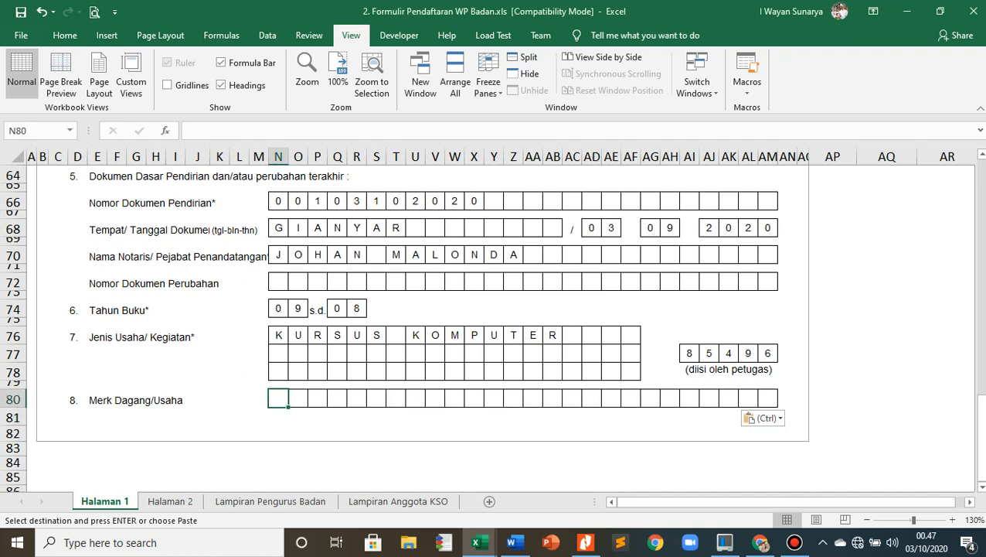
left_click(886, 371)
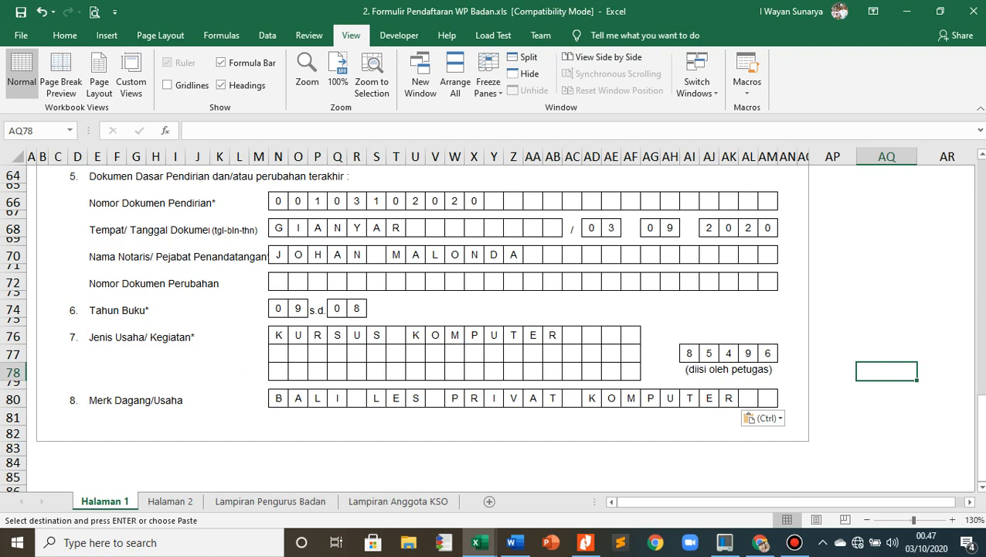
- On the Halaman 2 sheet, paste the copied full name of the company leader into the Nama row of item 9
scroll(458, 327, "up", 1)
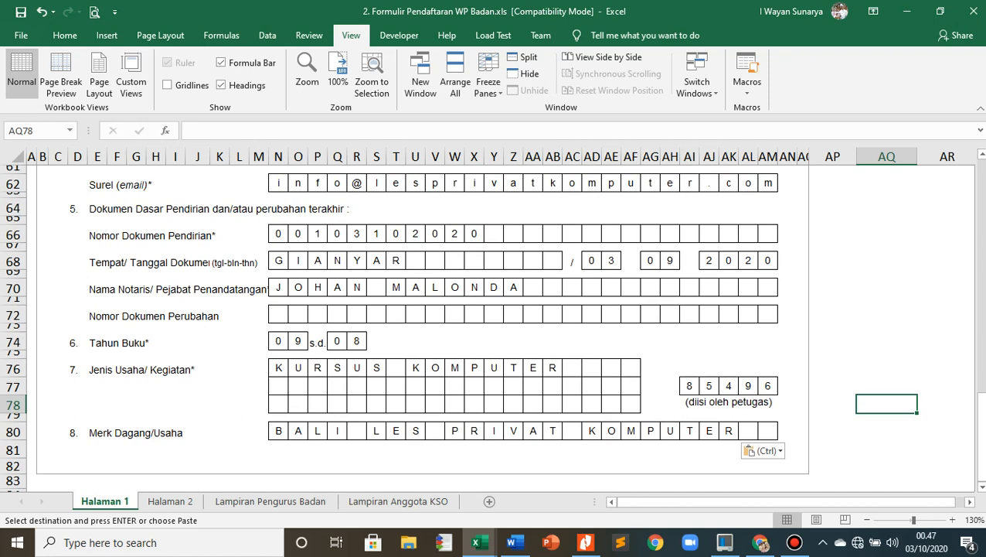
left_click(170, 501)
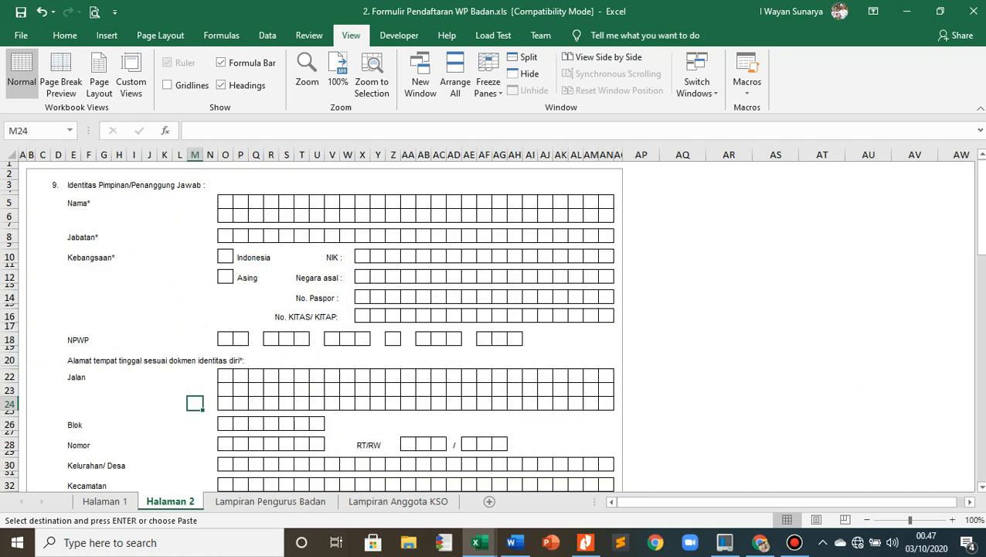
left_click(287, 236)
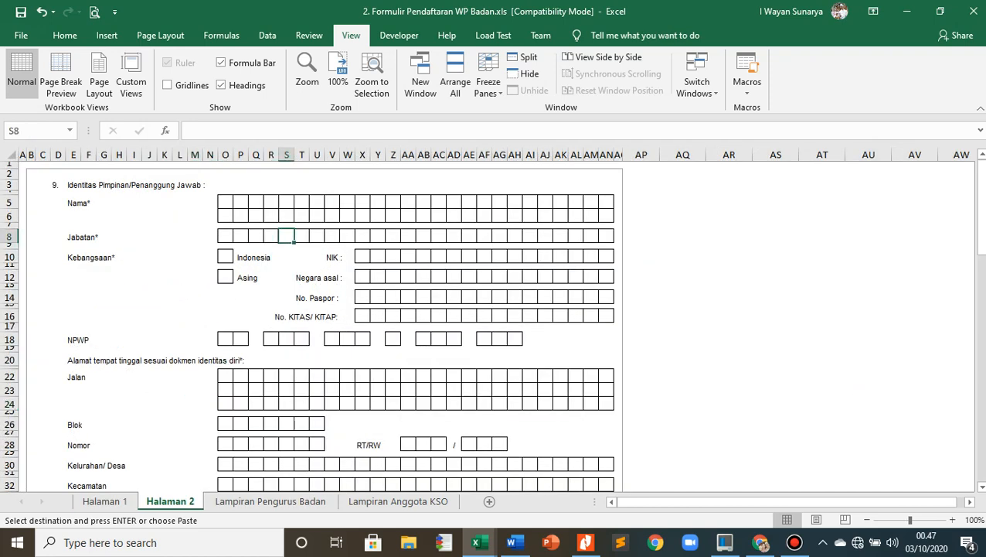
key("alt+Tab")
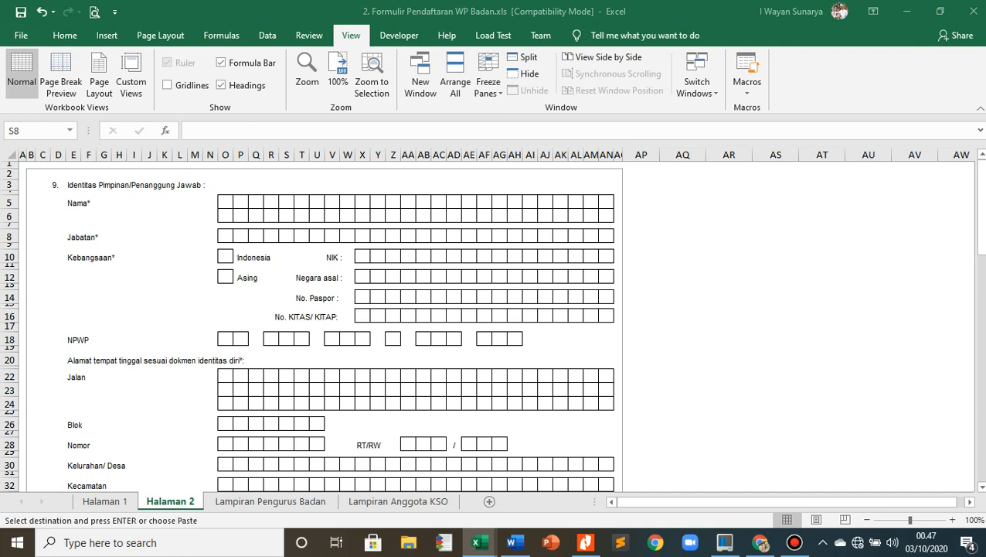
left_click(287, 236)
left_click(225, 202)
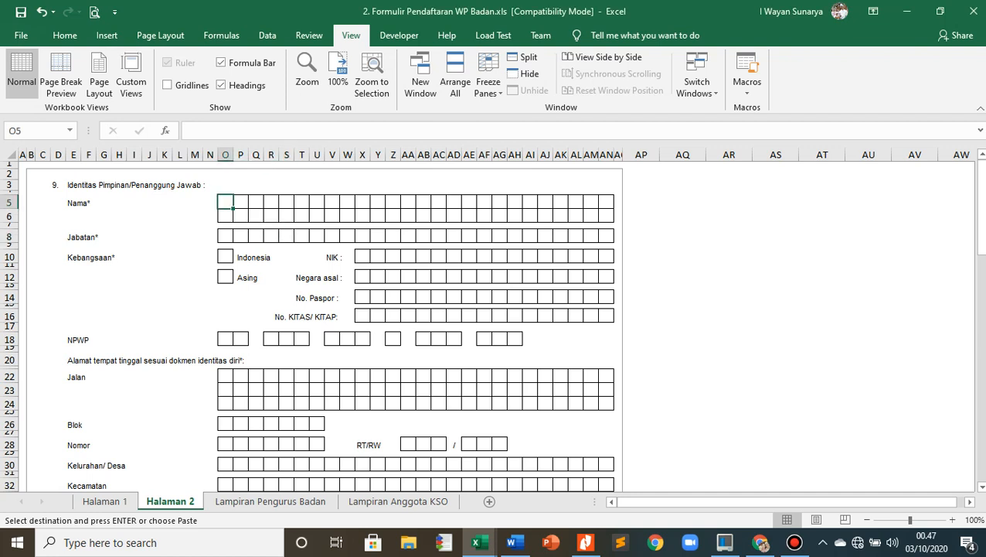
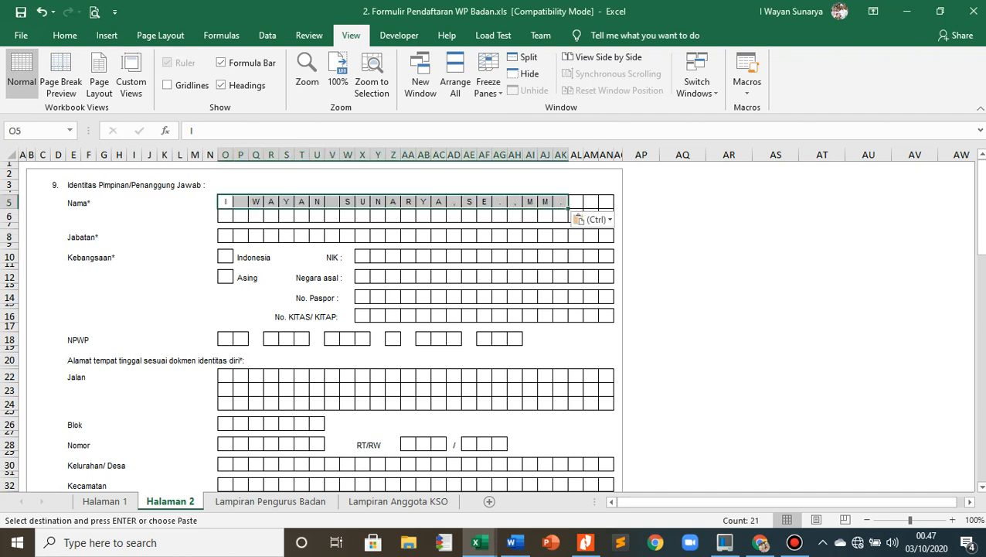
left_click(119, 297)
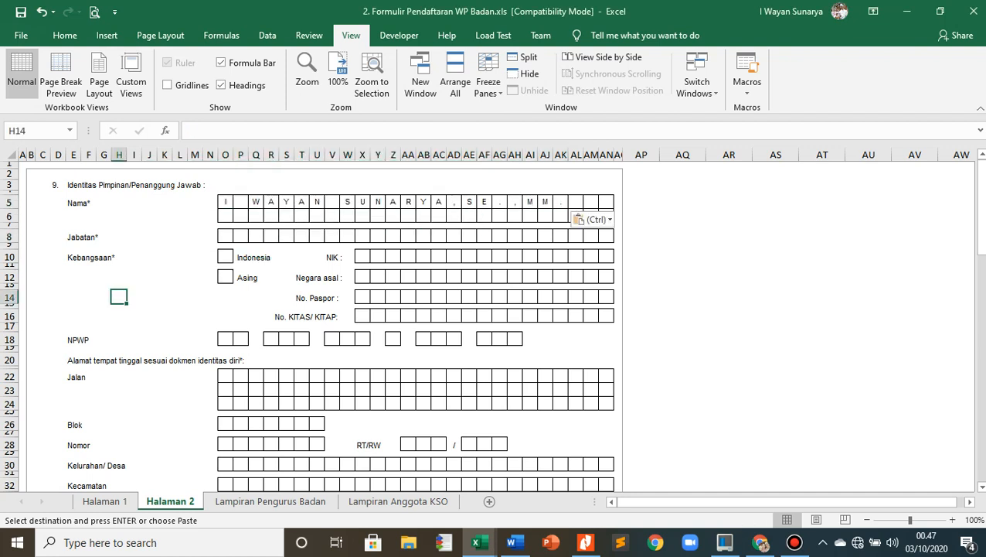
- Paste the copied position PEMILIK USAHA into the Jabatan row of item 9, starting at its first box
key("alt+Tab")
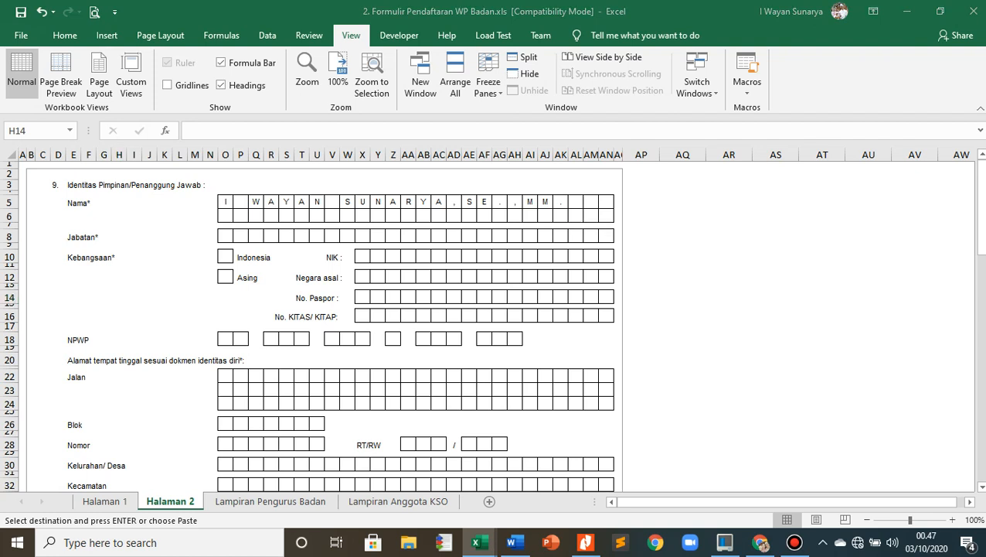
key("alt+Tab")
left_click(225, 236)
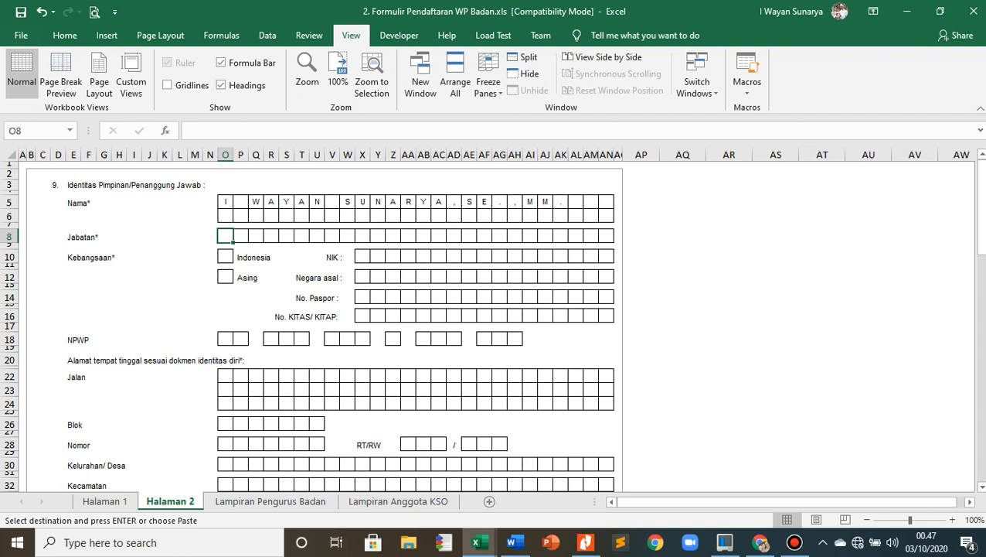
type("P\tE\tM\tI\tL\tI\tK\t\tU\tS\tA\tH\tA")
left_click(515, 297)
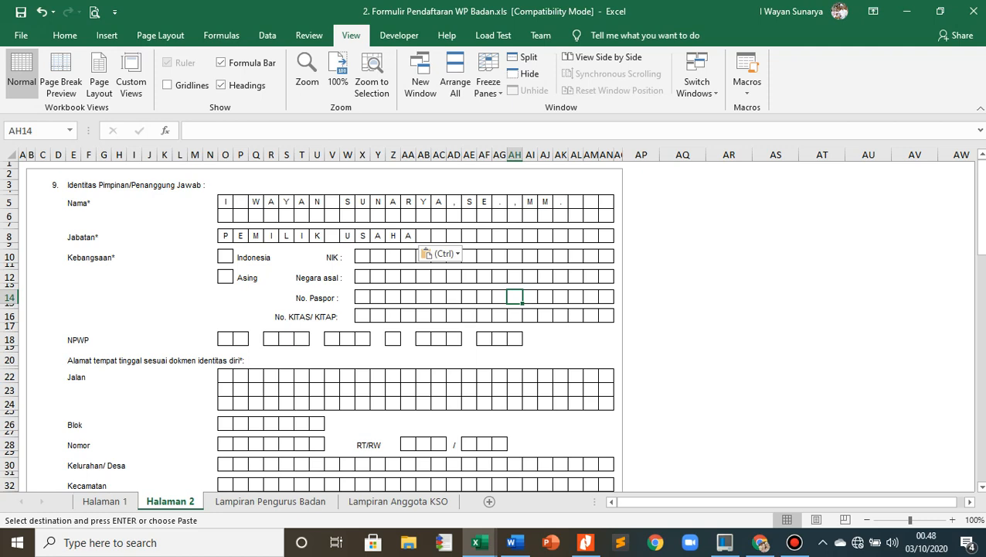
- Mark the Indonesia nationality box in item 9 with the copied X and paste the leader's copied national ID number into the NIK row
key("alt+Tab")
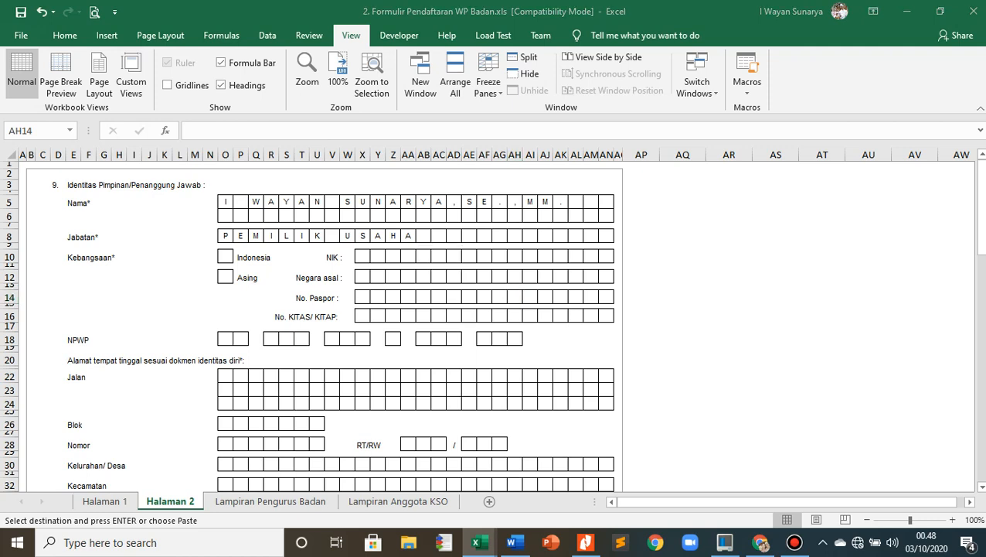
left_click(225, 257)
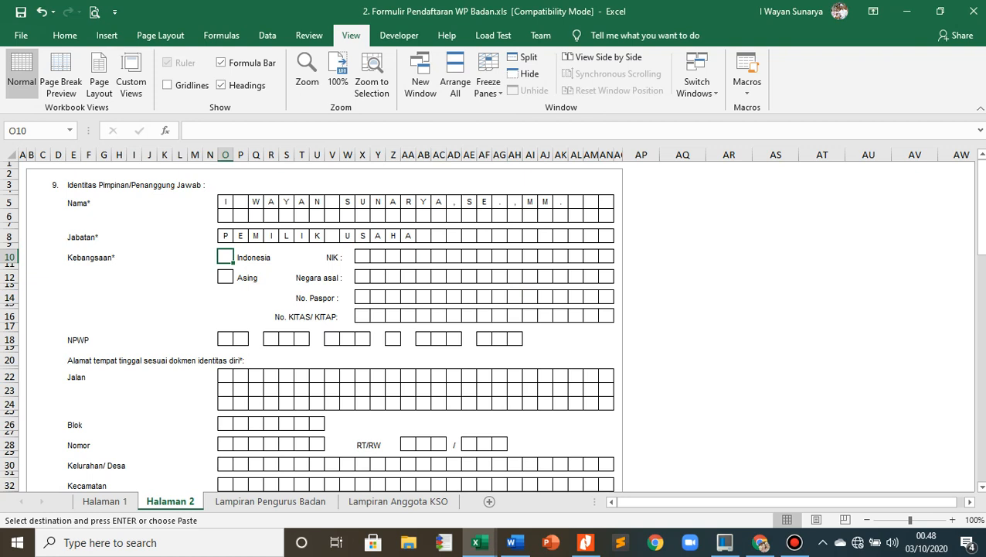
type("X")
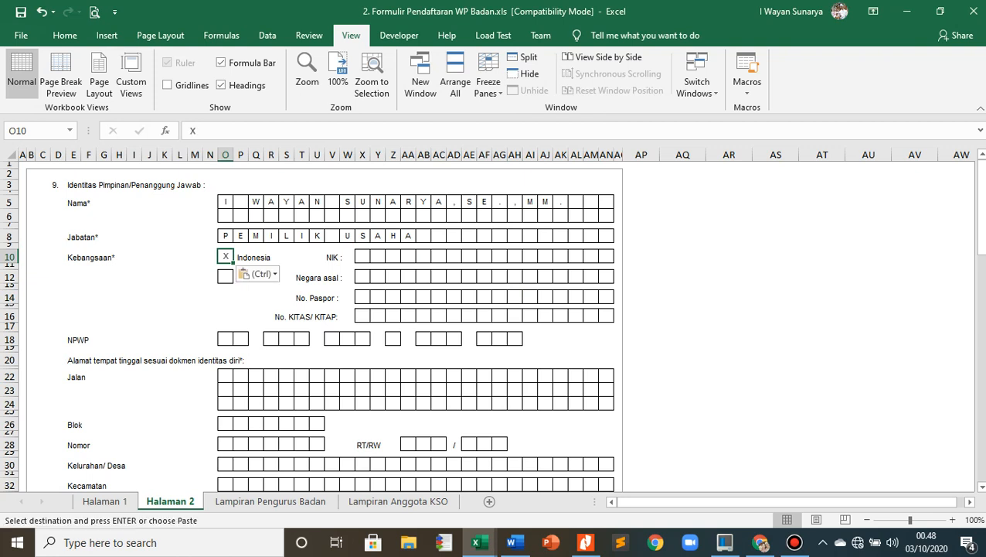
key("alt+Tab")
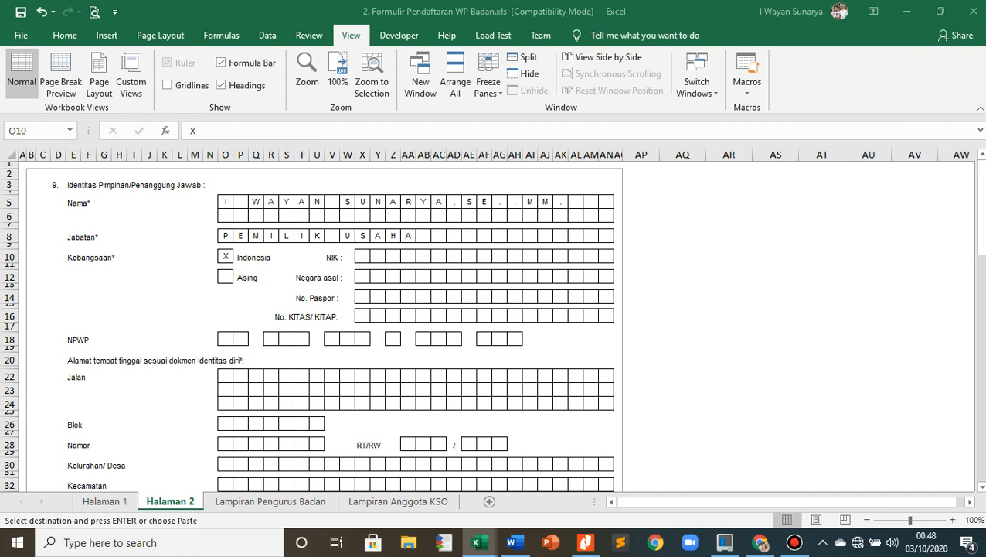
left_click(363, 257)
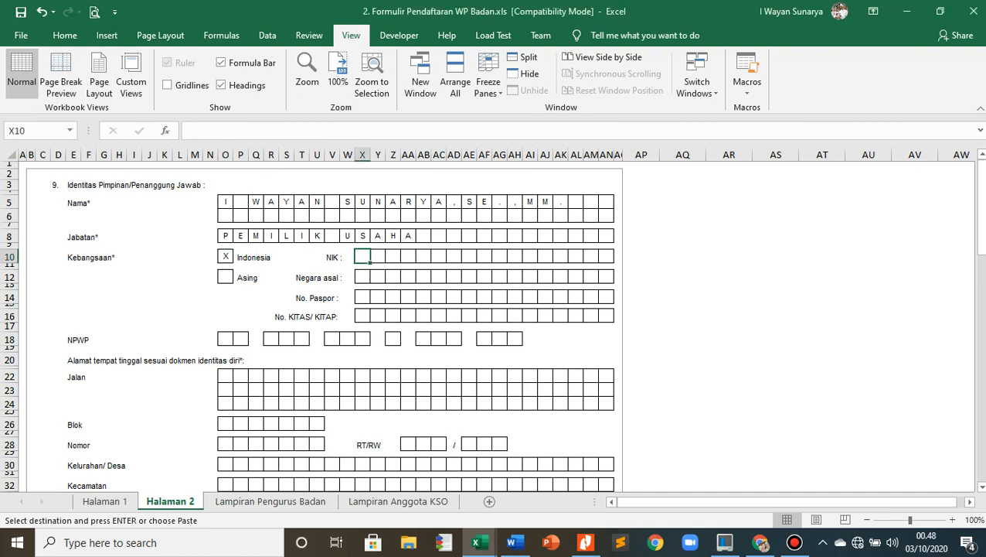
key("ctrl+v")
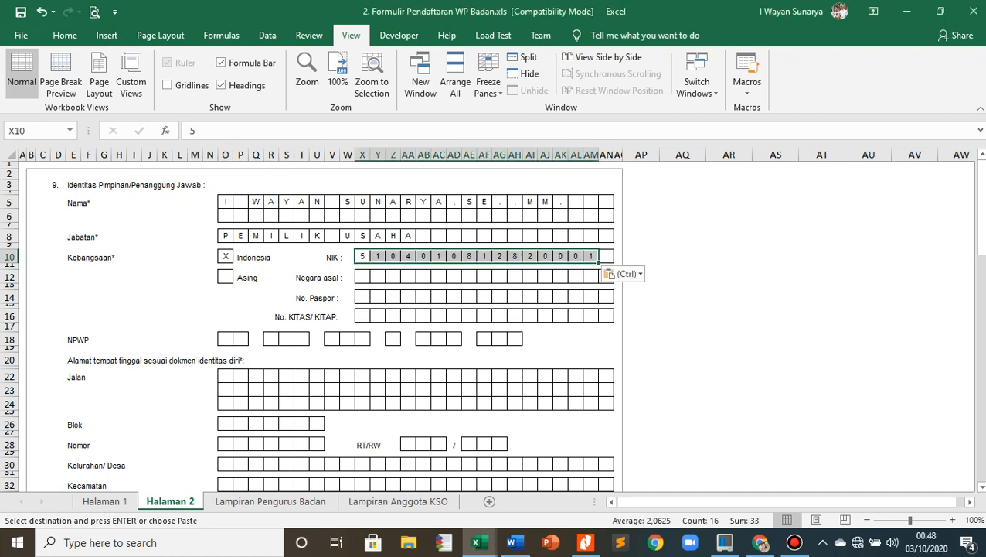
- Paste the leader's copied taxpayer number into the NPWP boxes of item 9, starting at the first box
key("alt+Tab")
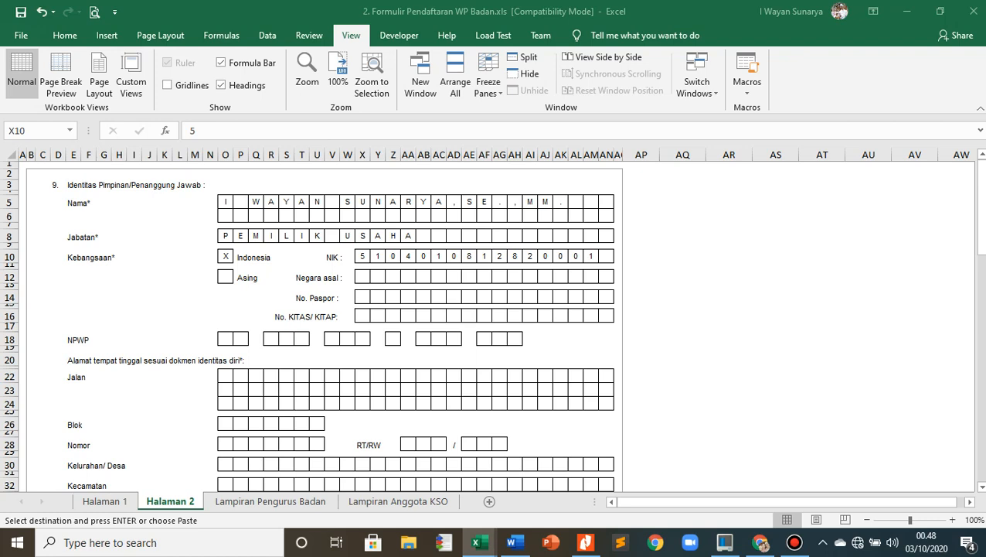
left_click(225, 339)
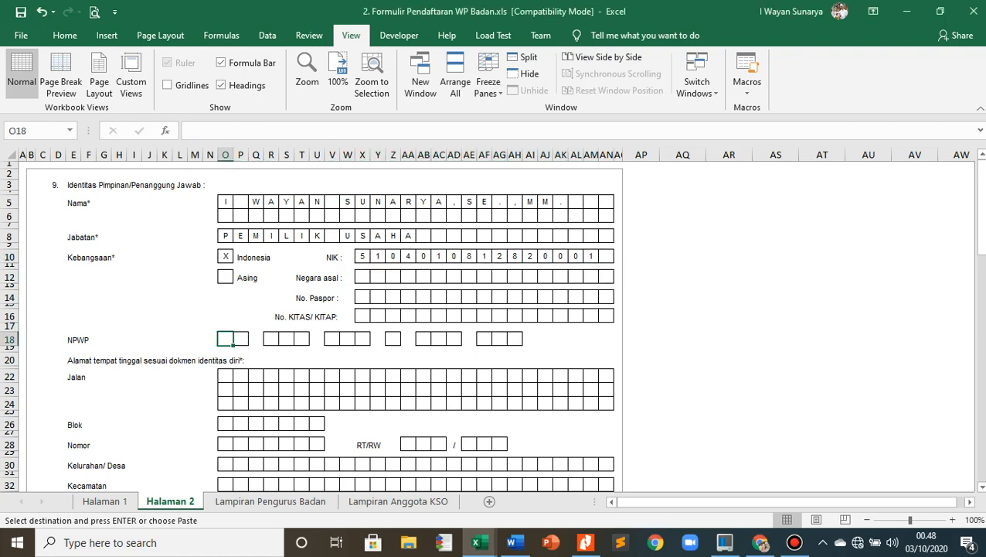
type("1\t2\t\t3\t4\t5\t\t6\t7\t8\t\t1\t\t1\t2\t3\t\t0\t0\t0")
left_click(256, 389)
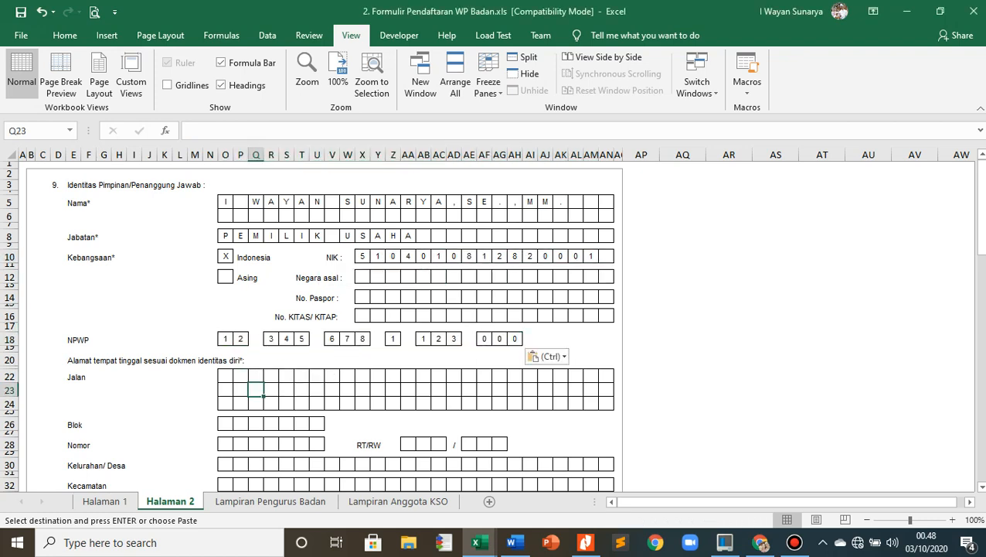
- Paste the leader's copied three-line street address into the Jalan rows, starting at the first box
scroll(256, 389, "down", 1)
scroll(491, 325, "down", 2)
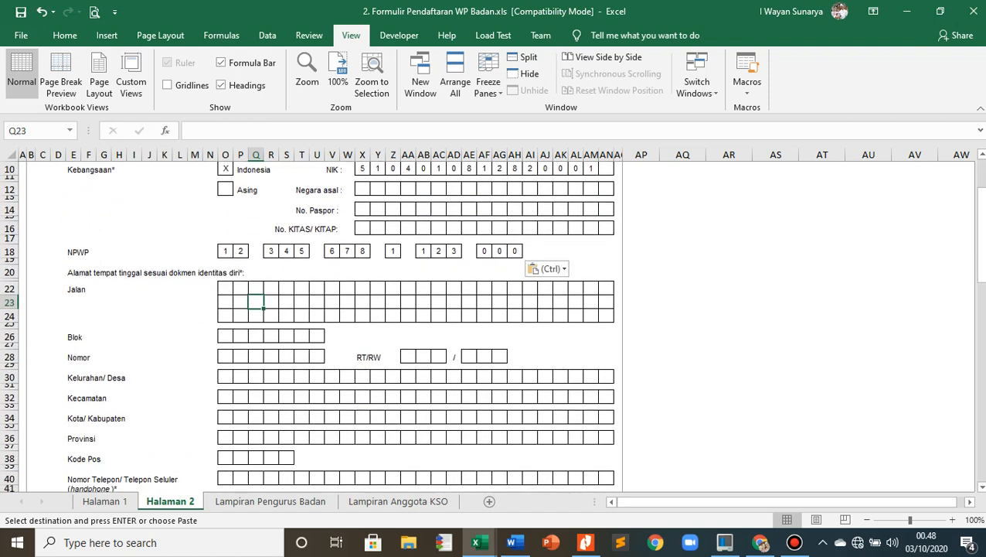
scroll(492, 326, "up", 2)
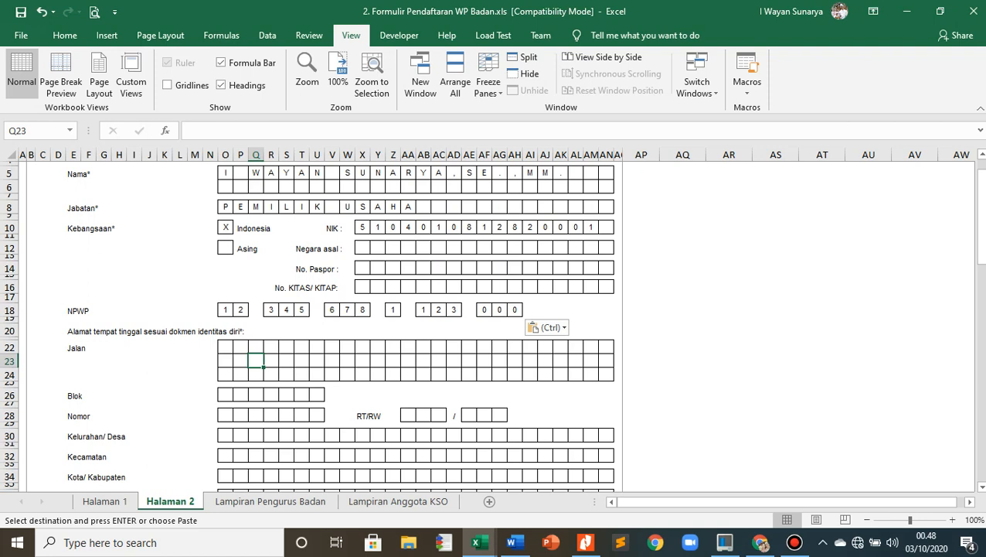
scroll(492, 325, "up", 1)
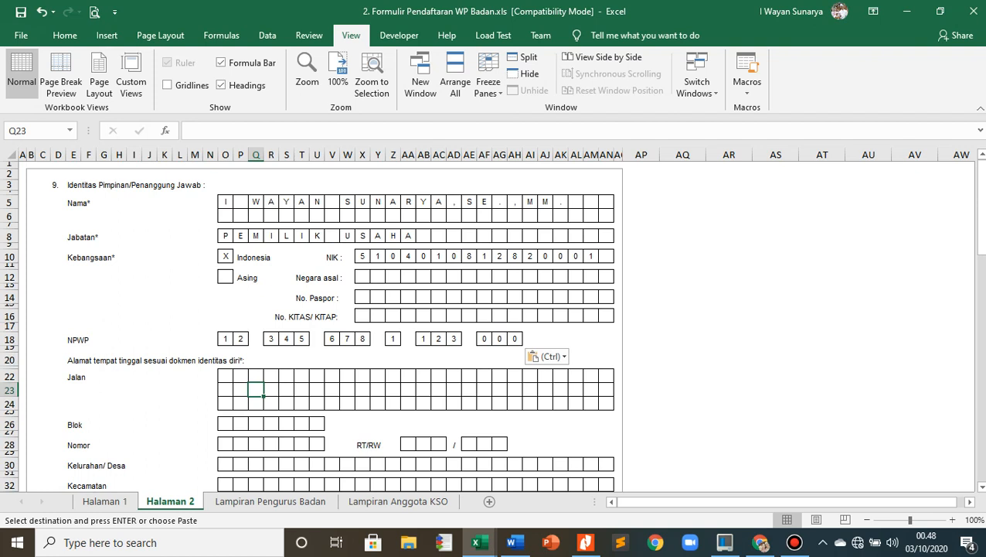
key("alt+Tab")
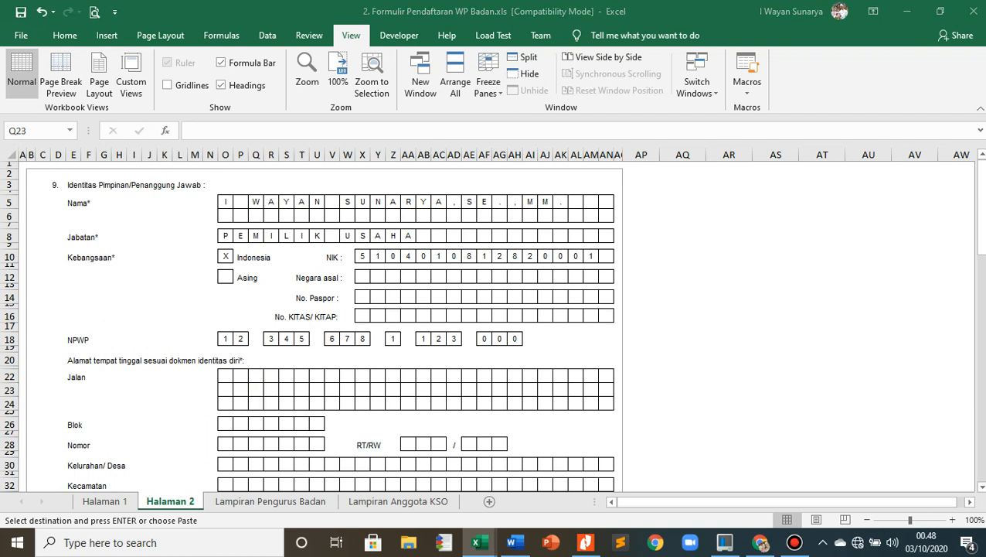
key("alt+Tab")
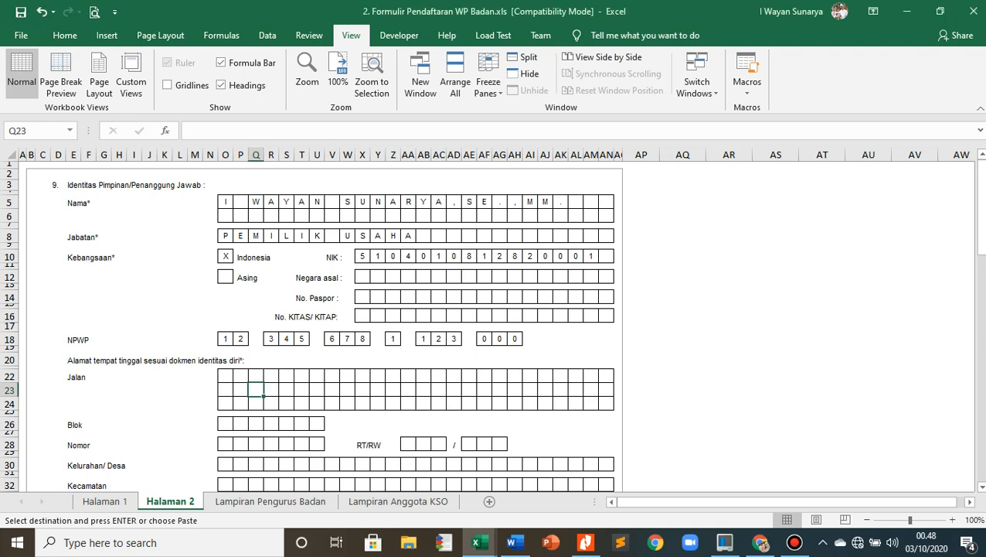
left_click(225, 376)
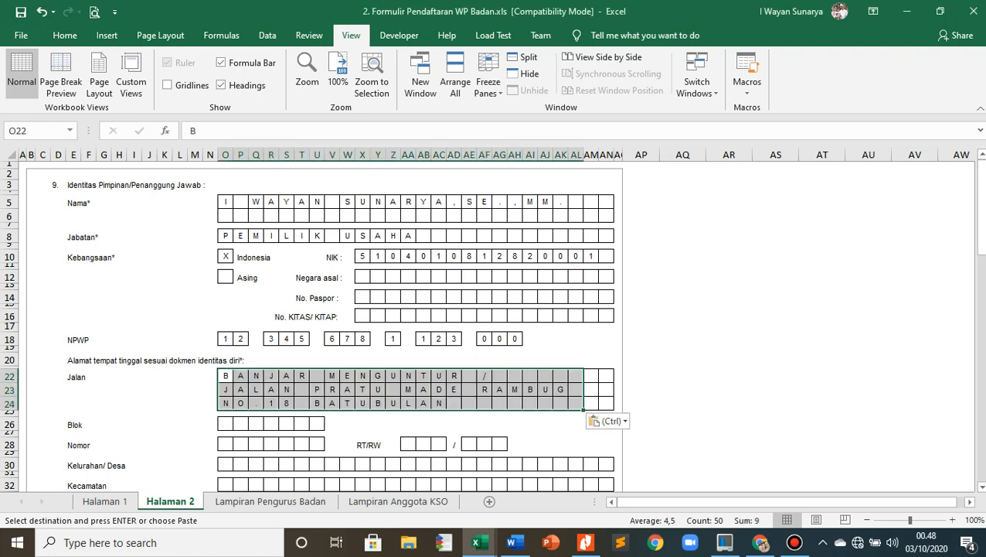
left_click(682, 402)
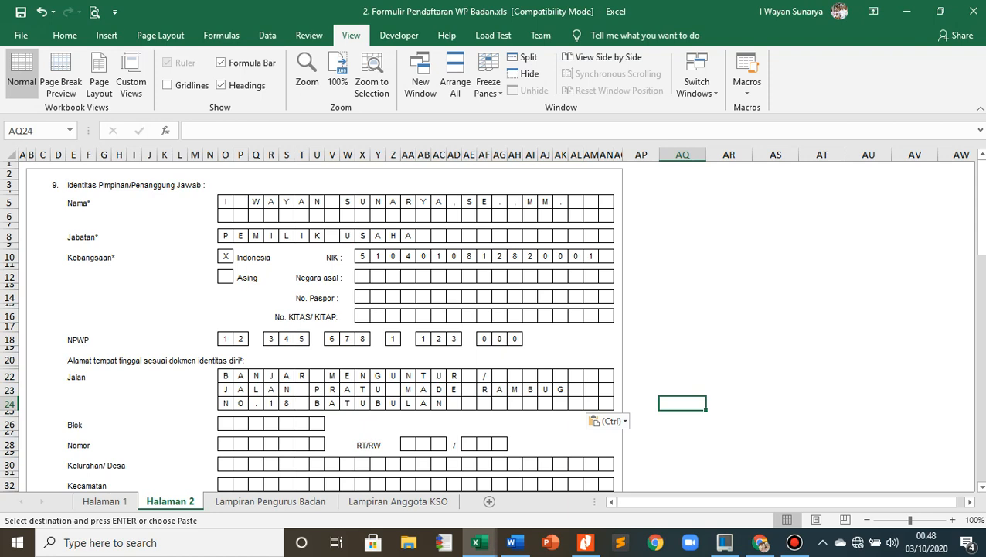
- Paste the copied house number of the leader's home address into the Nomor boxes
key("alt+Tab")
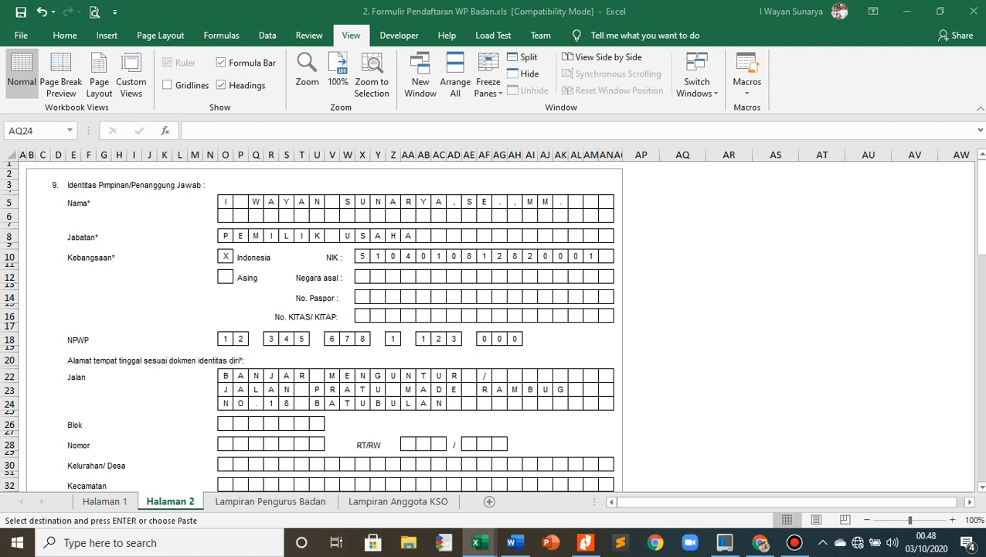
key("alt+Tab")
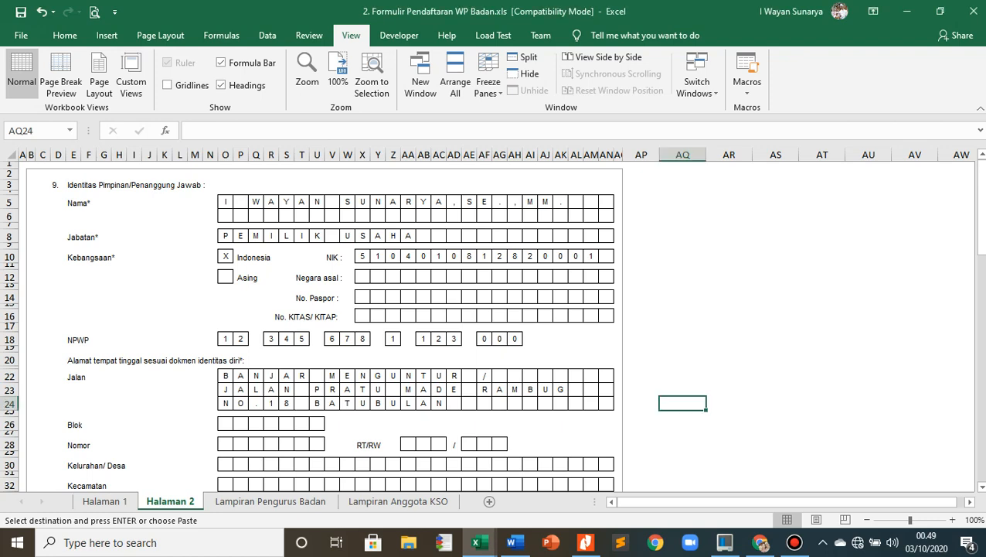
scroll(491, 325, "down", 1)
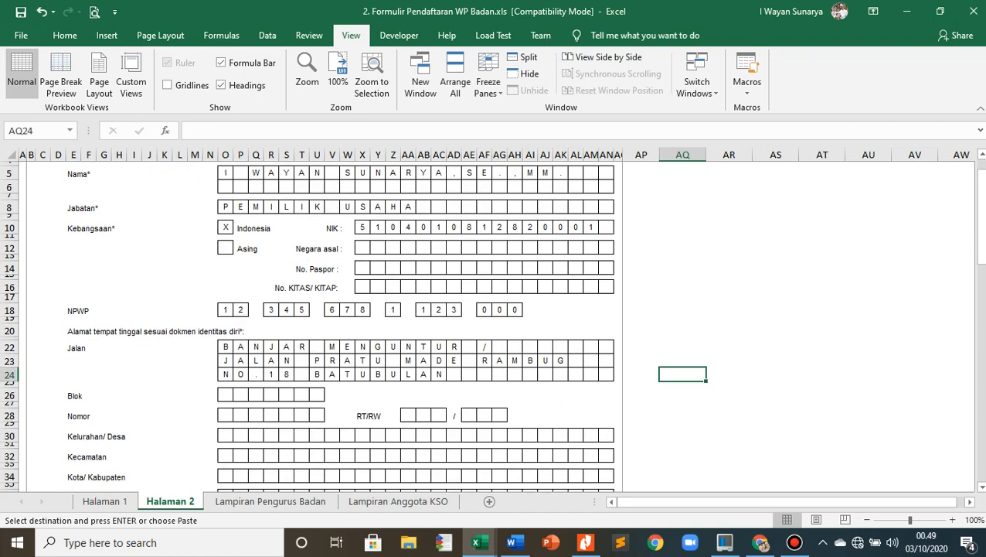
left_click(225, 416)
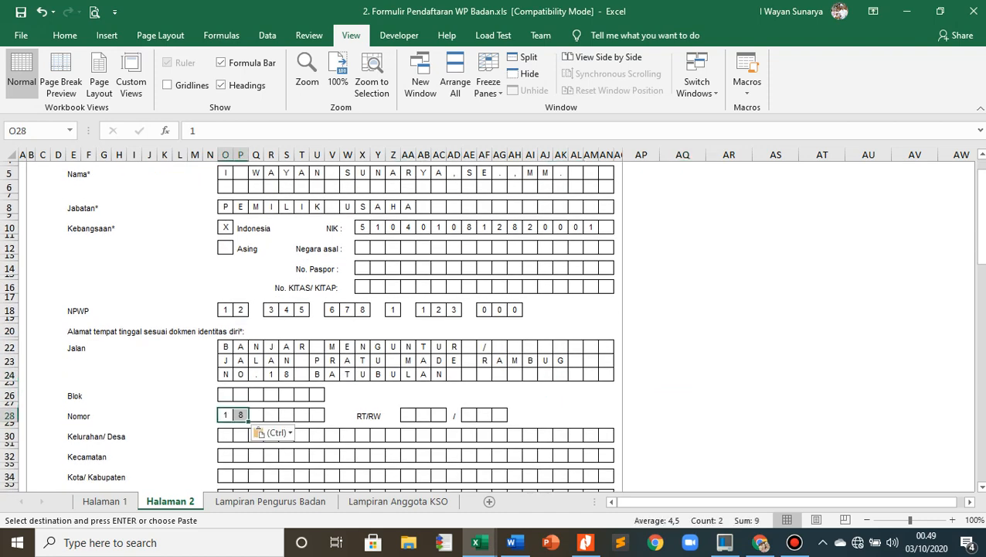
- Paste the copied village and district of the leader's address into the Kelurahan/Desa and Kecamatan rows
key("alt+Tab")
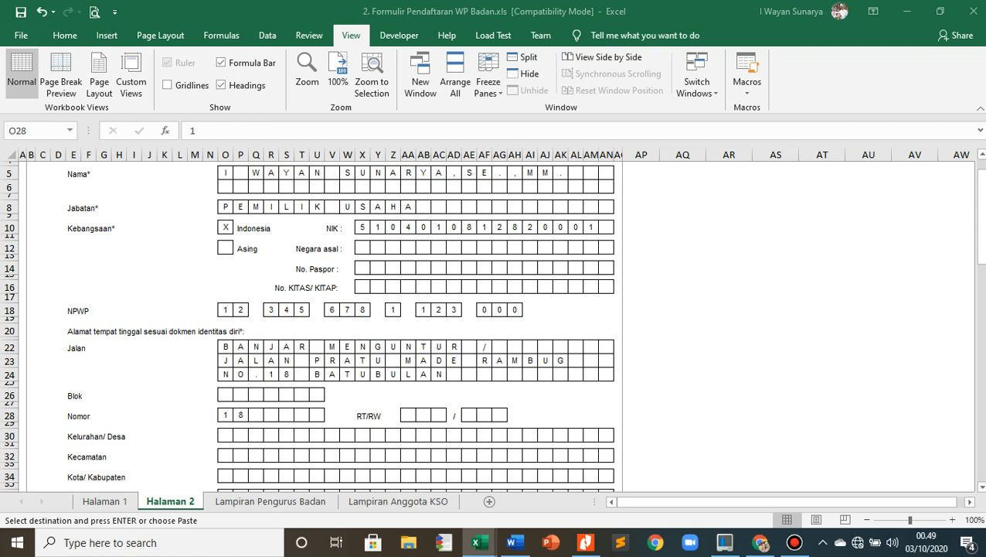
key("alt+Tab")
left_click(225, 435)
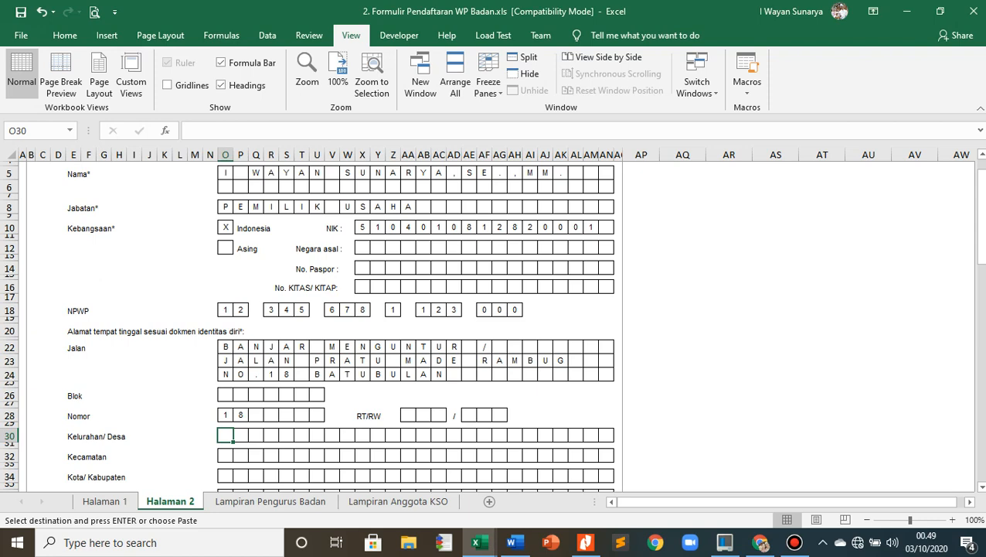
type("B\tA\tT\tU\tB\tU\tL\tA\tN")
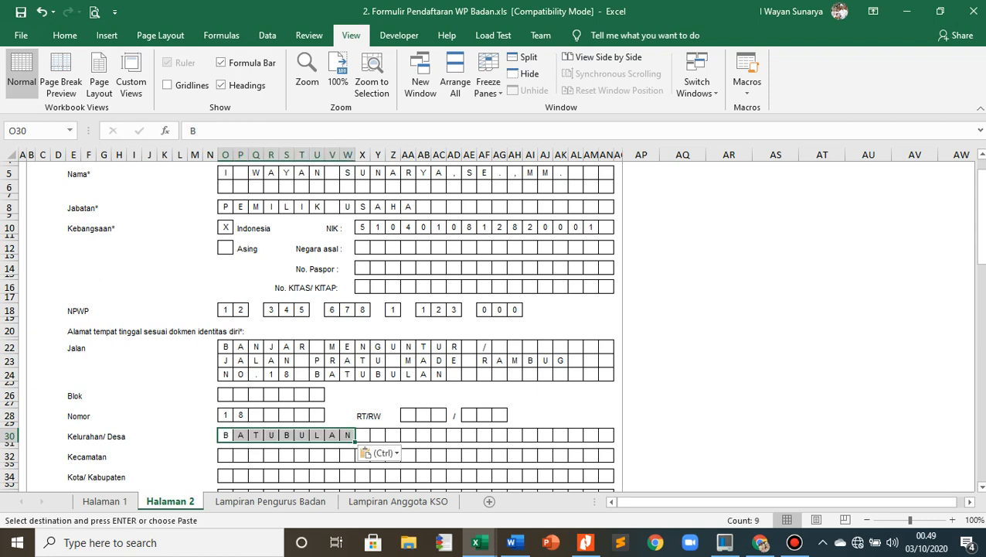
key("alt+Tab")
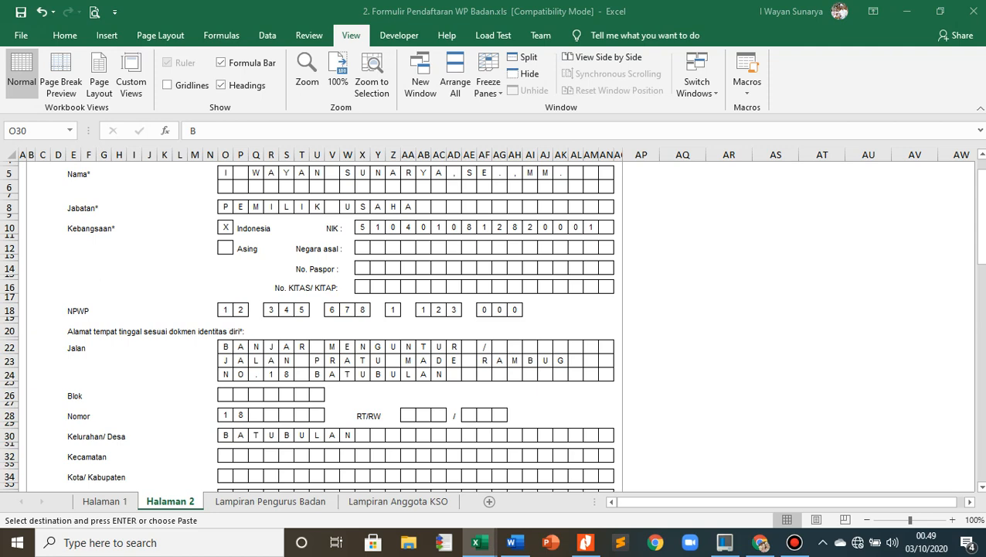
key("alt+Tab")
scroll(417, 327, "down", 2)
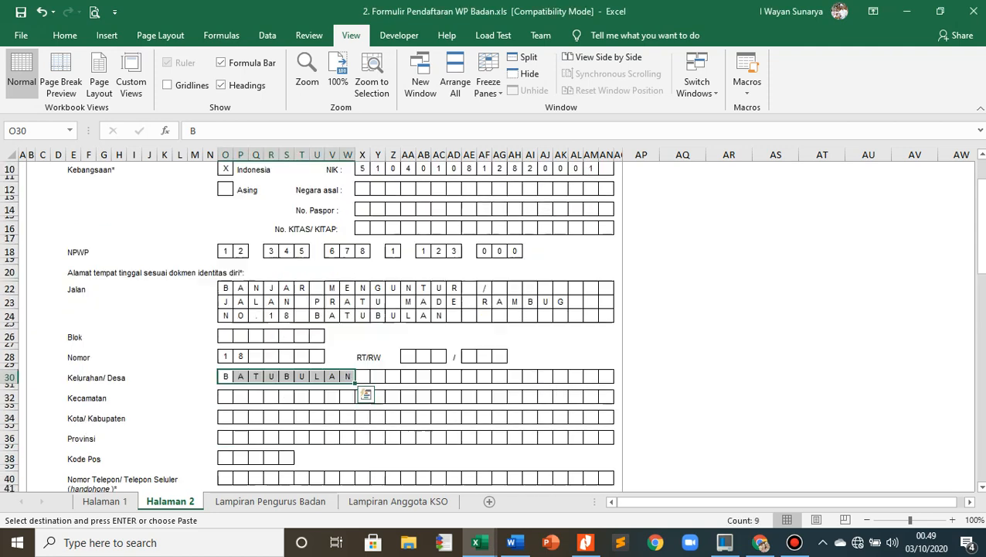
left_click(225, 397)
type("S\tU\tK\tA\tW\tA\tT\tI")
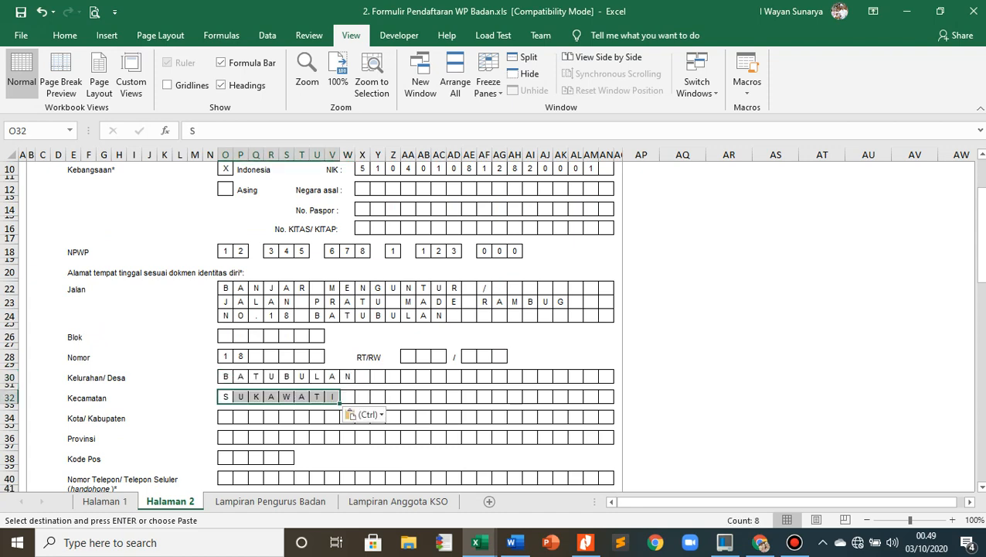
- Paste the copied regency and province of the leader's address into the Kota/Kabupaten and Provinsi rows
key("alt+Tab")
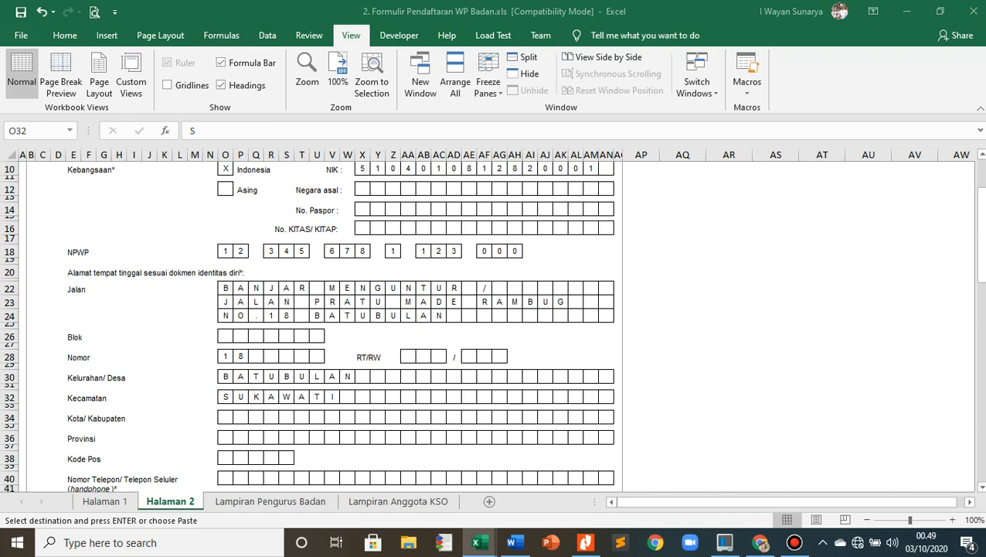
key("alt+Tab")
left_click(224, 417)
type("G\tI\tA\tN\tY\tA\tR")
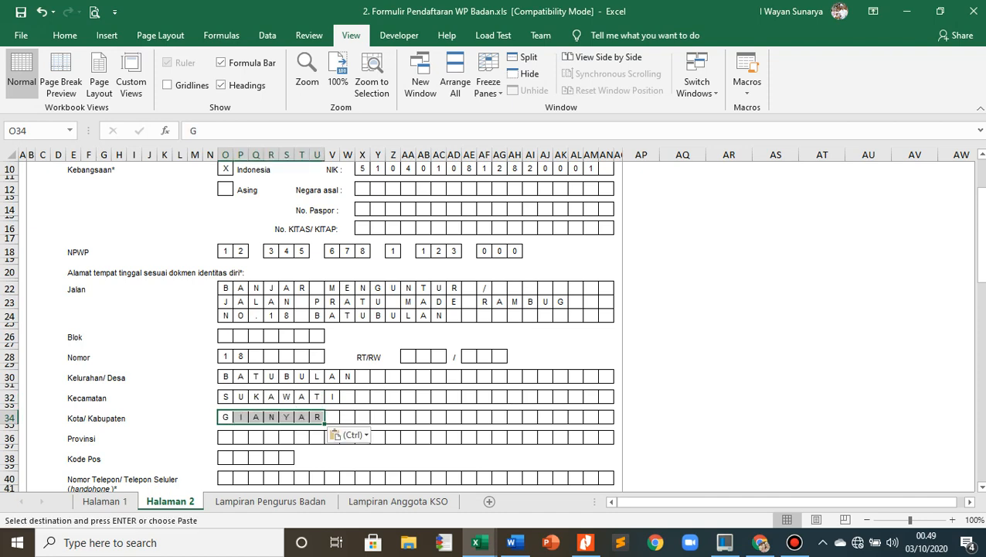
key("alt+Tab")
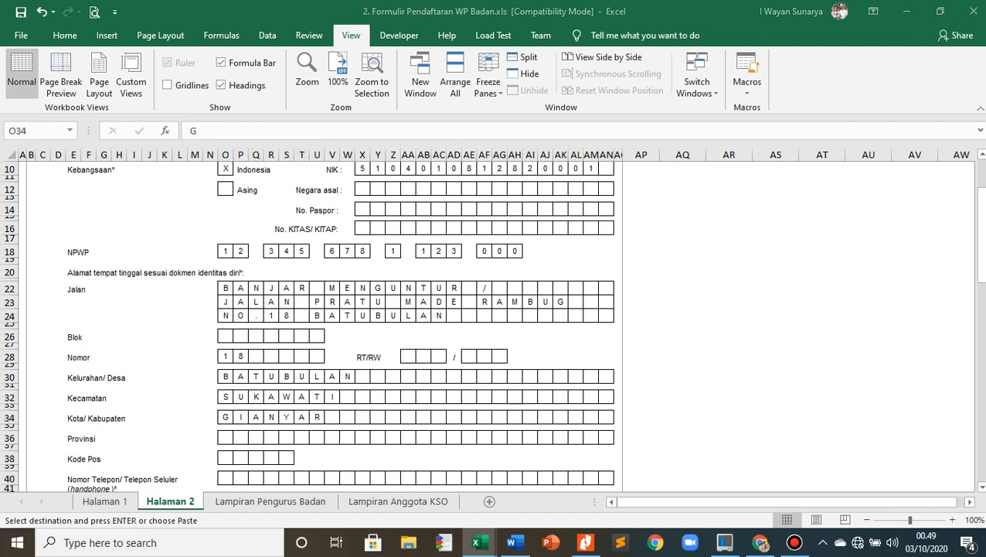
key("alt+Tab")
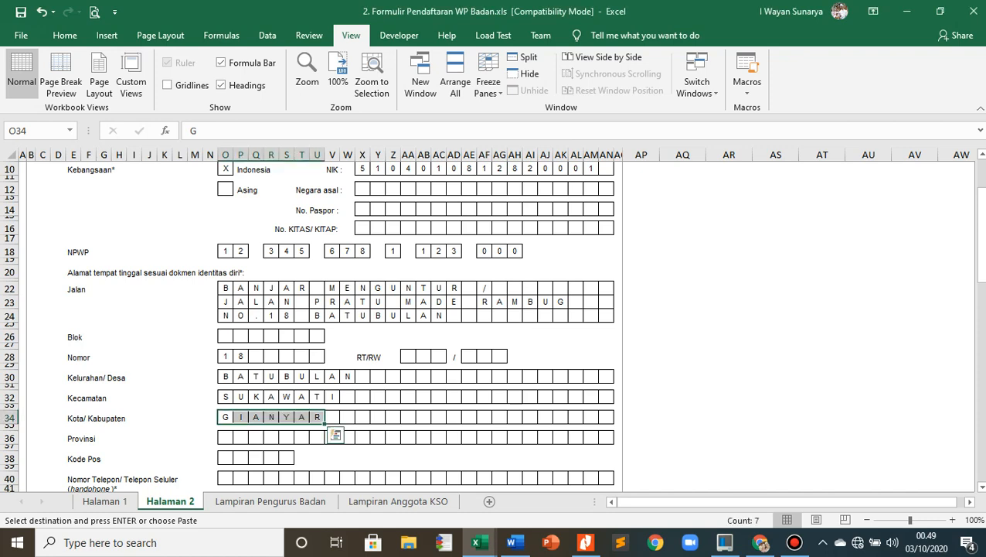
scroll(495, 325, "down", 3)
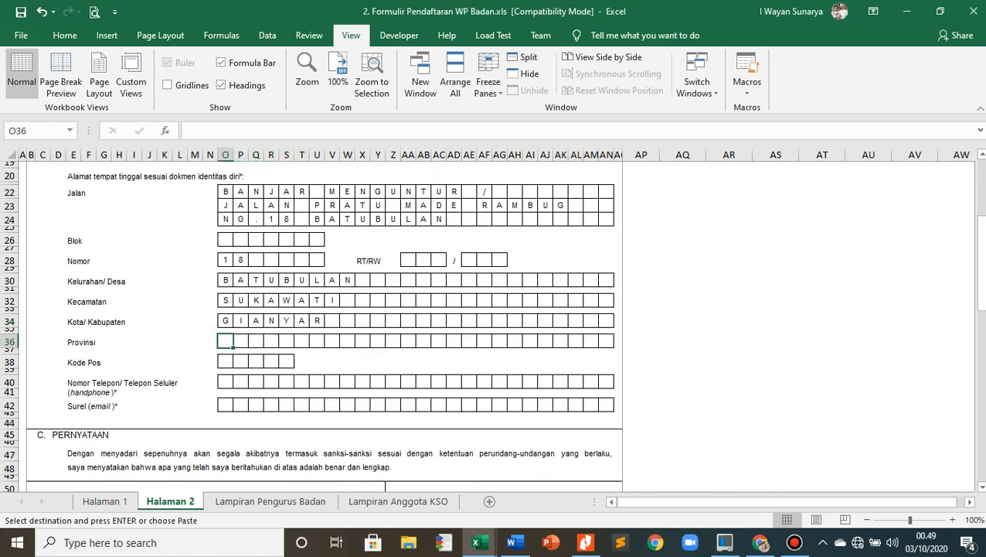
type("B\tA\tL\tI")
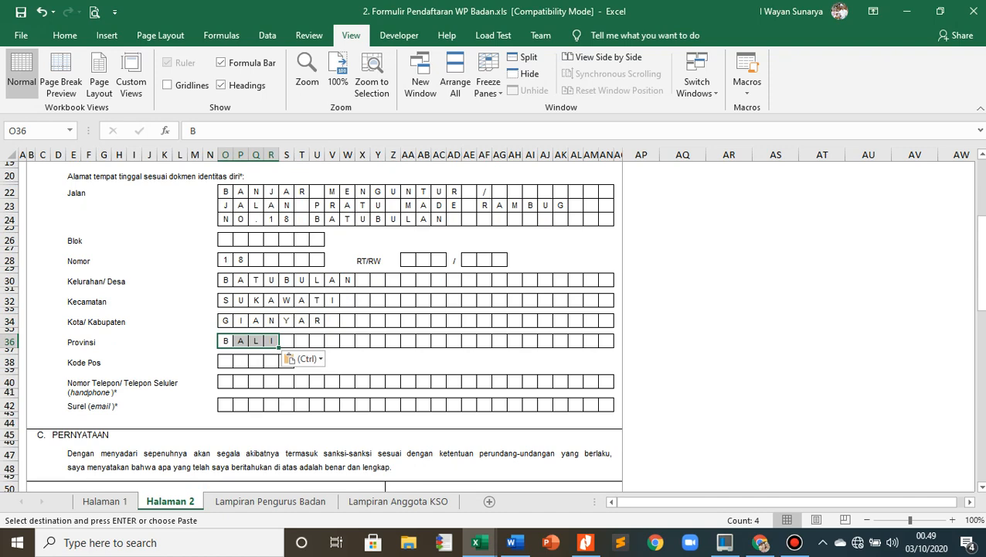
- Paste the copied postal code of the leader's address into the five Kode Pos boxes
key("alt+Tab")
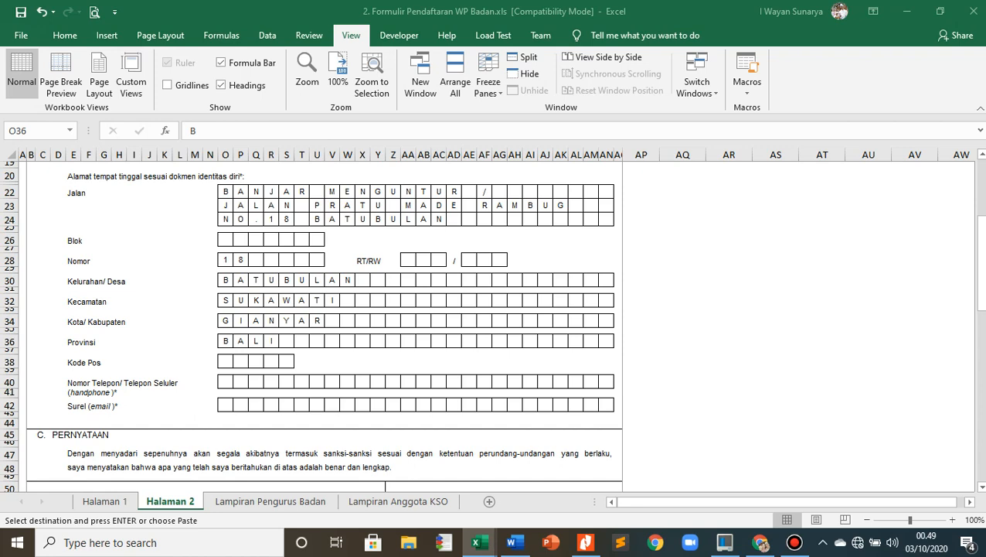
key("alt+Tab")
left_click(225, 361)
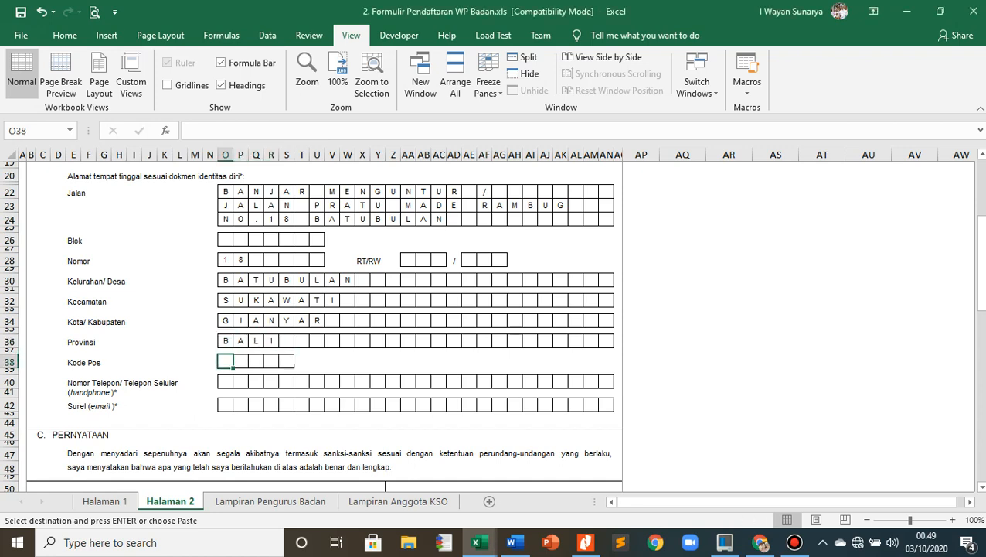
type("8\t0\t5\t8\t2")
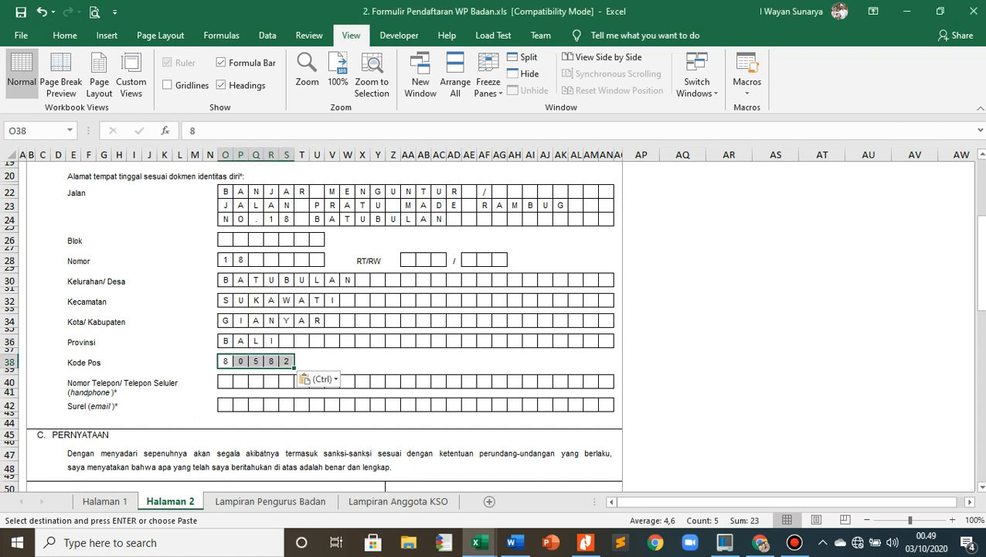
- Paste the copied phone number of the leader into the Nomor Telepon/Telepon Seluler row
left_click(224, 381)
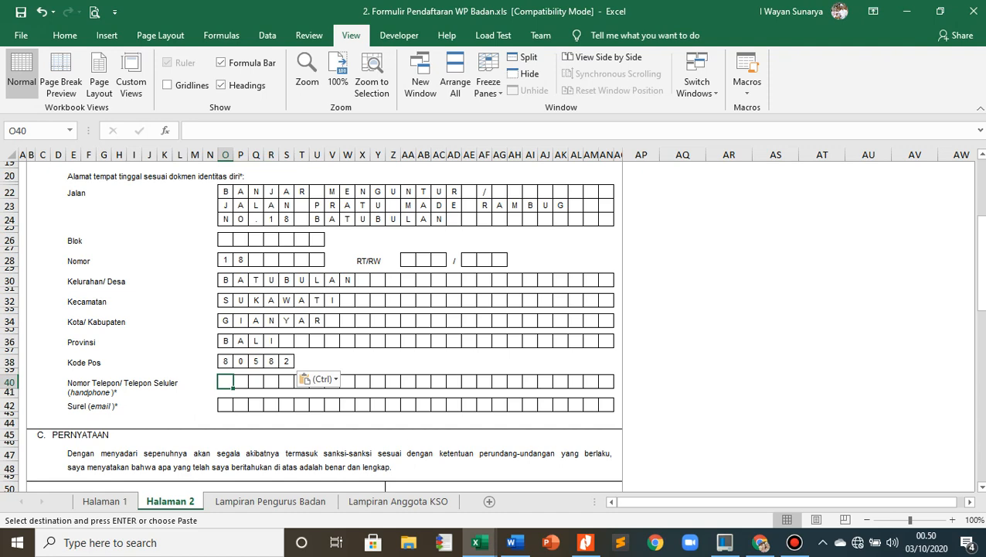
key("alt+Tab")
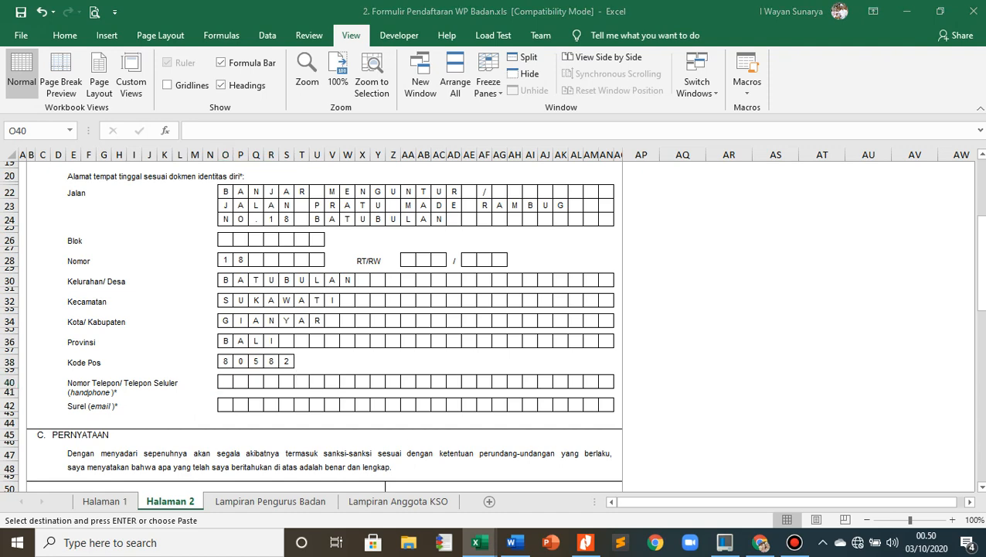
key("alt+Tab")
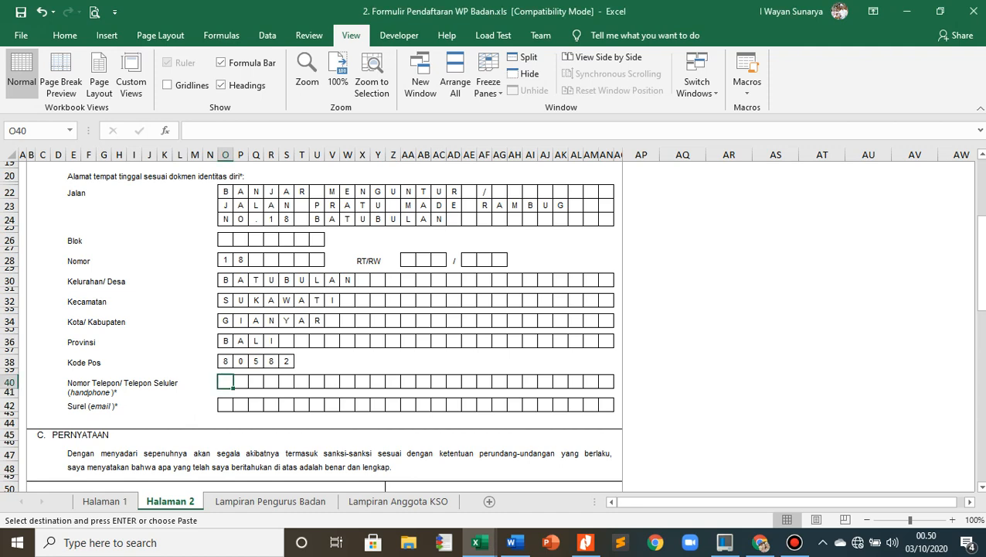
key("ctrl+v")
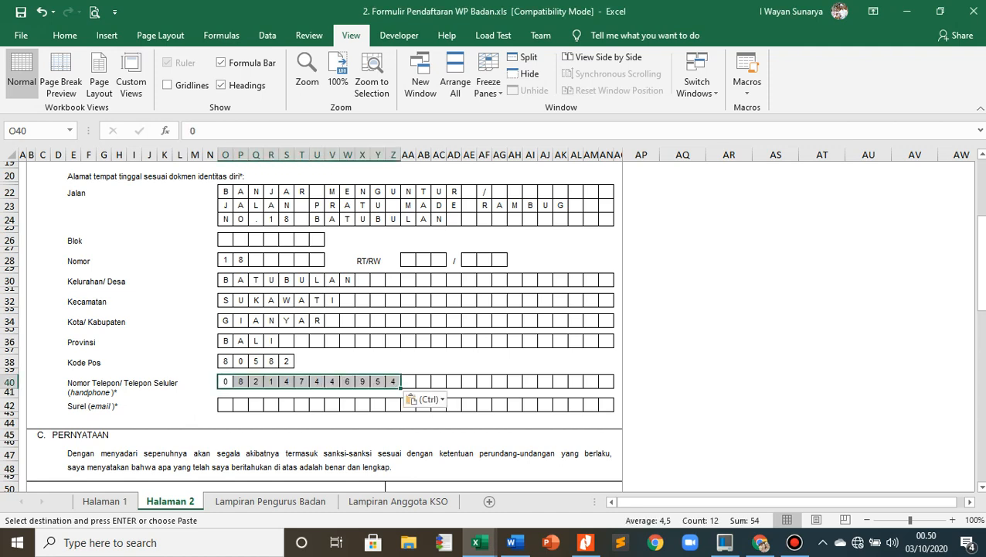
- Paste the copied e-mail address of the leader into the Surel row
key("alt+Tab")
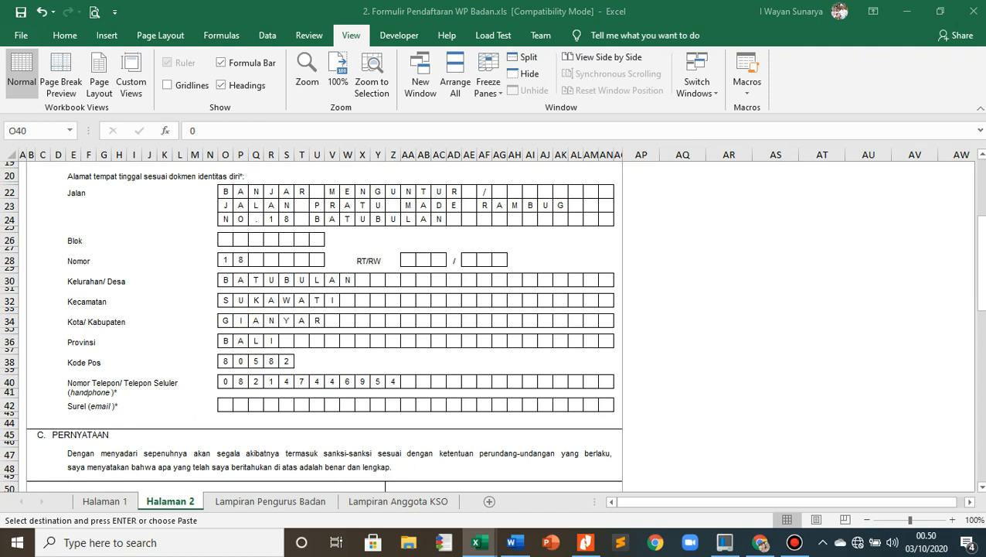
key("alt+Tab")
left_click(225, 404)
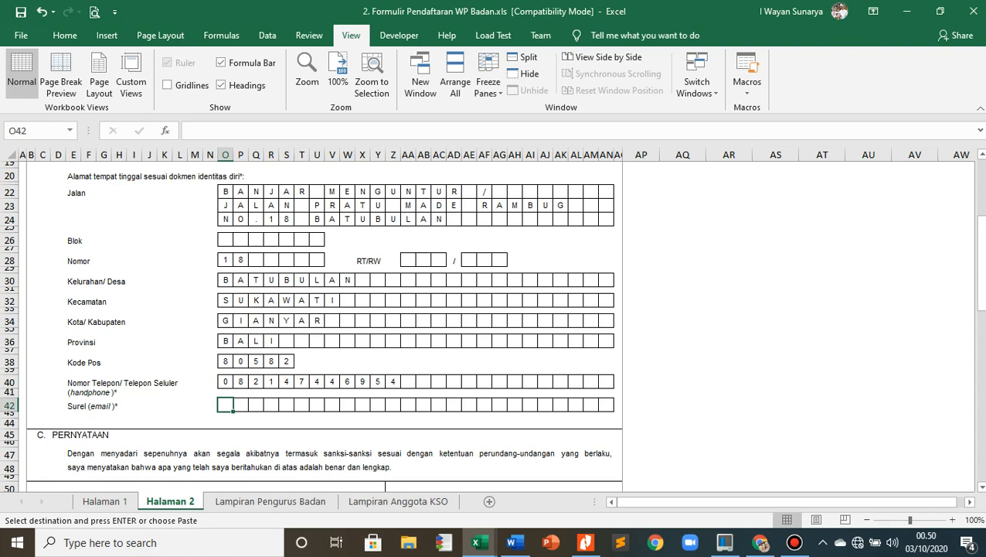
left_click(363, 361)
- Review the completed leader details on Halaman 2 and the Pernyataan and signature section below them
scroll(363, 361, "down", 5)
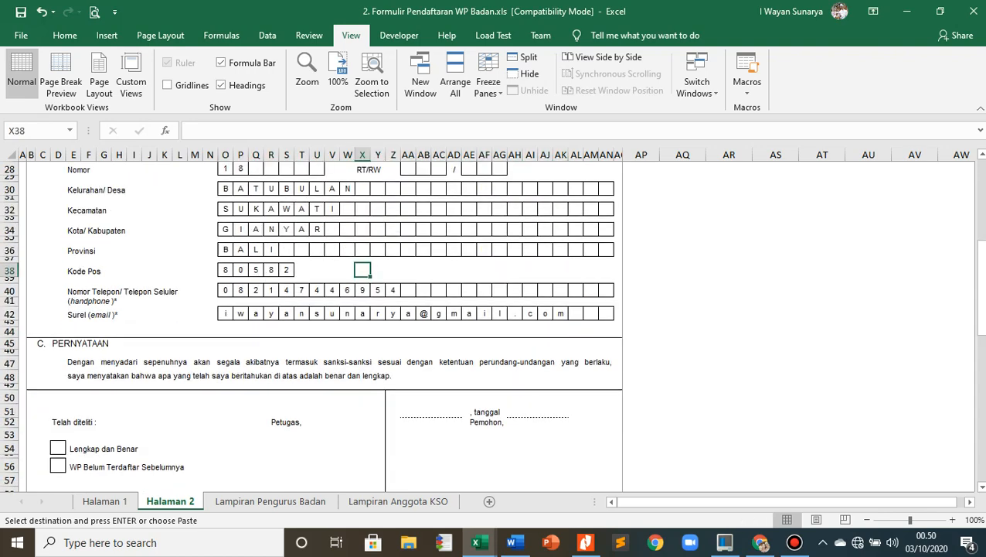
scroll(363, 361, "up", 4)
scroll(362, 361, "up", 7)
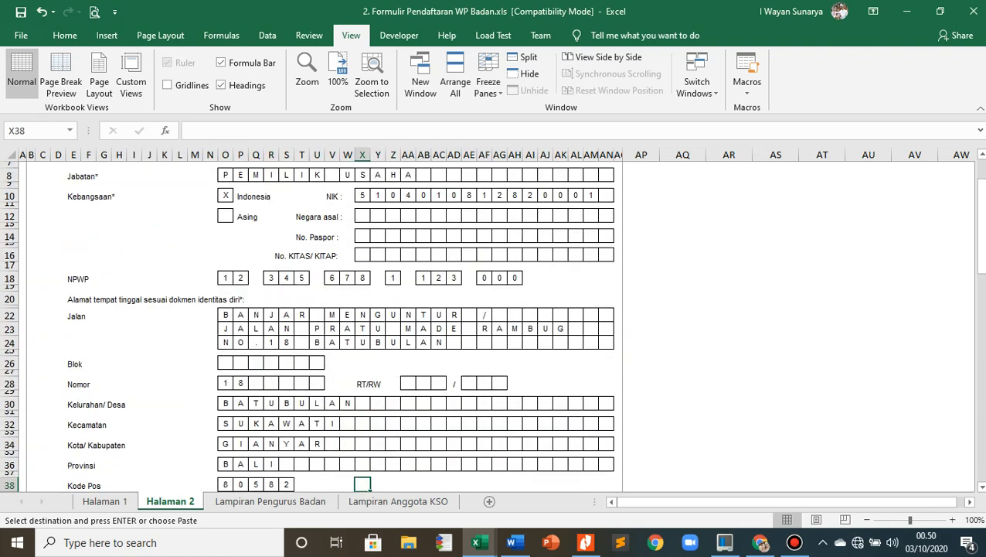
scroll(362, 361, "down", 8)
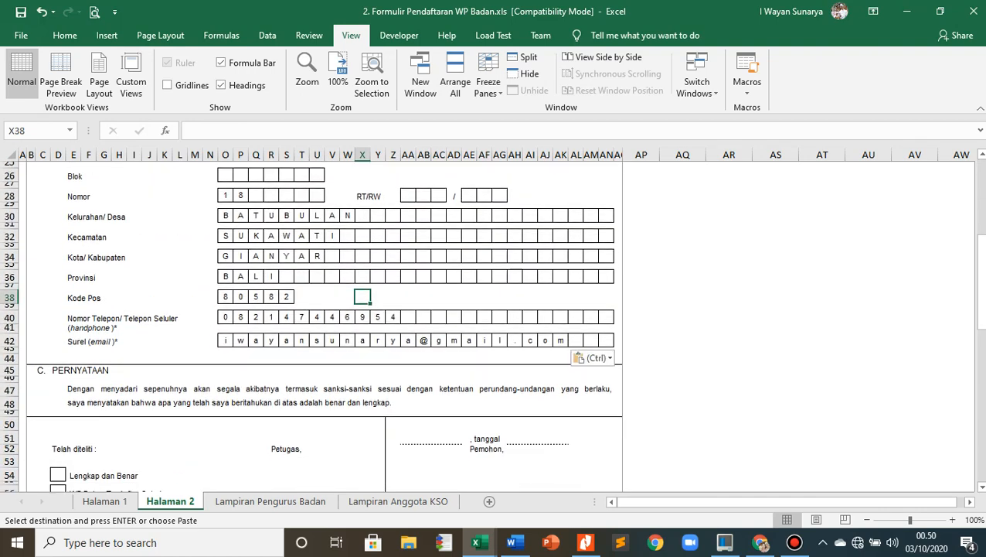
scroll(363, 361, "up", 8)
scroll(363, 361, "down", 11)
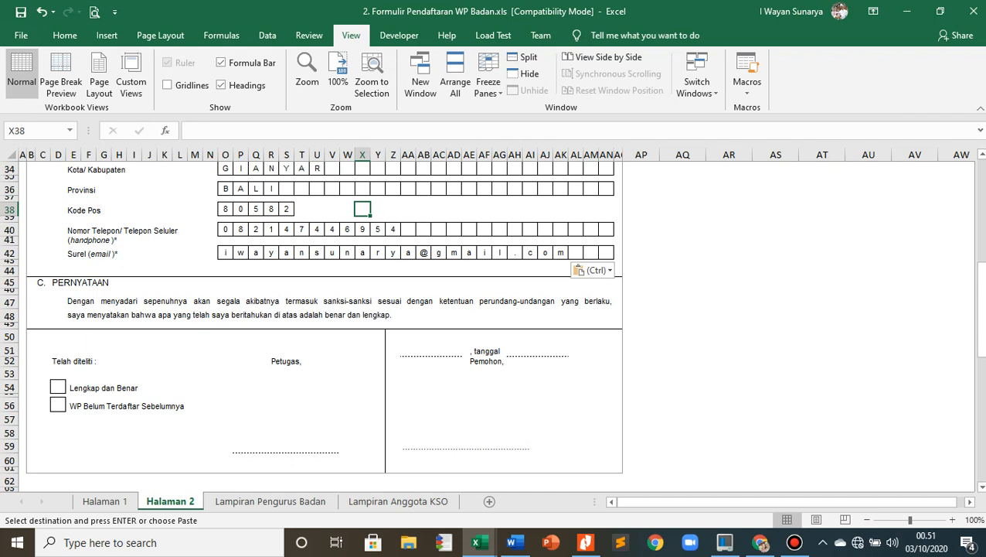
left_click(210, 336)
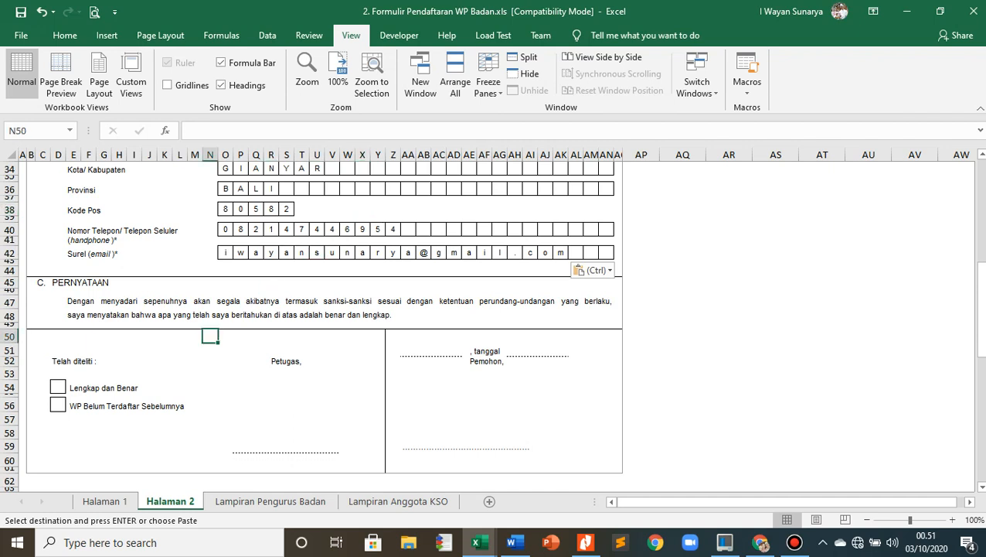
scroll(492, 324, "down", 1)
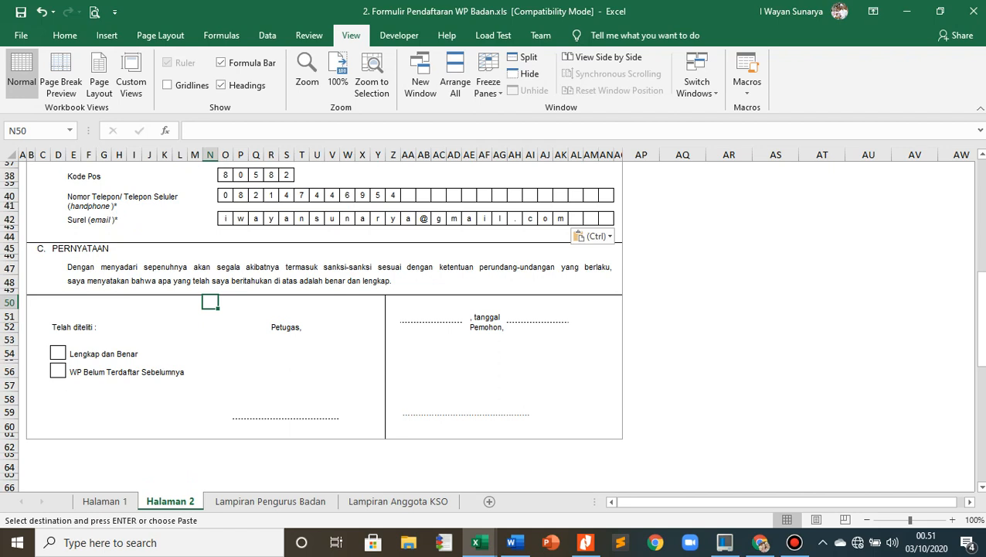
scroll(491, 324, "down", 1)
- Mark both the Lengkap dan Benar and WP Belum Terdaftar Sebelumnya boxes under Telah diteliti with an X
key("alt+Tab")
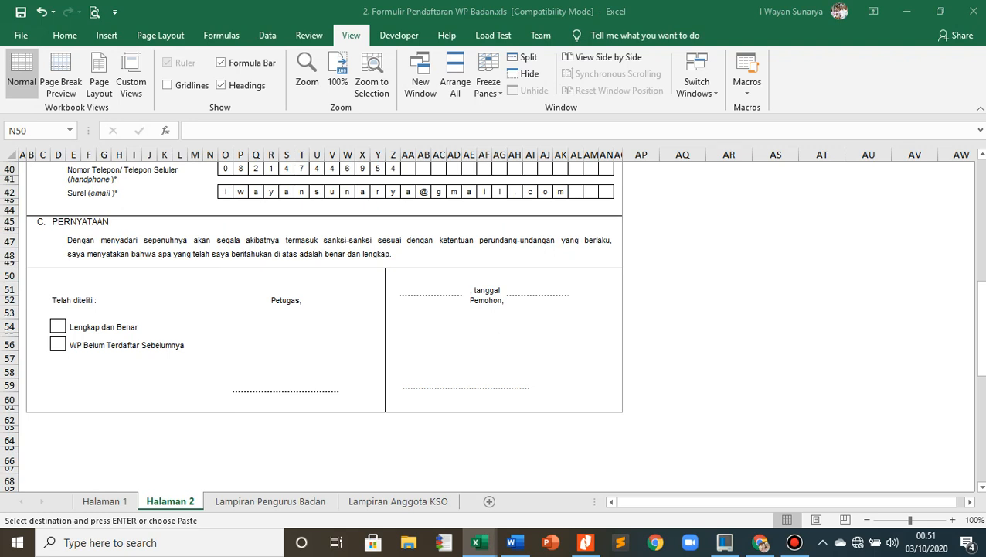
left_click(58, 326)
left_click(58, 326)
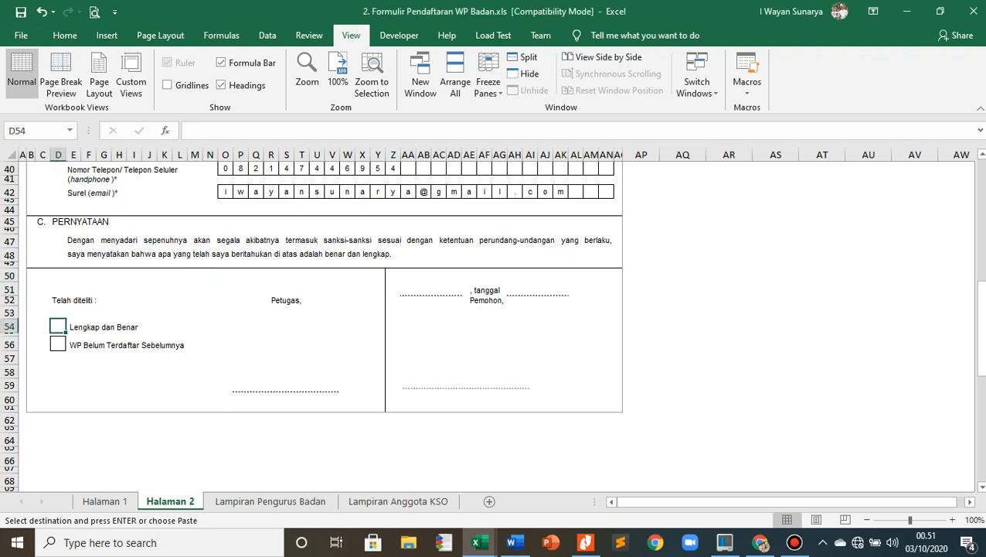
type("X")
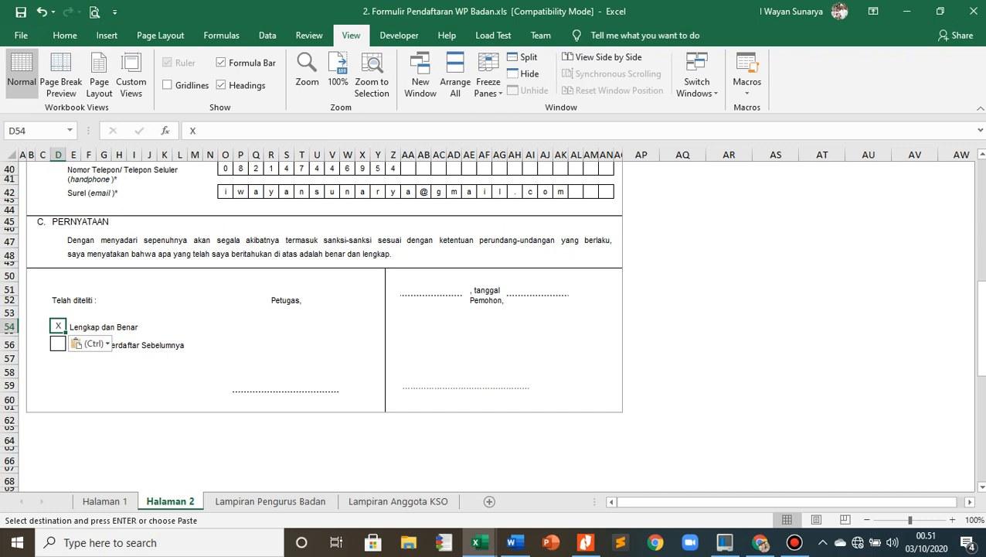
left_click(88, 385)
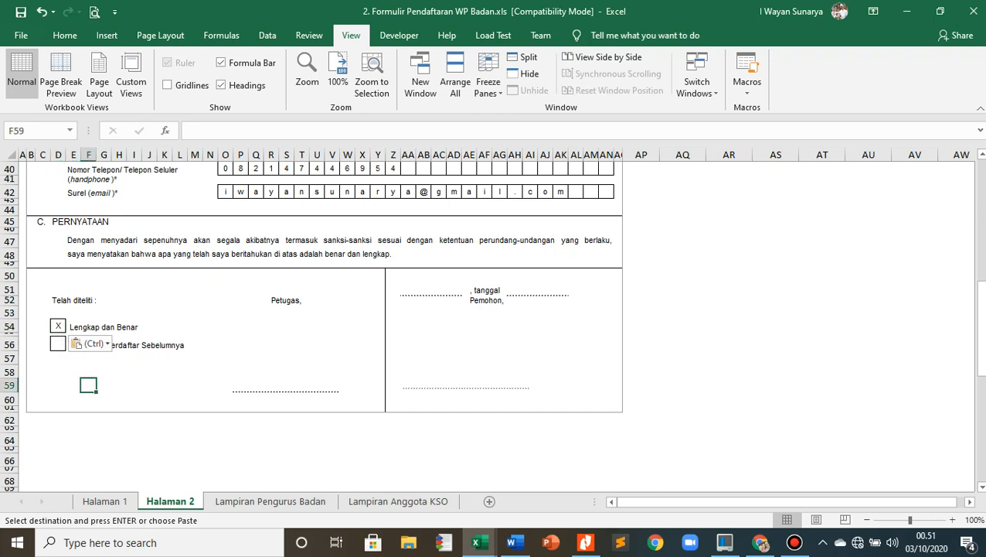
left_click(58, 334)
left_click(58, 326)
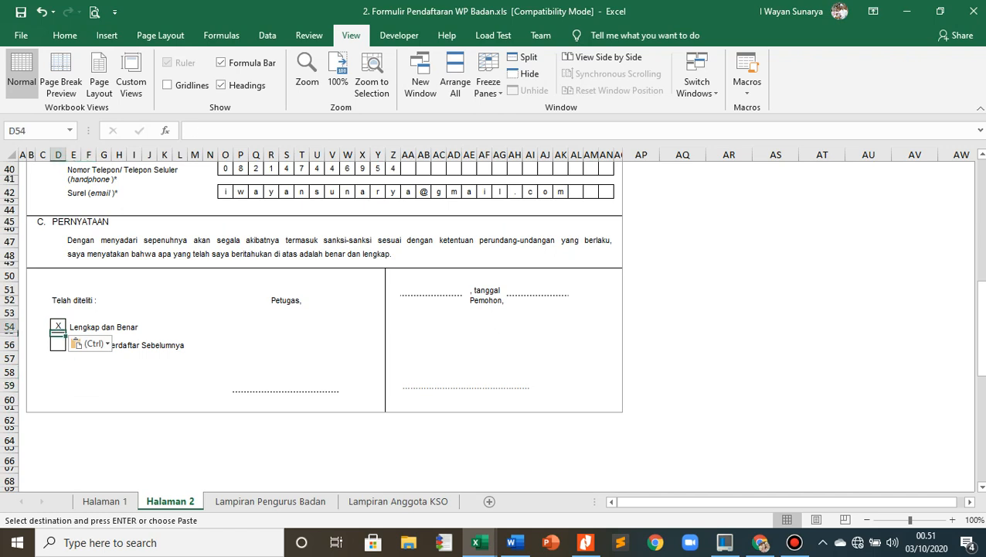
key("ctrl+c")
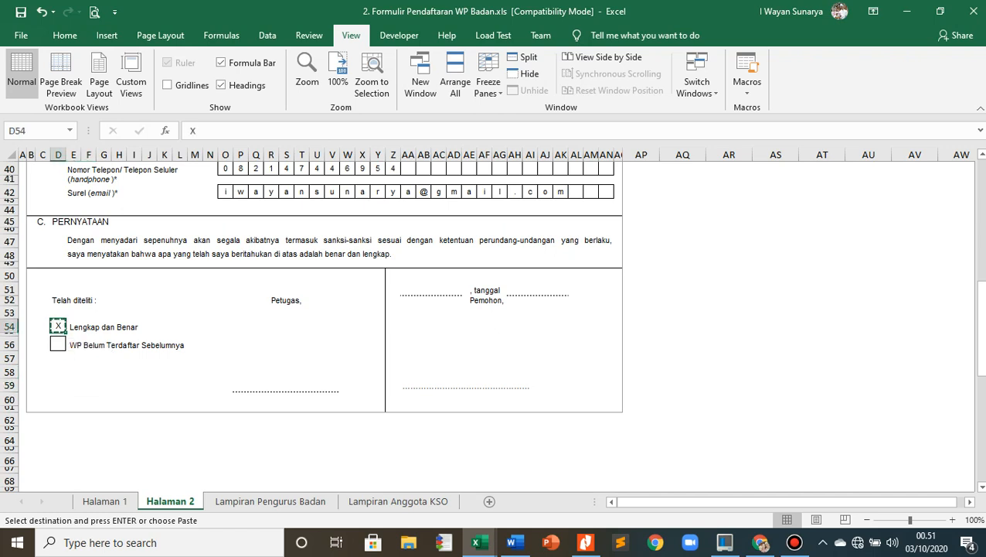
left_click(58, 344)
key("ctrl+v")
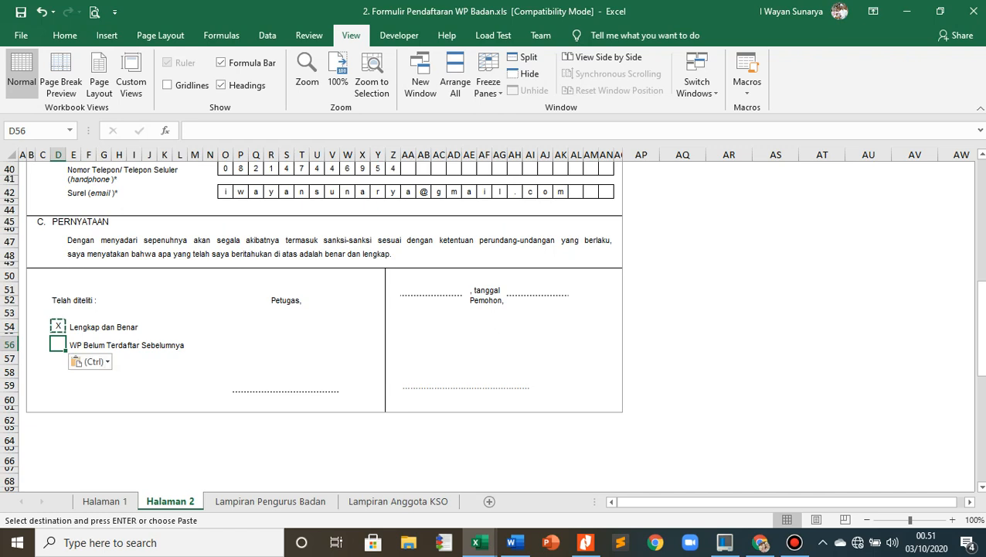
- Paste the copied officer's full name on the dotted signature line under Petugas
left_click(225, 385)
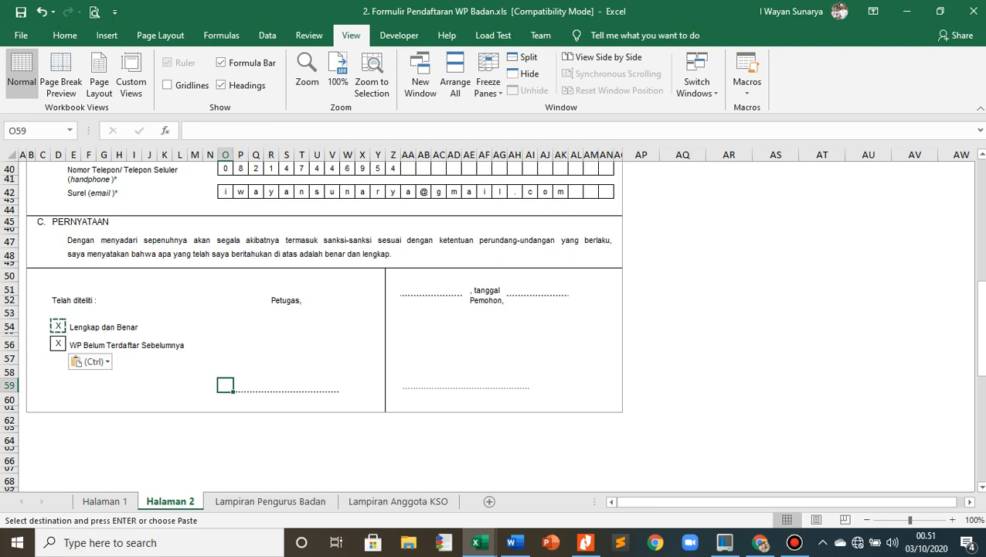
scroll(495, 325, "up", 2)
scroll(495, 324, "down", 1)
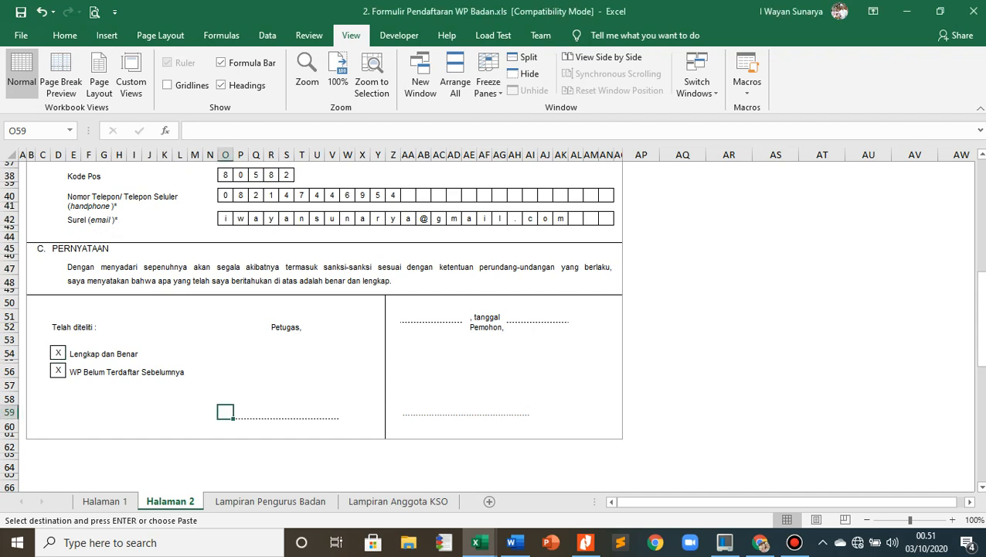
left_click(240, 412)
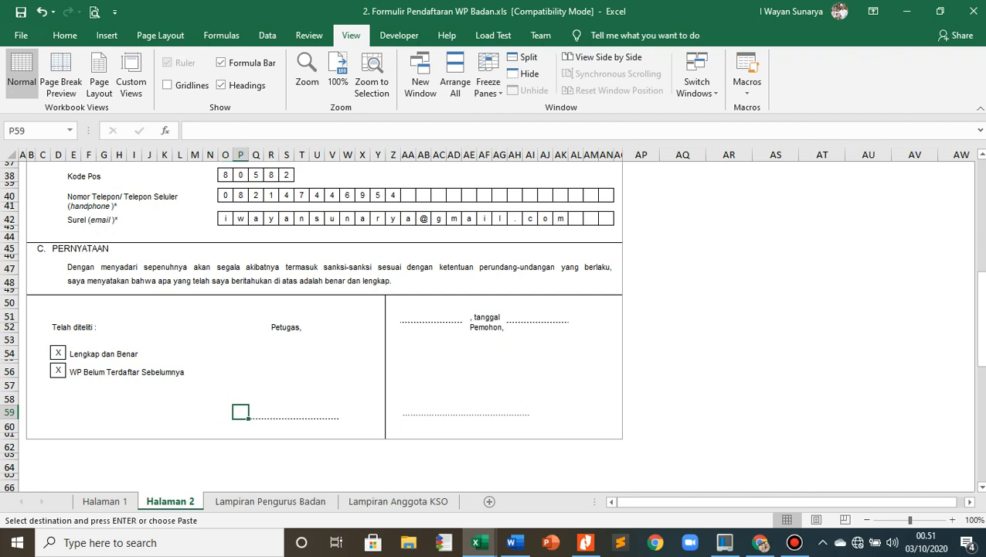
key("ctrl+v")
left_click(255, 384)
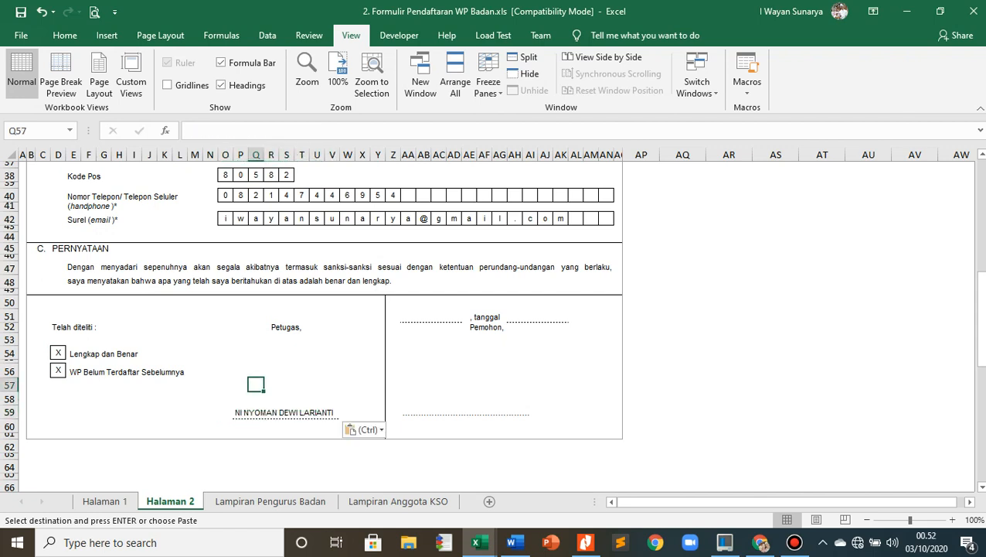
- Paste DENPASAR as the signing place and 03 OKTOBER 2020 as the date above Pemohon
key("alt+Tab")
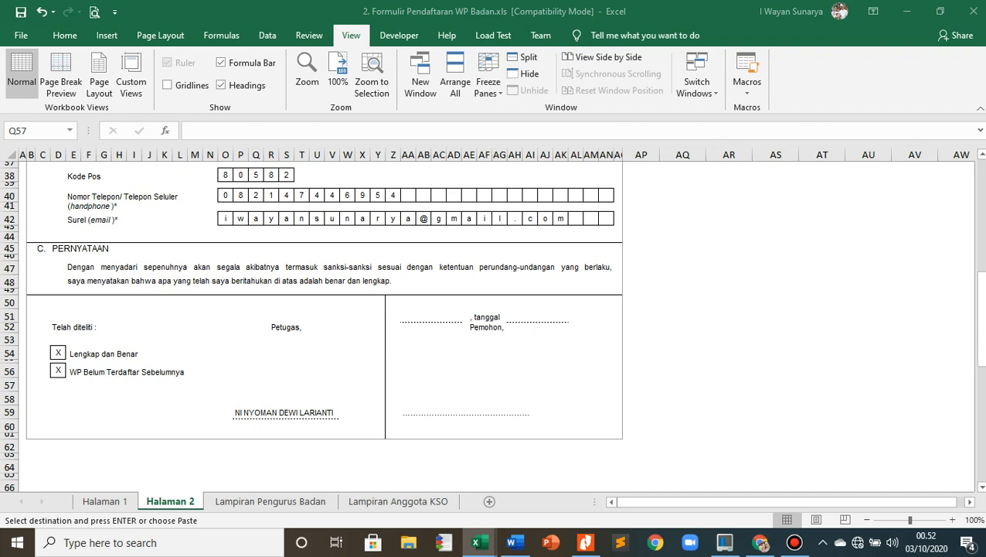
key("alt+Tab")
left_click(408, 315)
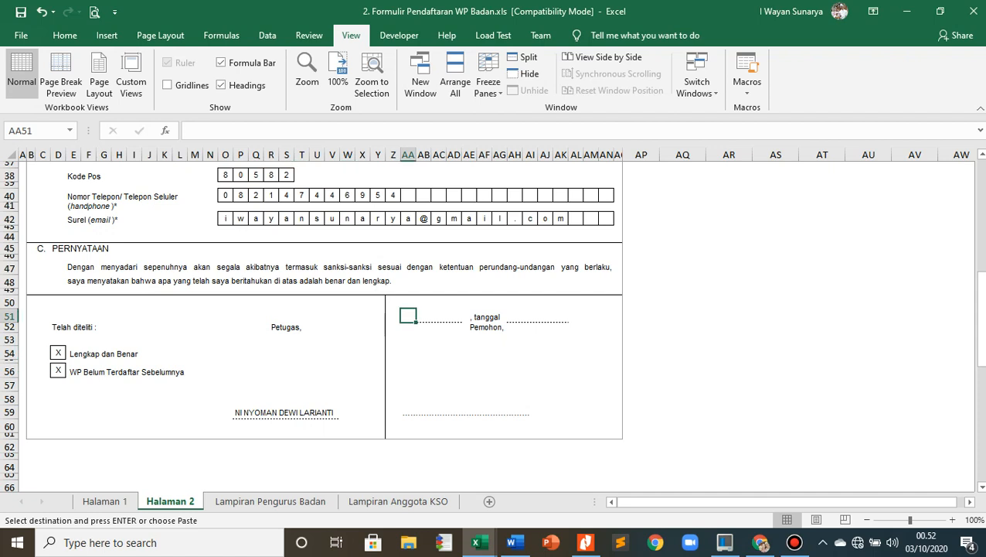
key("ctrl+v")
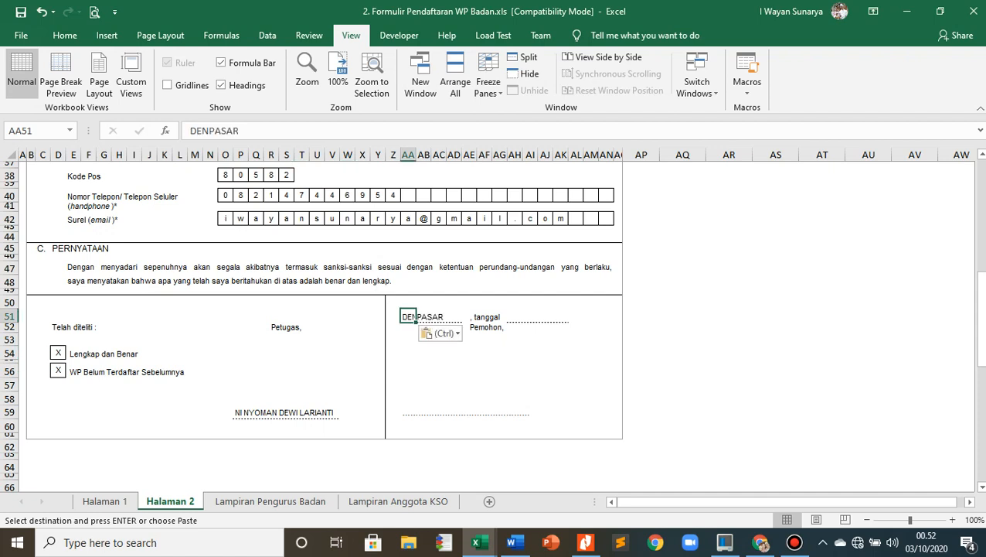
key("alt+Tab")
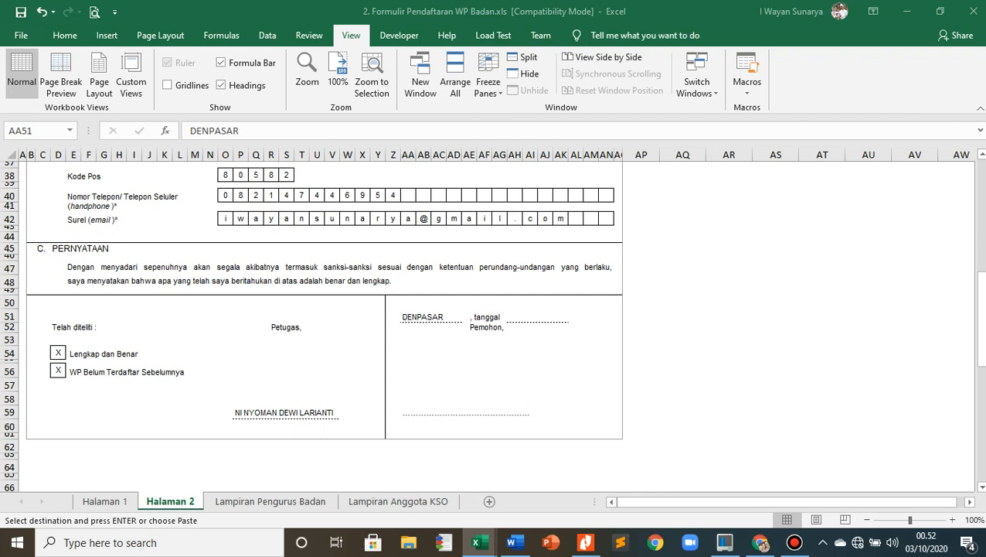
key("alt+Tab")
left_click(514, 316)
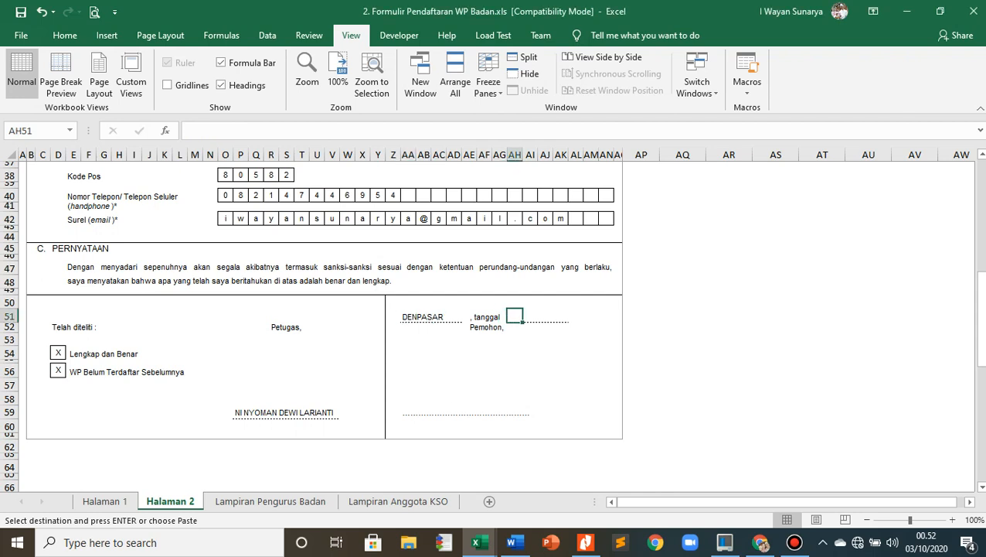
key("ctrl+v")
- Replace the dotted signature line under Pemohon with the copied full name and titles of the applicant
key("alt+Tab")
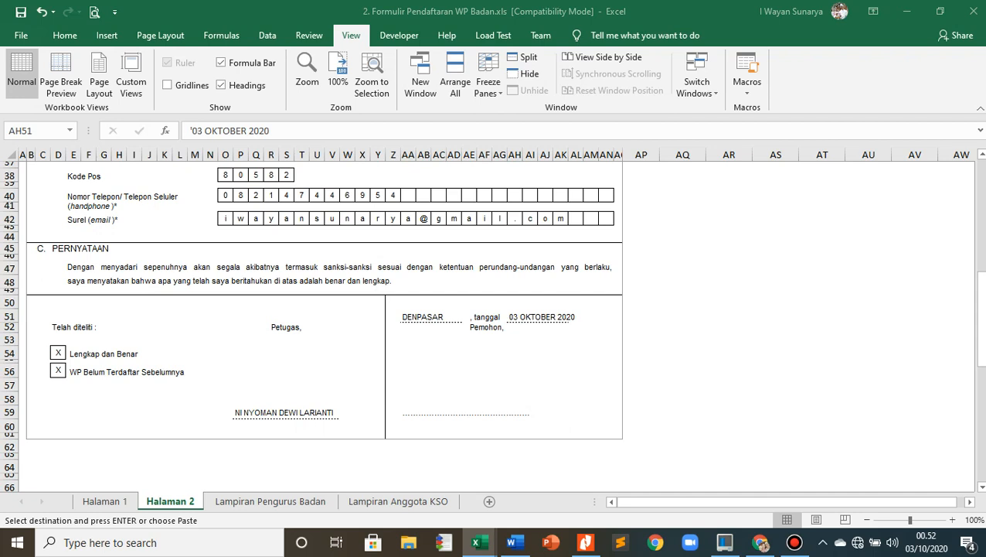
key("alt+Tab")
left_click(491, 412)
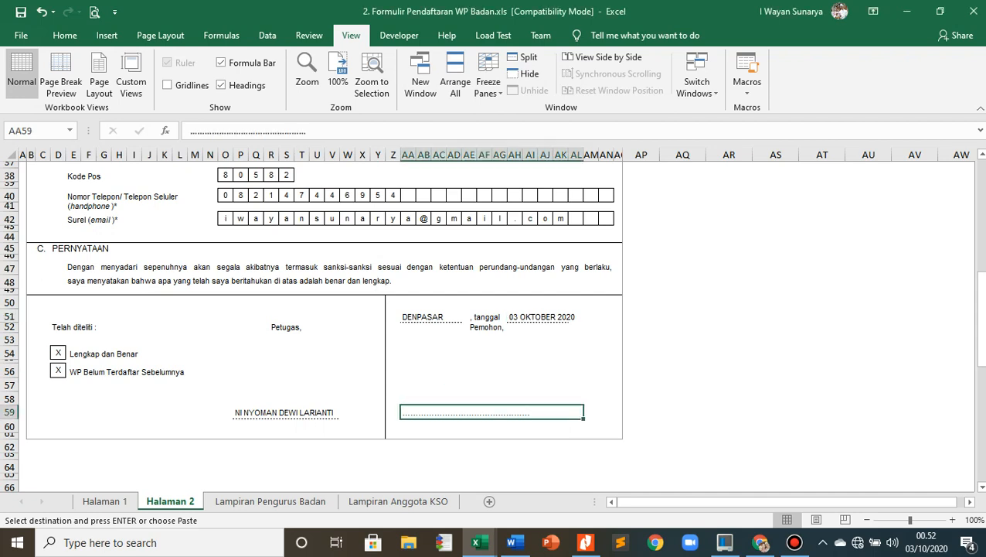
left_click(729, 371)
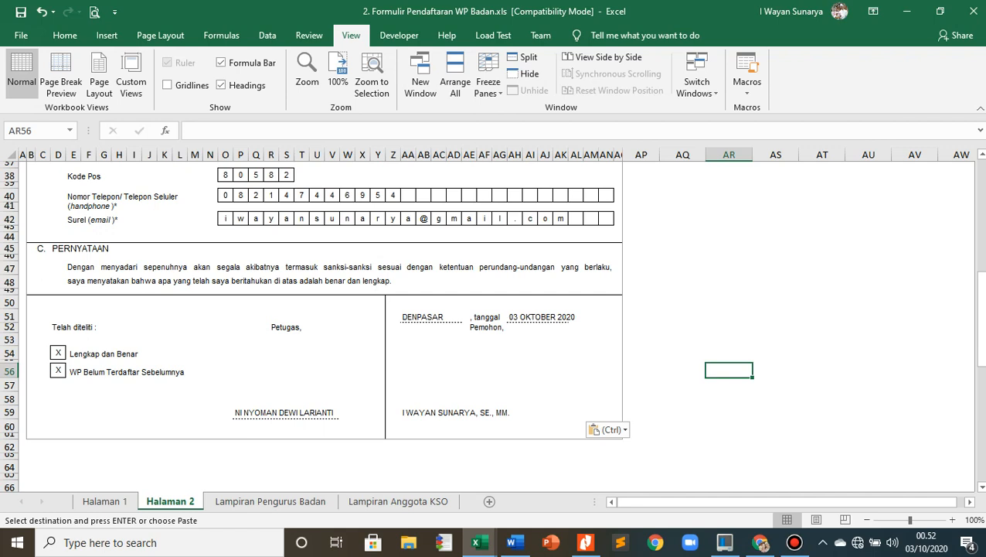
left_click(729, 317)
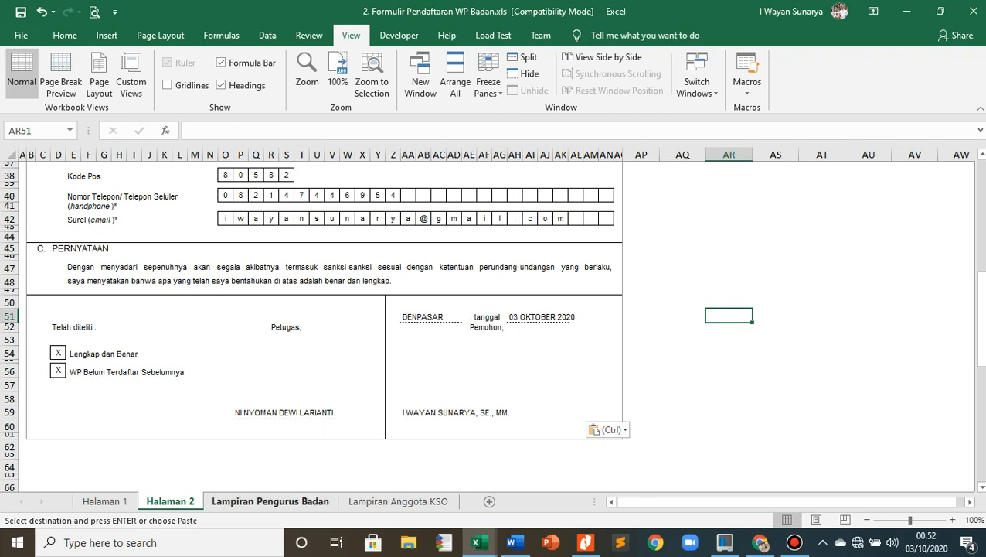
- On the Lampiran Pengurus Badan sheet, paste the copied full name of the first board member into the Nama boxes
left_click(270, 501)
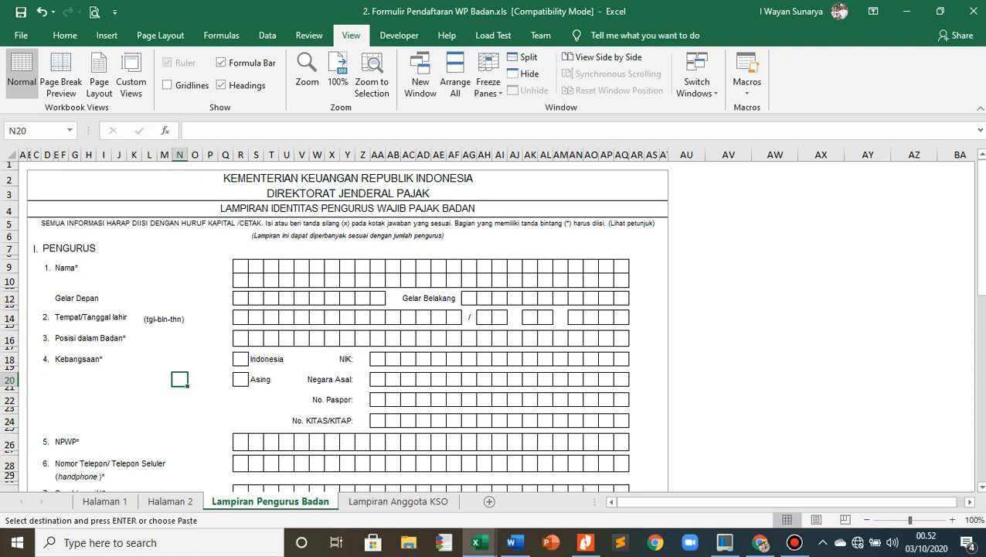
key("alt+Tab")
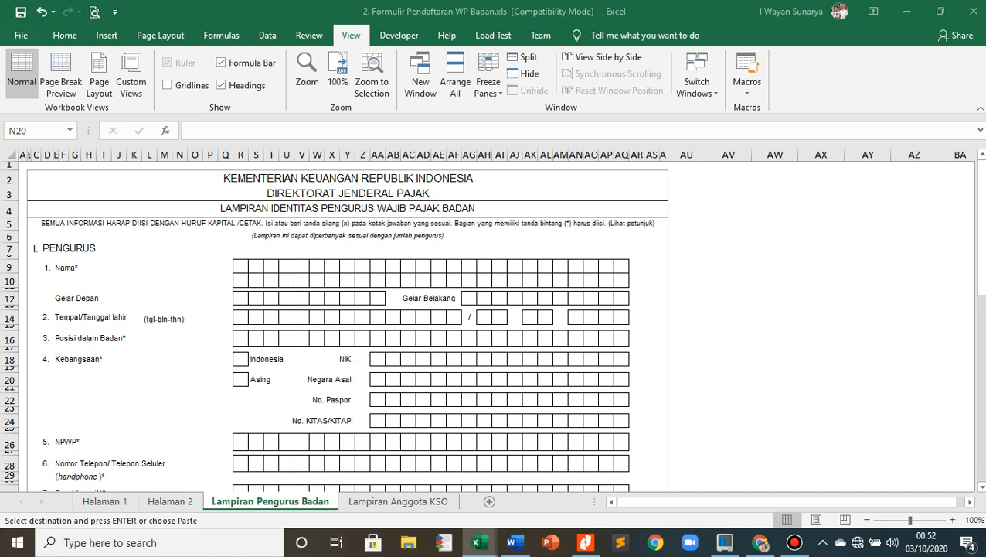
key("alt+Tab")
left_click(240, 266)
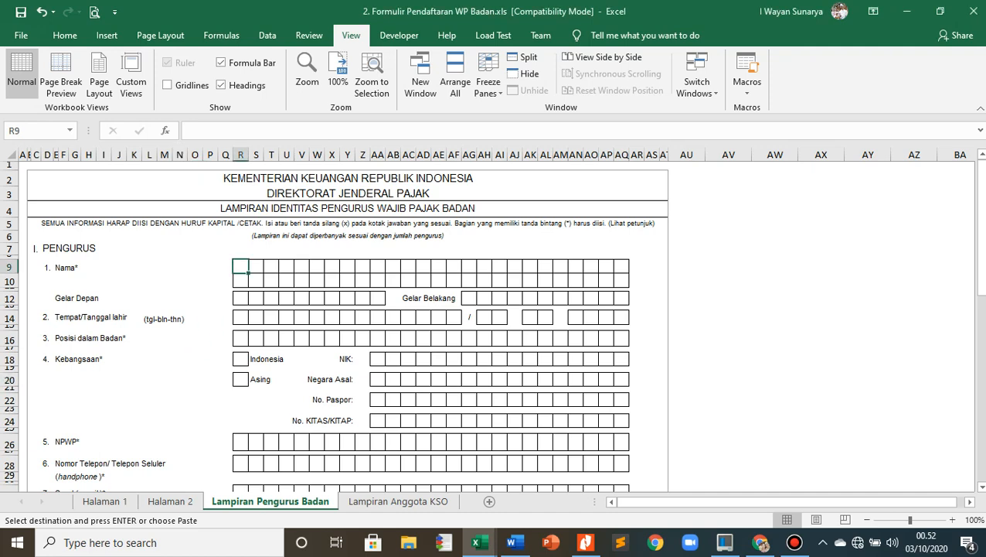
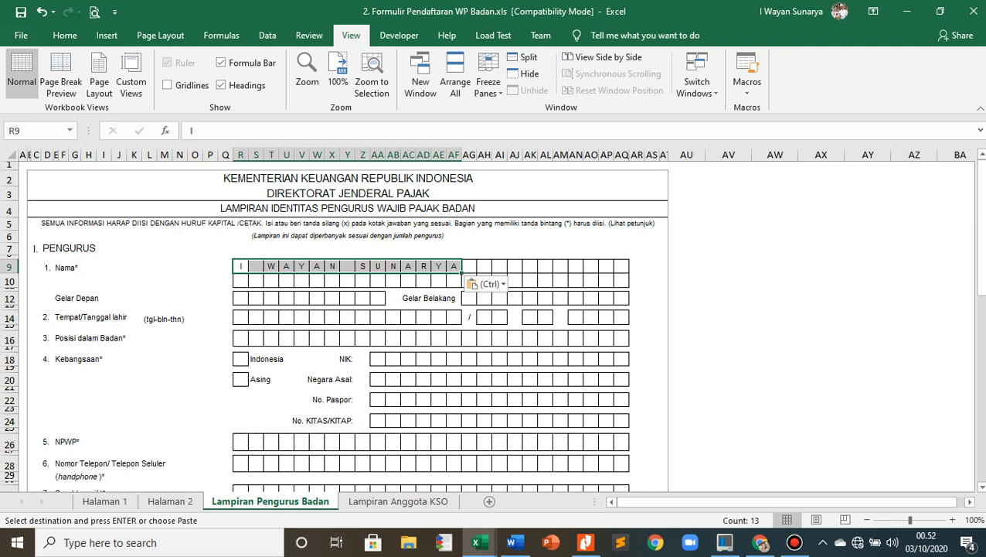
- Copy the title suffix SE.,MM. from the source window and paste it into Gelar Belakang for the first board member
key("alt+Tab")
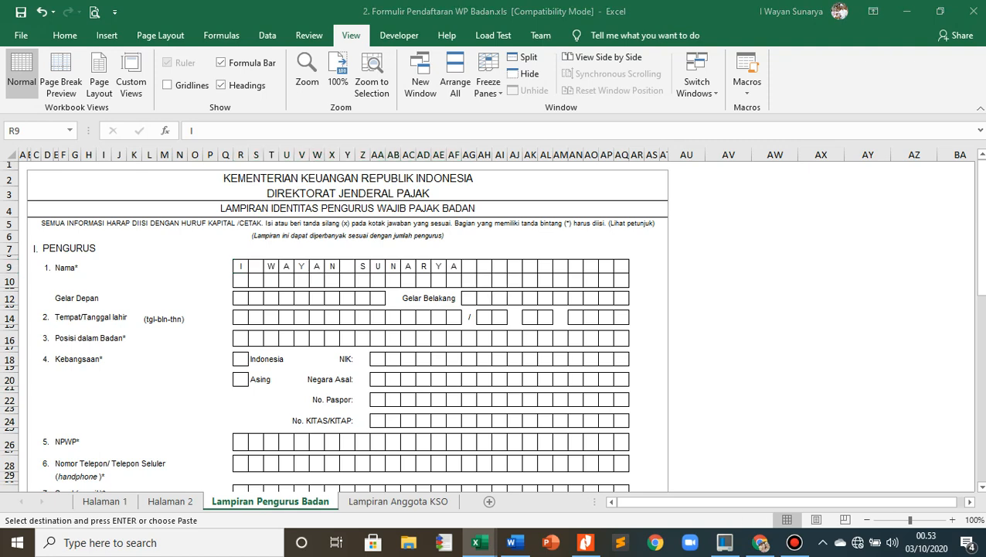
key("alt+Tab")
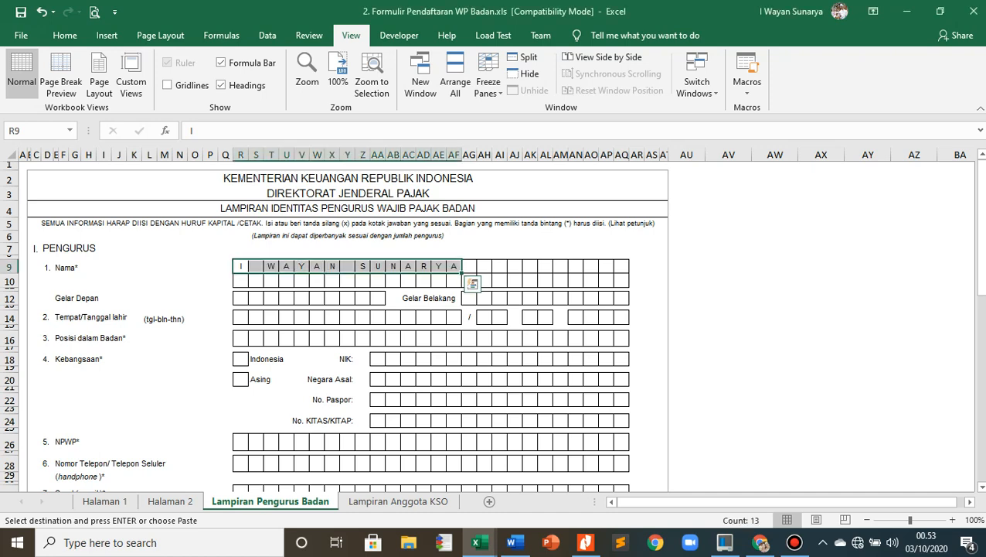
left_click(469, 299)
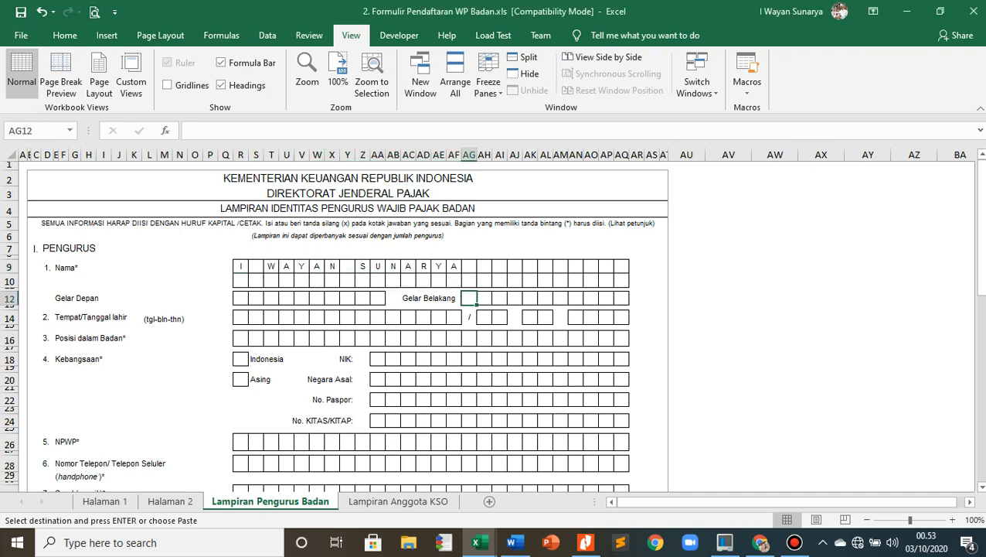
type("S\tE\t.\t,\tM\tM\t.")
- Paste GIANYAR as the birthplace in the Tempat/Tanggal lahir row of the first board member
left_click(363, 317)
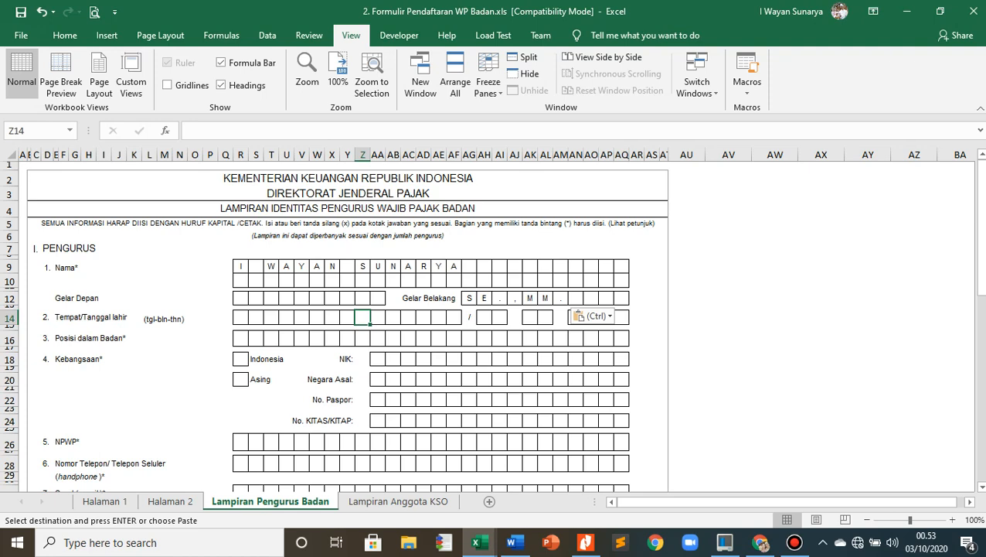
key("alt+Tab")
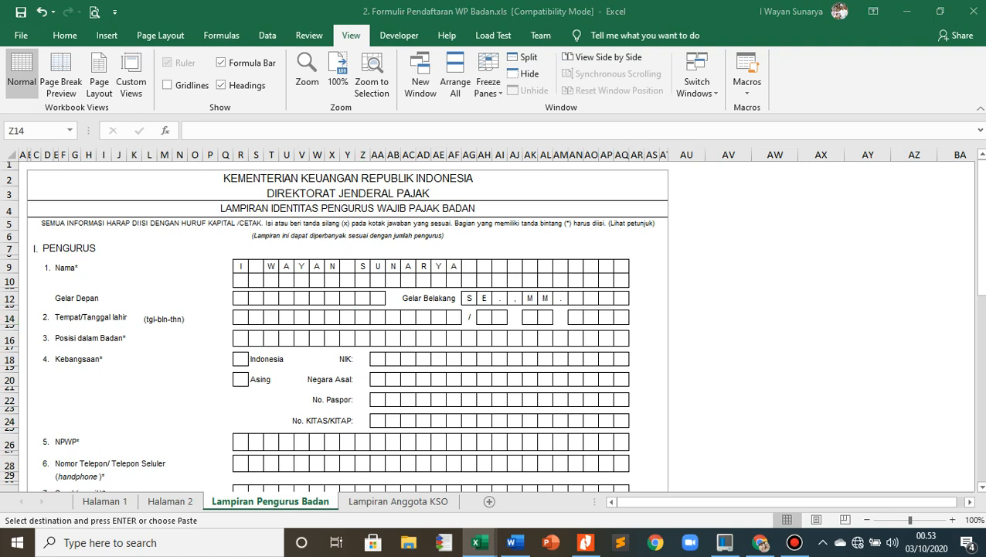
left_click(256, 317)
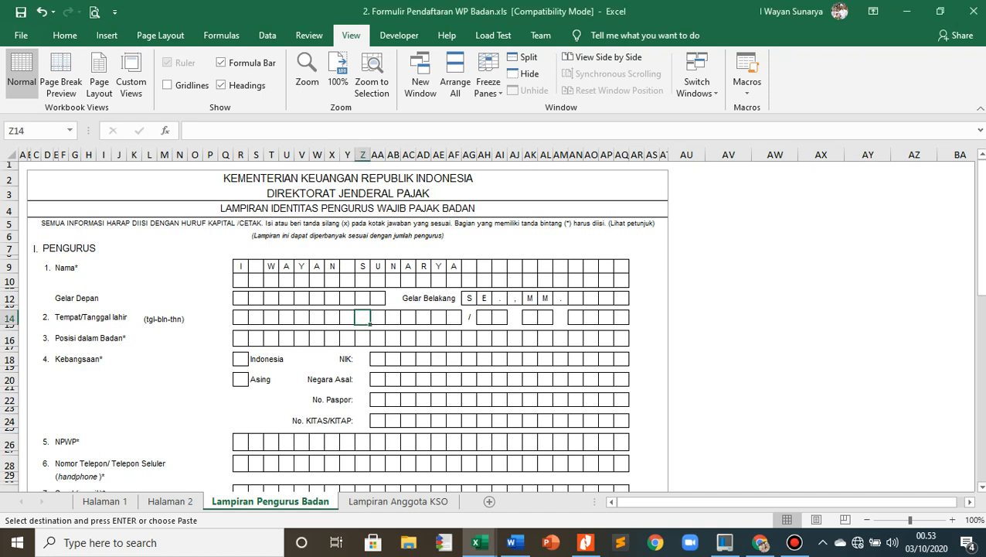
left_click(241, 317)
type("G\tI\tA\tN\tY\tA\tR")
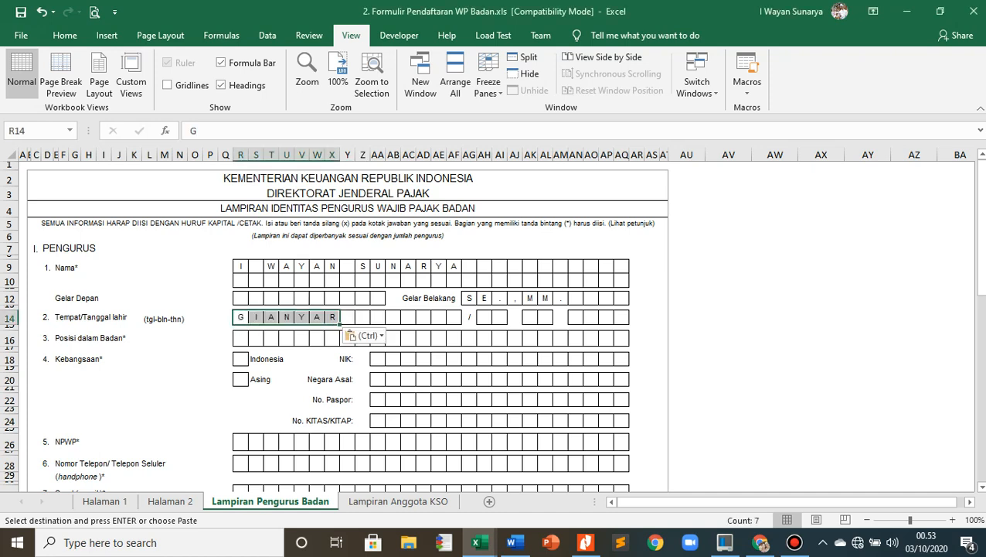
- Paste the copied date of birth into the day, month and year boxes beside the birthplace
key("alt+Tab")
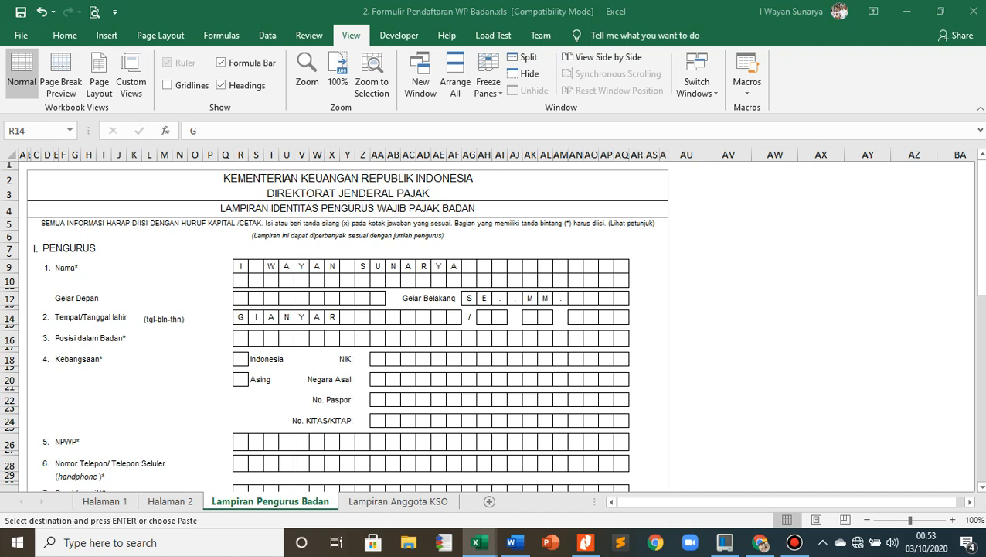
key("alt+Tab")
left_click(484, 317)
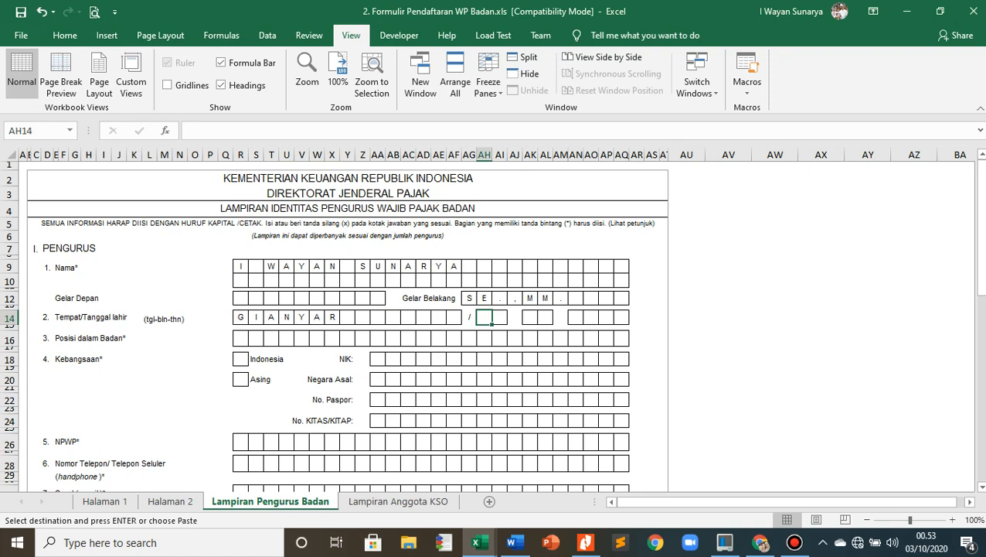
left_click(470, 359)
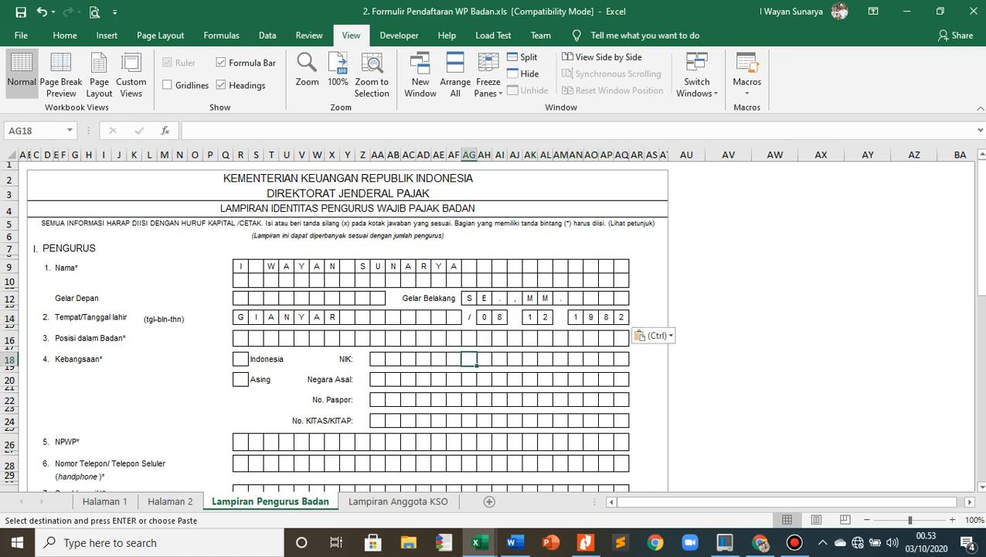
- Copy PEMILIK USAHA and paste it into Posisi dalam Badan for the first board member
key("alt+Tab")
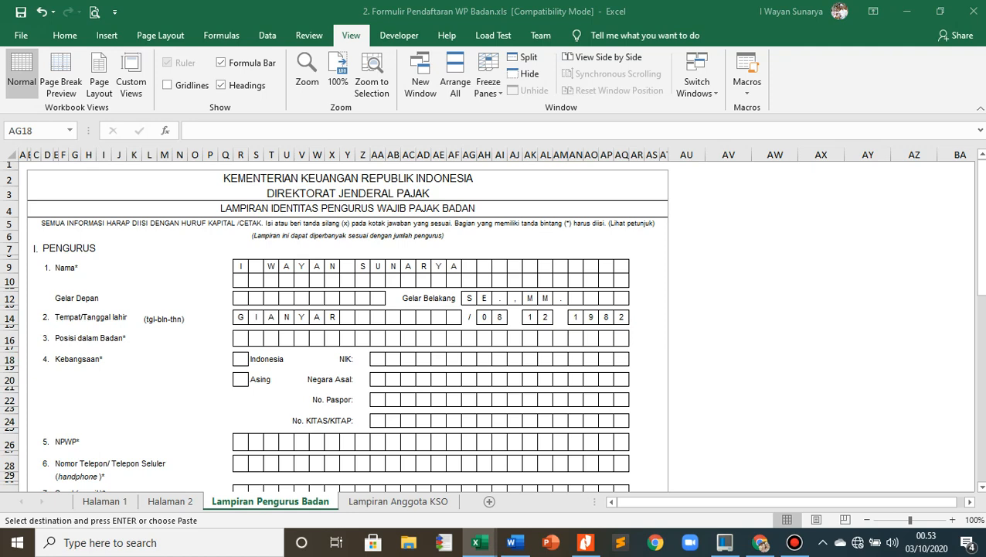
key("ctrl+c")
left_click(240, 338)
key("ctrl+v")
key("ctrl")
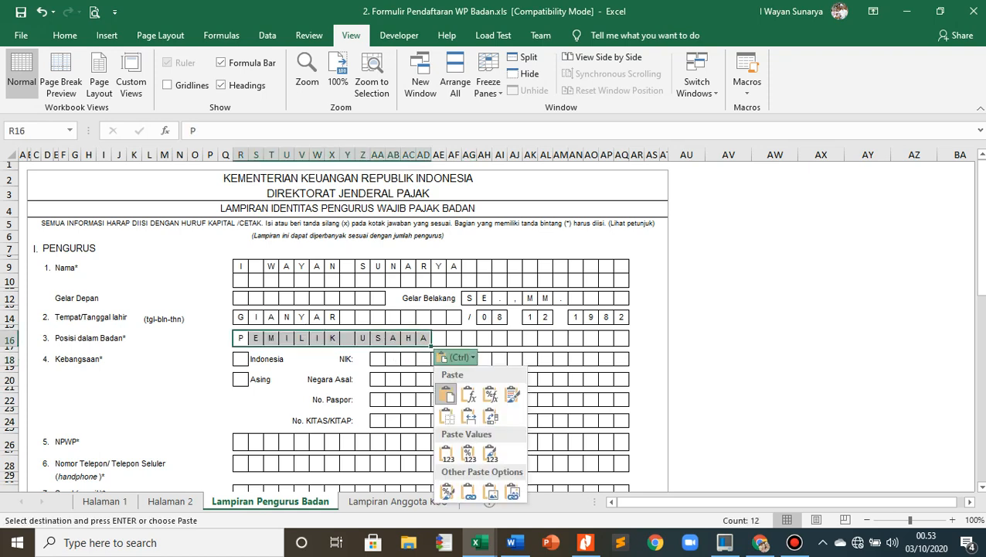
key("ctrl")
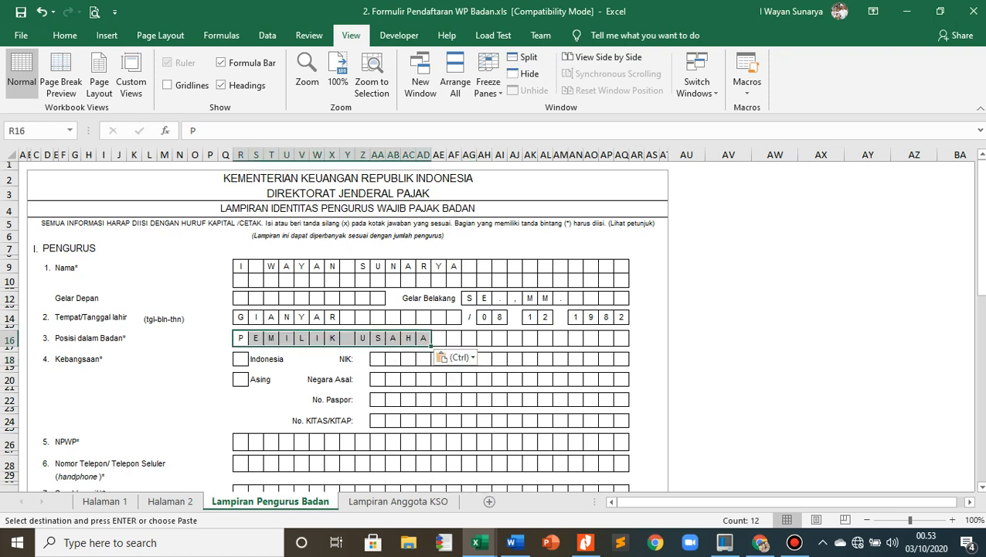
- Mark Indonesia with an X under Kebangsaan and paste the copied national identity number into the NIK boxes
key("alt+Tab")
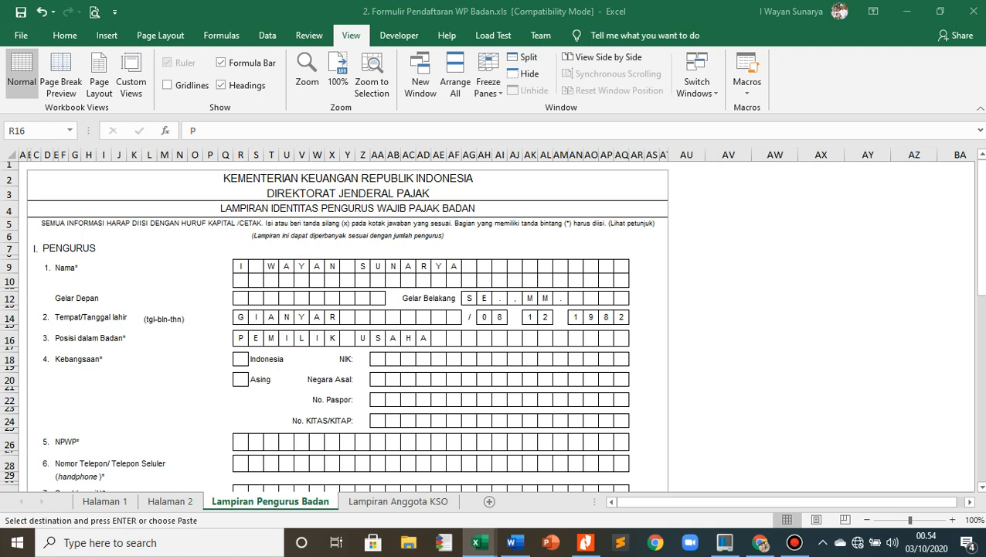
left_click(240, 359)
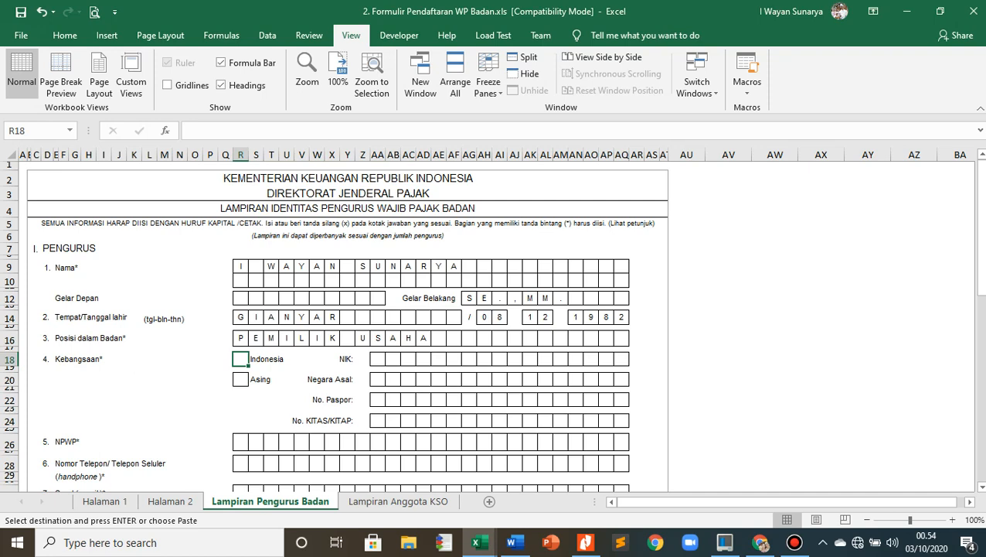
key("ctrl+v")
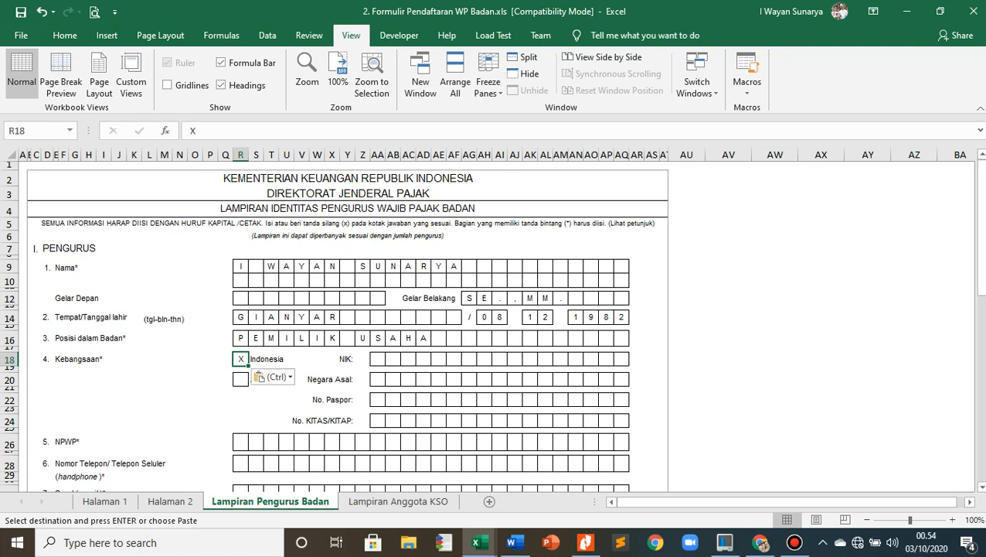
key("Escape")
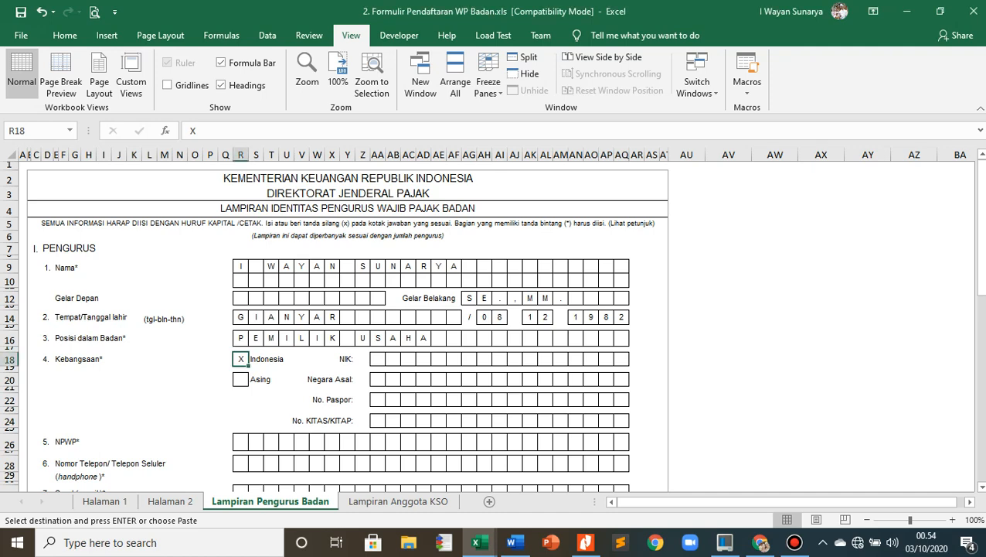
left_click(377, 358)
key("ctrl+v")
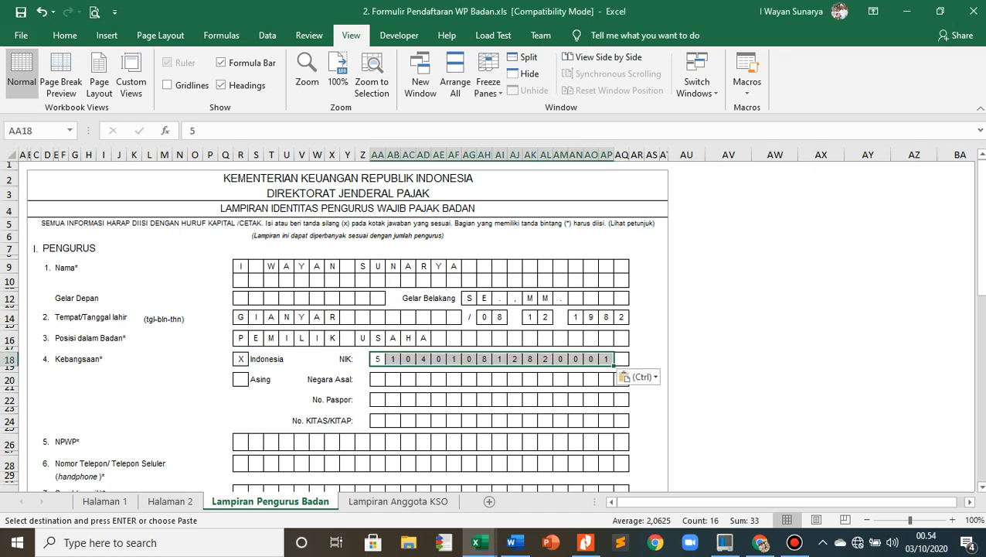
- Paste the copied taxpayer number into the NPWP boxes of the first board member
key("alt+Tab")
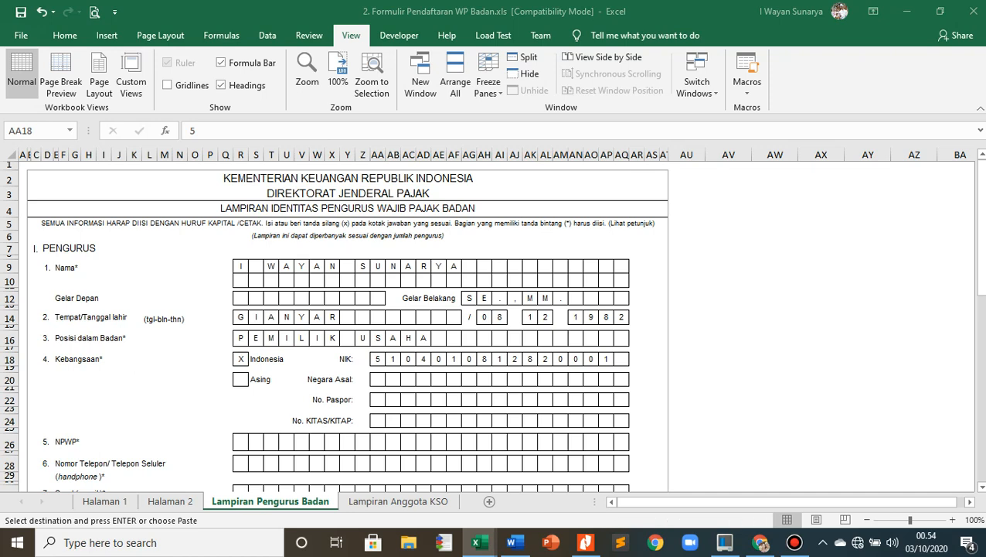
key("alt+Tab")
scroll(492, 325, "down", 2)
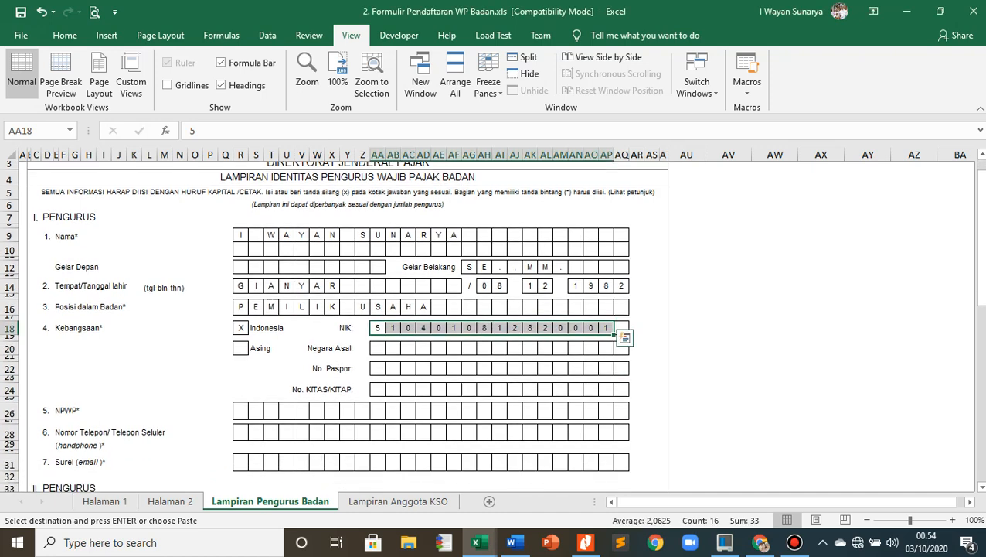
left_click(242, 361)
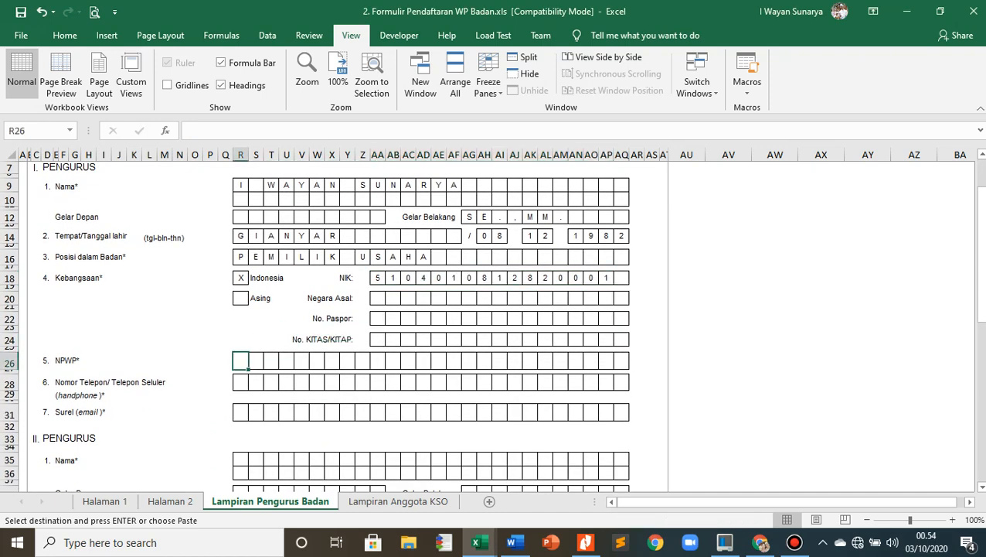
key("ctrl+v")
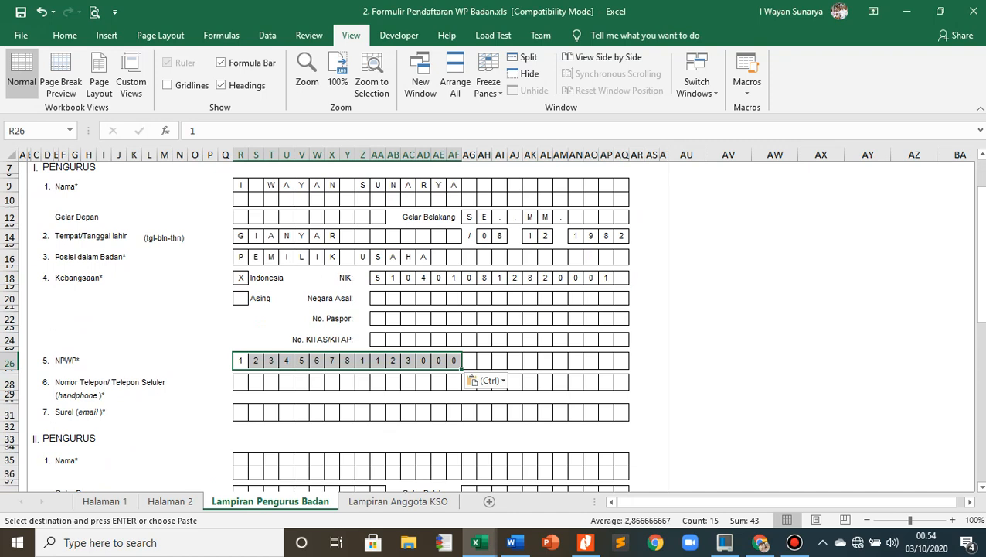
- Paste the copied mobile phone number and email address into the Nomor Telepon and Surel rows of the first board member
key("alt+Tab")
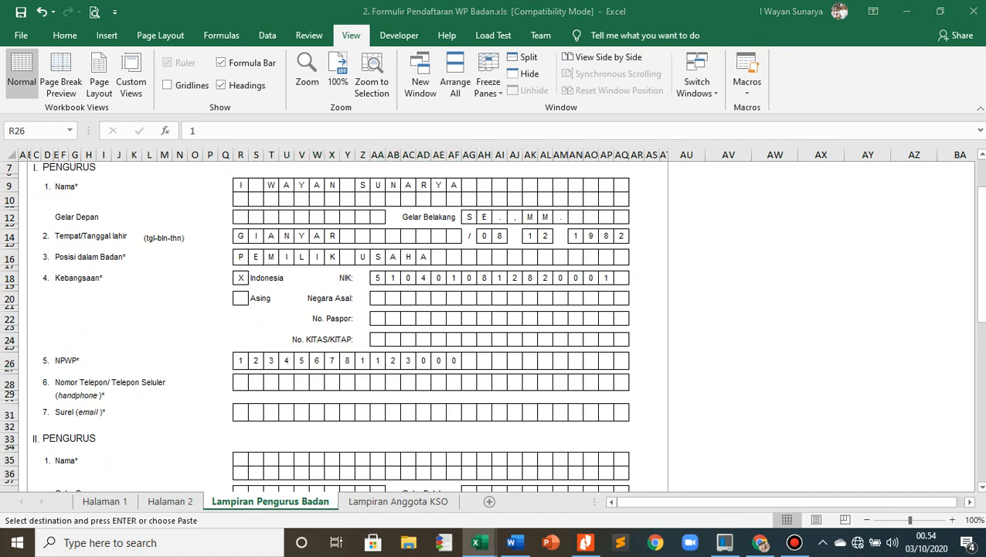
left_click(241, 383)
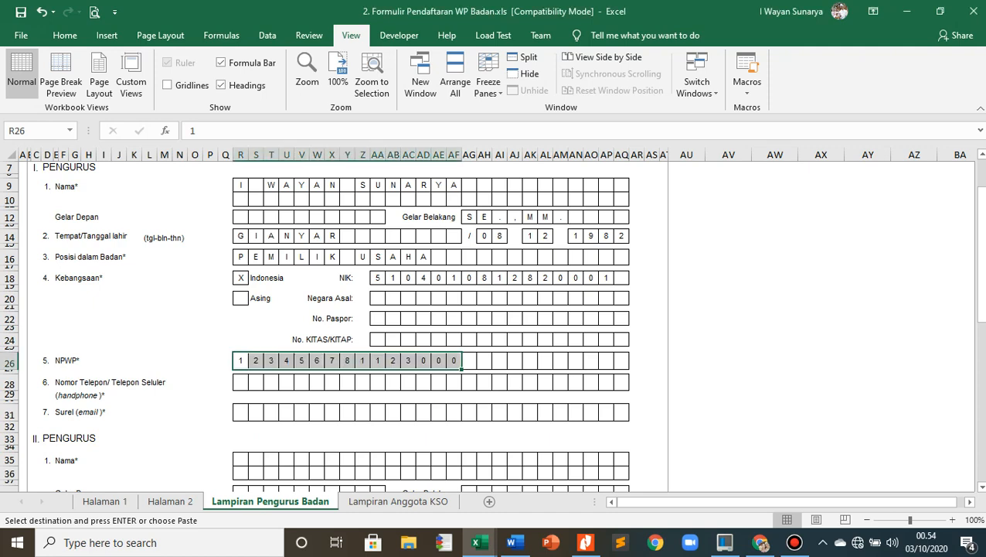
key("ctrl+v")
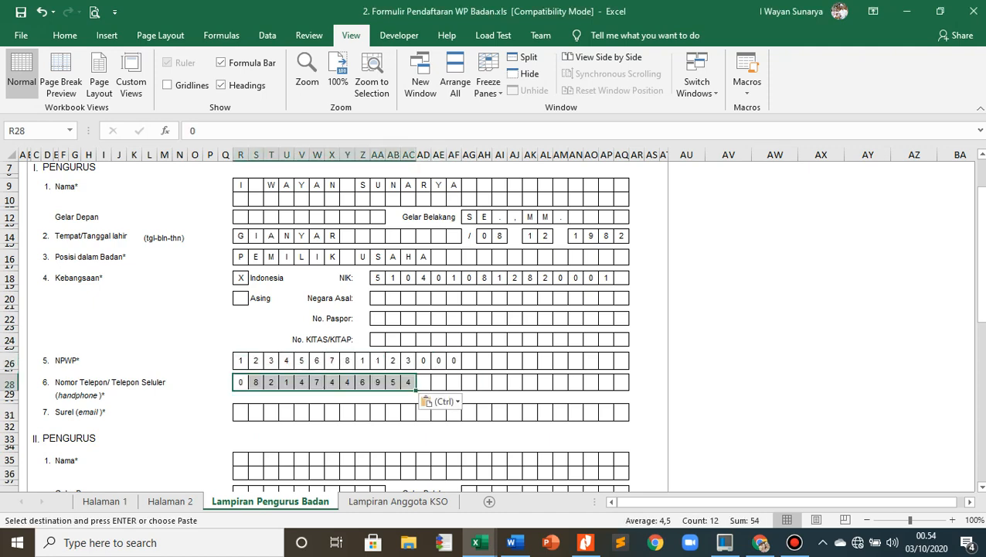
key("alt+Tab")
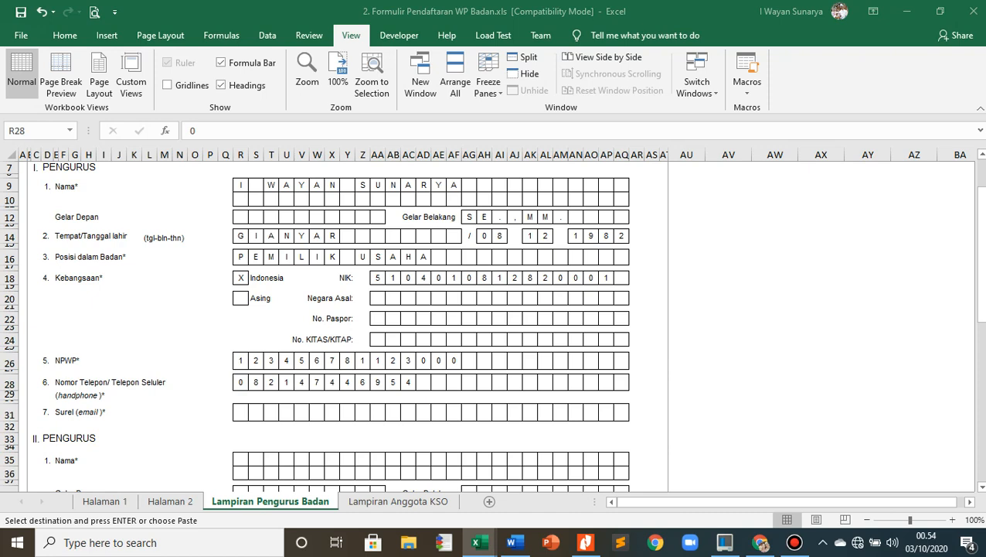
left_click(240, 412)
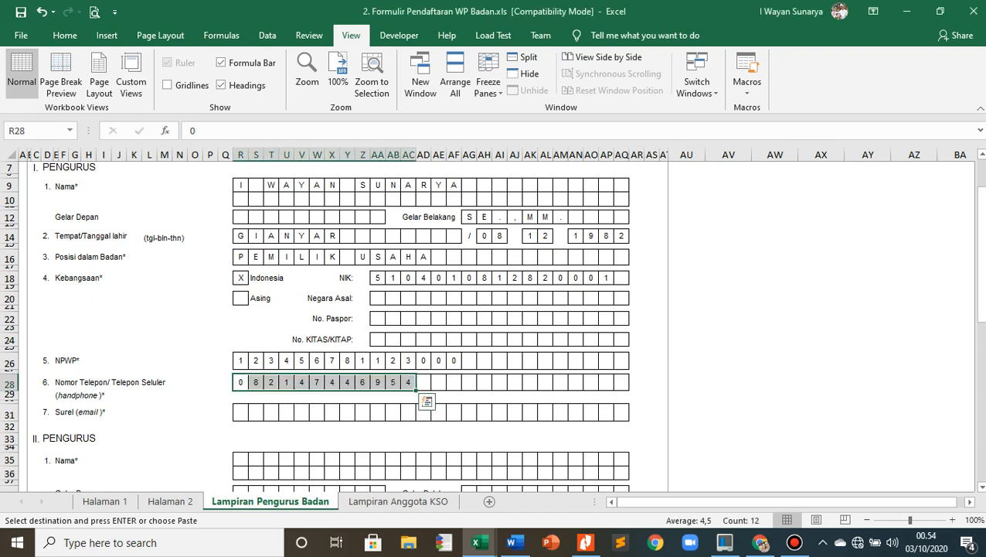
key("ctrl+v")
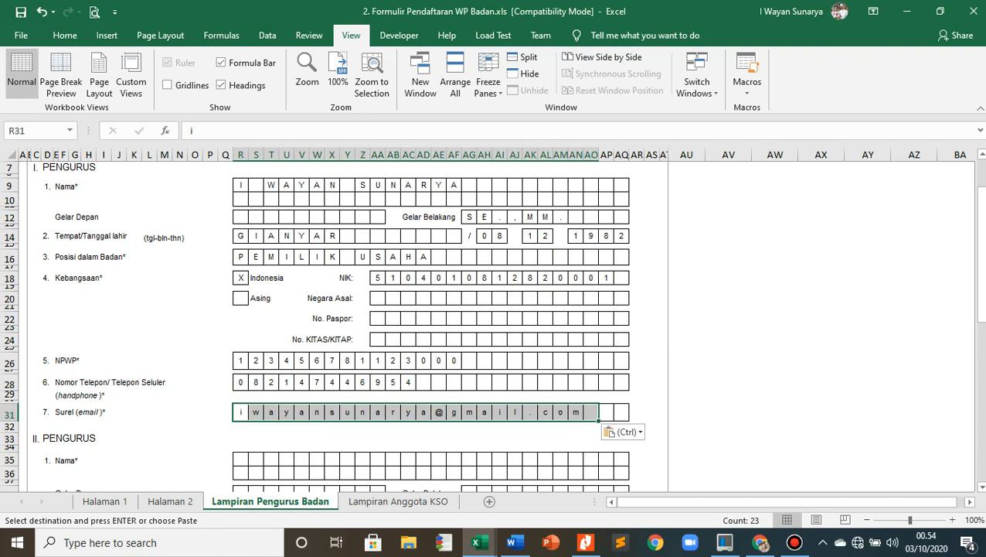
scroll(495, 324, "down", 3)
key("alt+Tab")
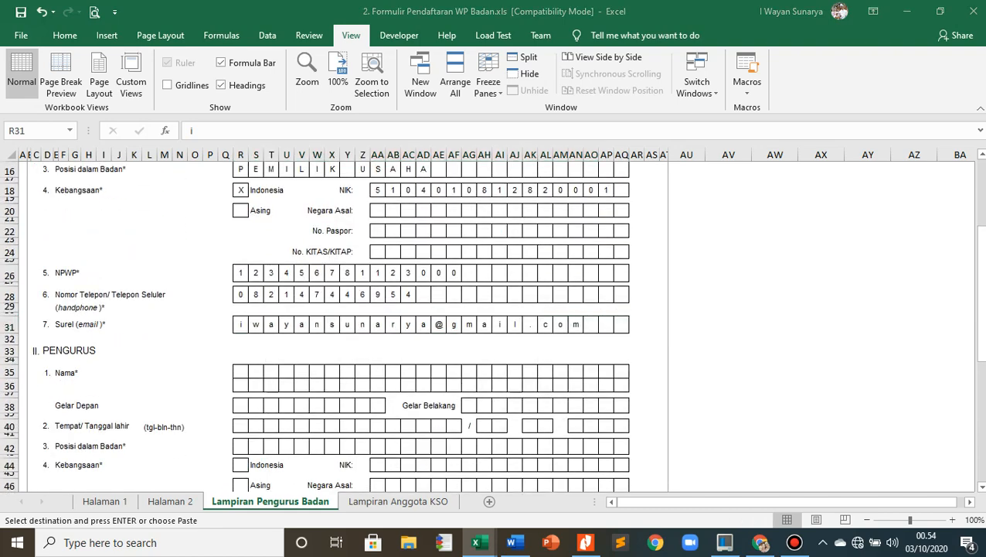
key("alt+Tab")
scroll(495, 325, "up", 4)
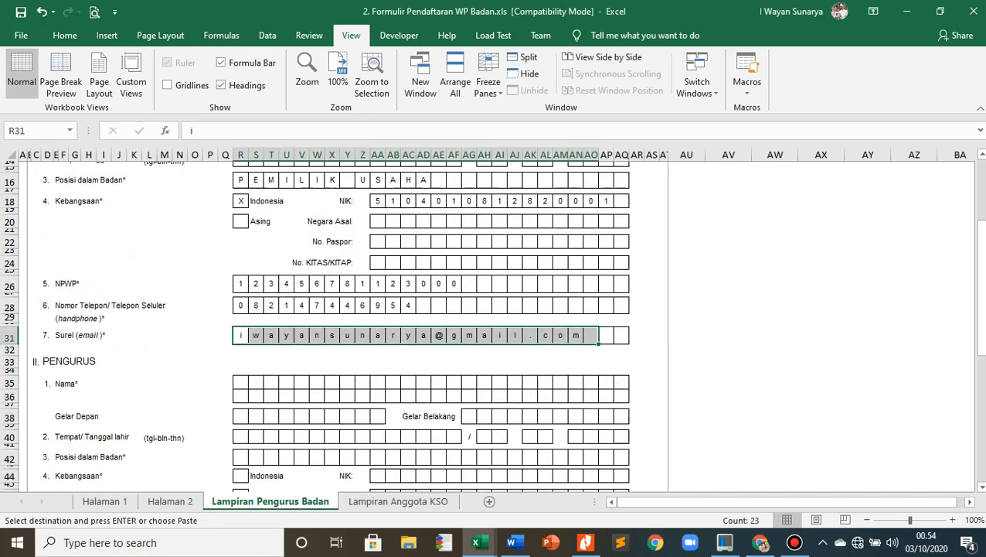
scroll(494, 324, "down", 2)
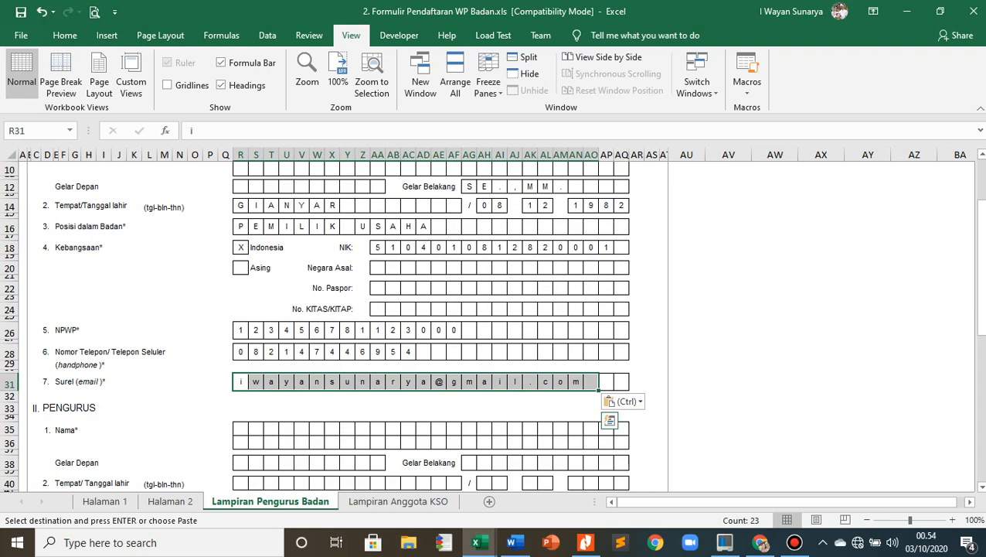
- Mark Lengkap dan Benar with a pasted X in the verification section at the end of the board member attachment
scroll(495, 324, "down", 4)
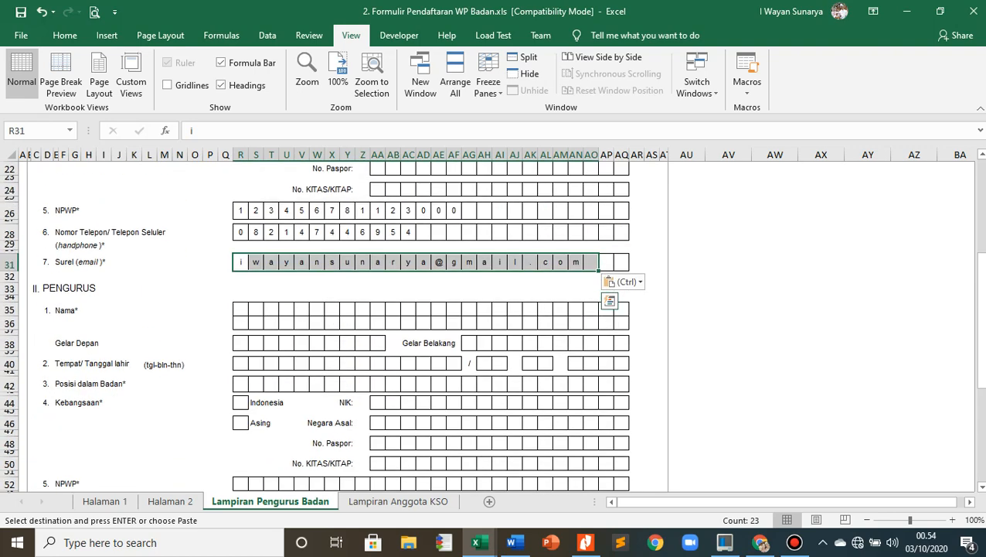
scroll(430, 325, "up", 2)
scroll(431, 324, "down", 2)
scroll(430, 325, "up", 5)
scroll(431, 325, "down", 11)
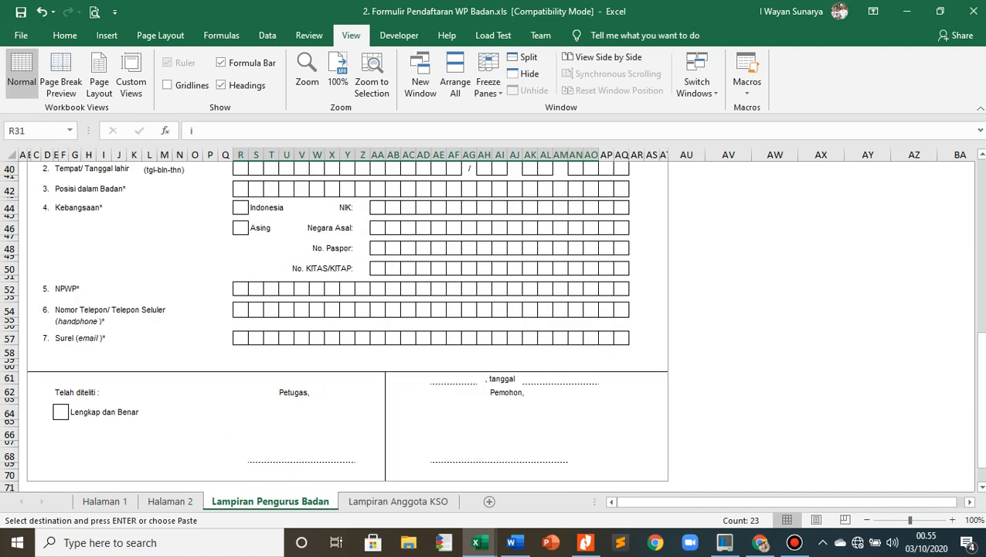
scroll(494, 325, "down", 4)
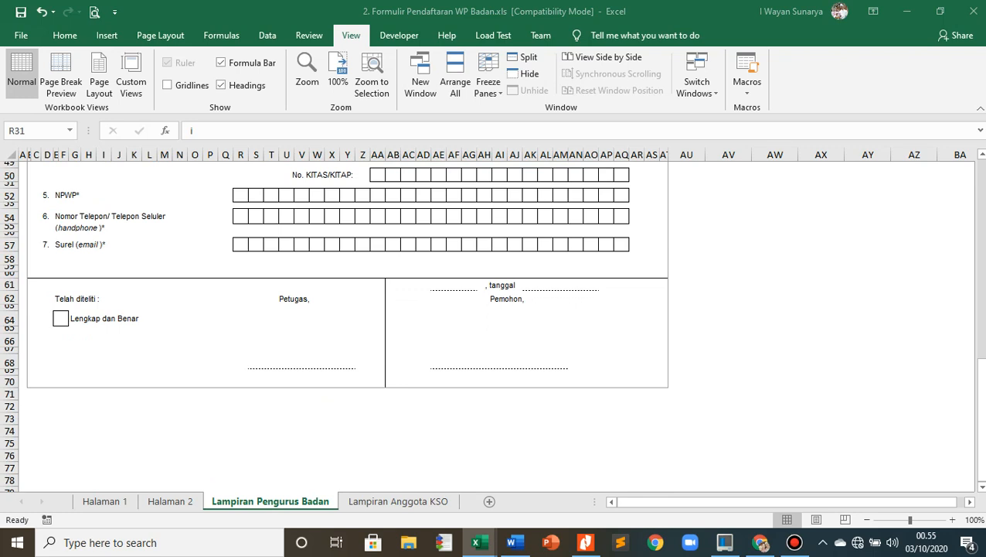
key("ctrl+c")
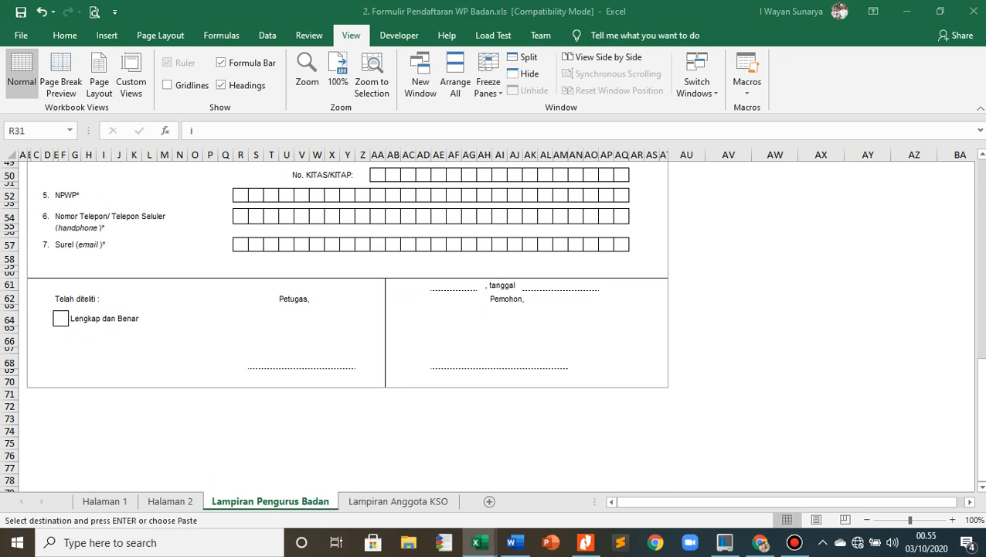
left_click(57, 319)
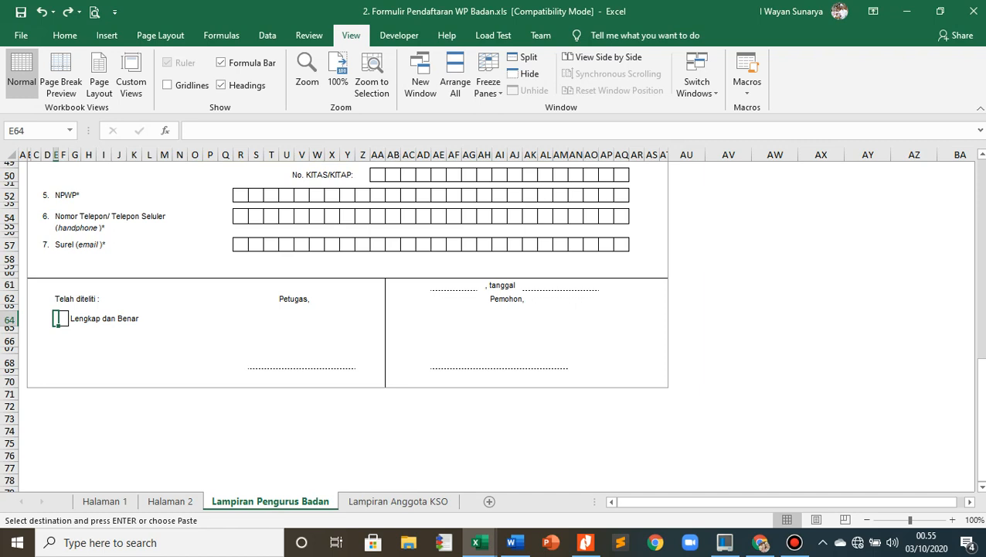
key("shift+Right")
key("ctrl+v")
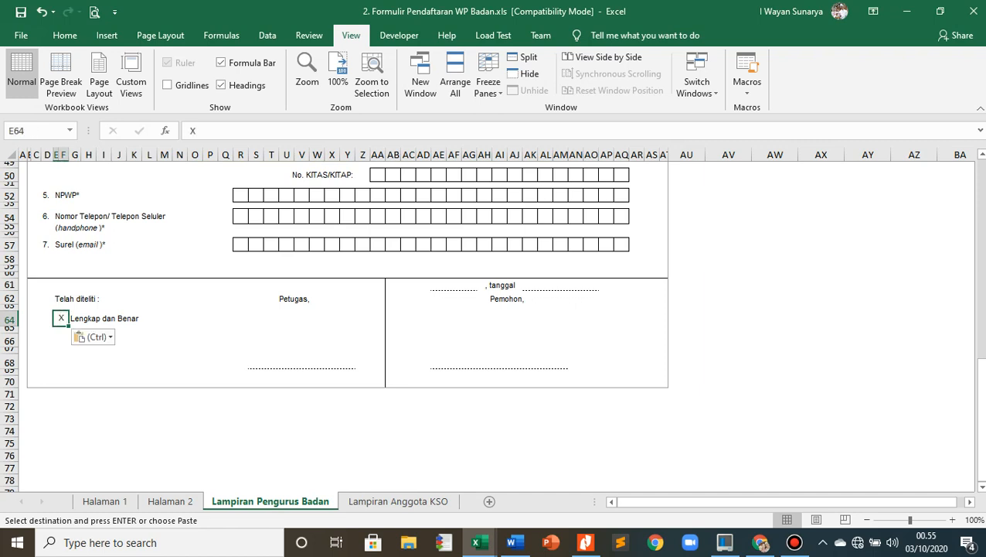
left_click(74, 394)
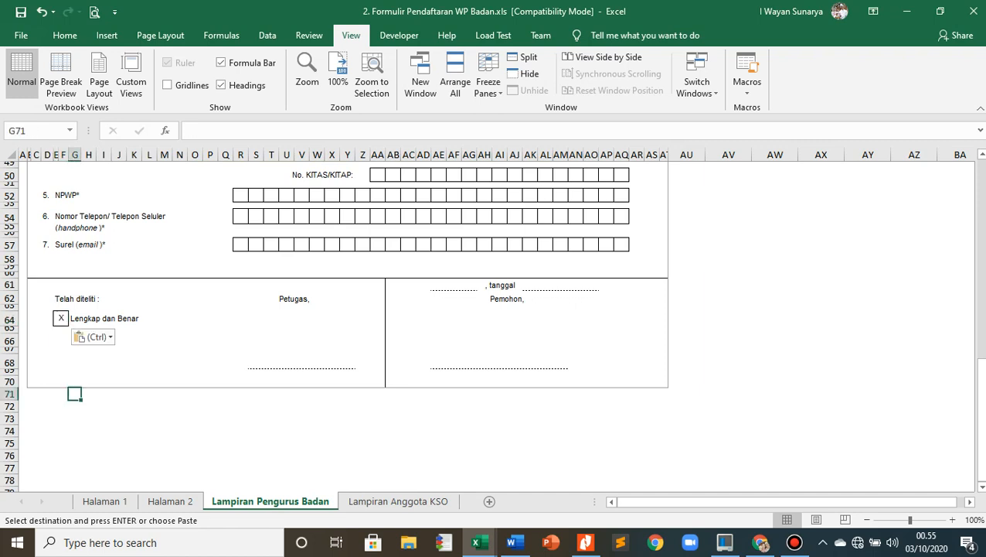
- Paste the copied officer's name on the signature line under Petugas
key("alt+Tab")
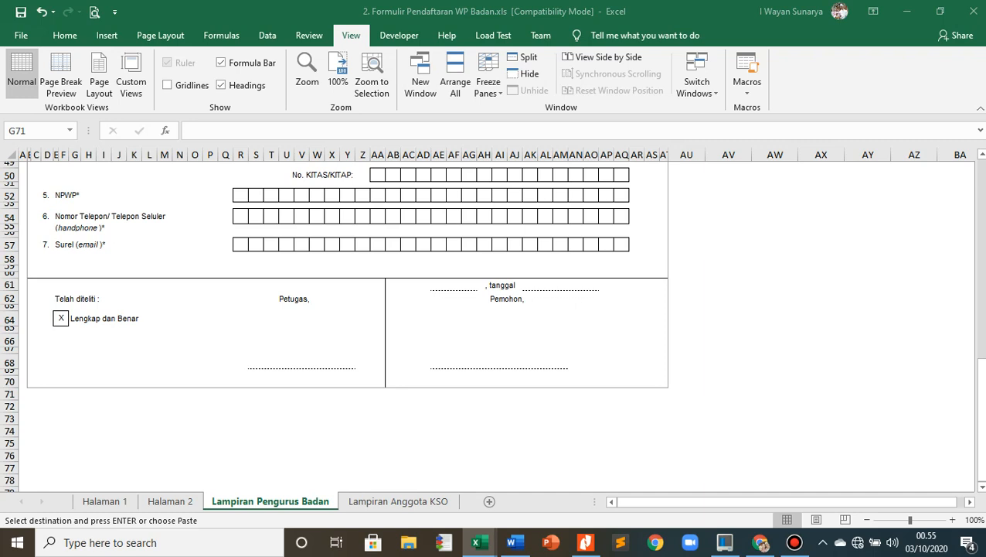
left_click(256, 361)
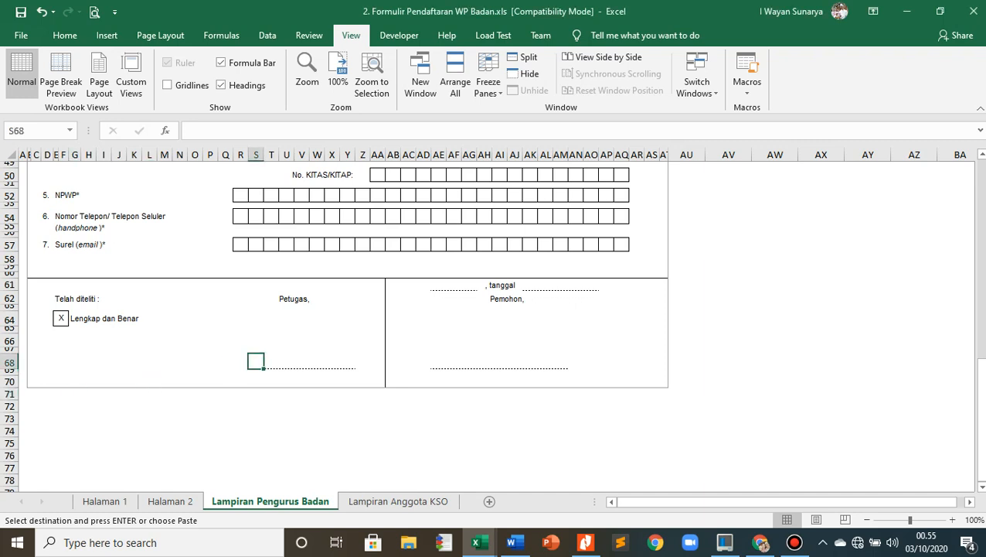
key("ctrl+v")
left_click(256, 329)
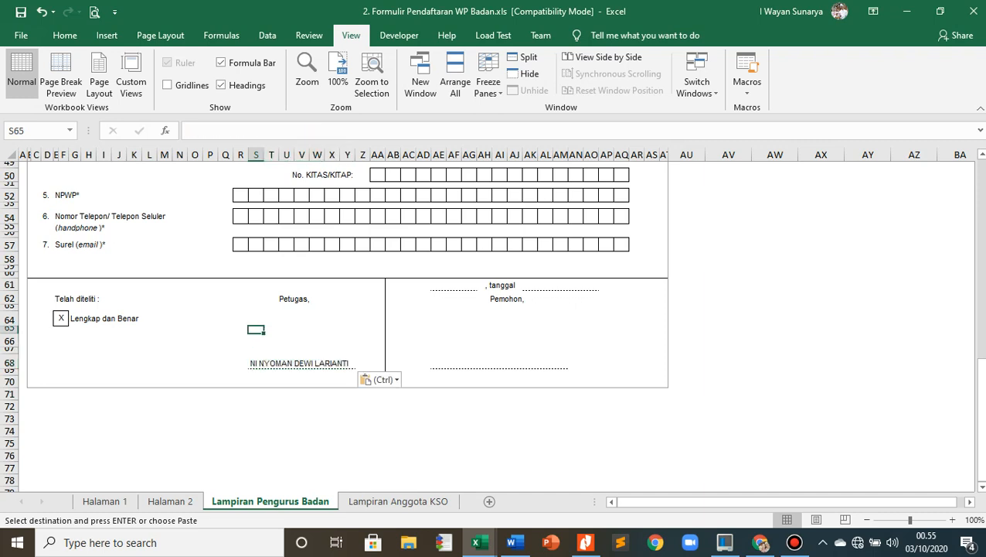
- Copy DENPASAR and paste it as the signing place before tanggal in the applicant's signature block
key("alt+Tab")
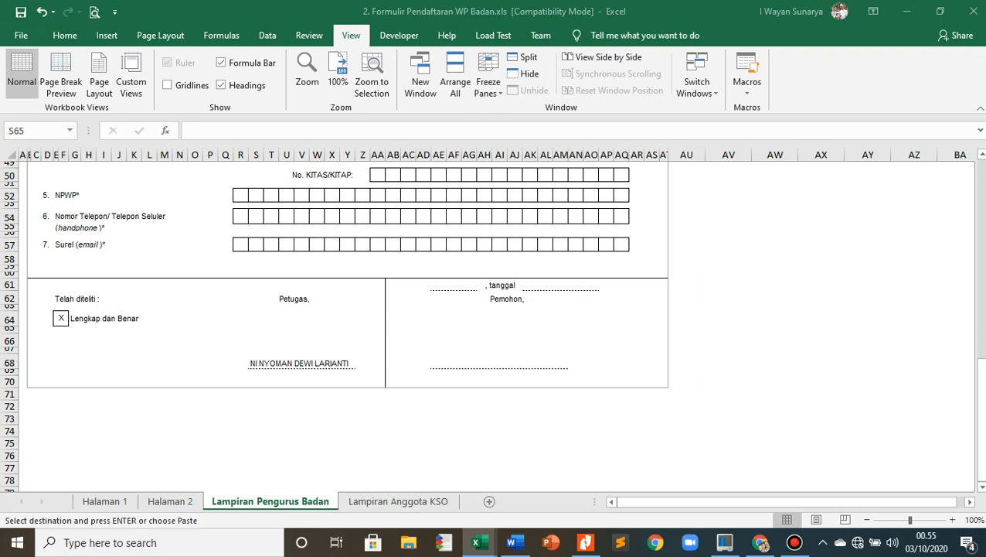
key("alt+Tab")
left_click(439, 286)
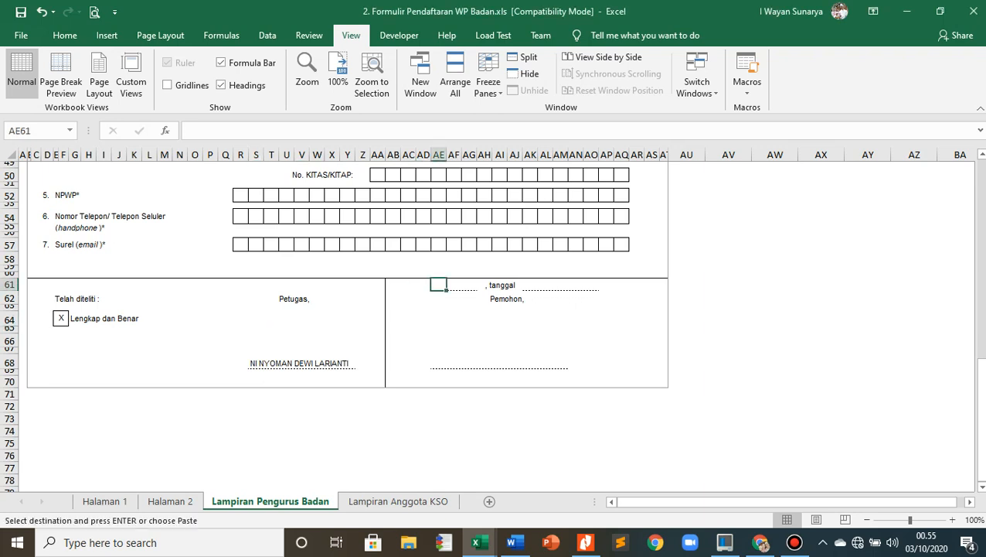
key("ctrl+v")
left_click(424, 298)
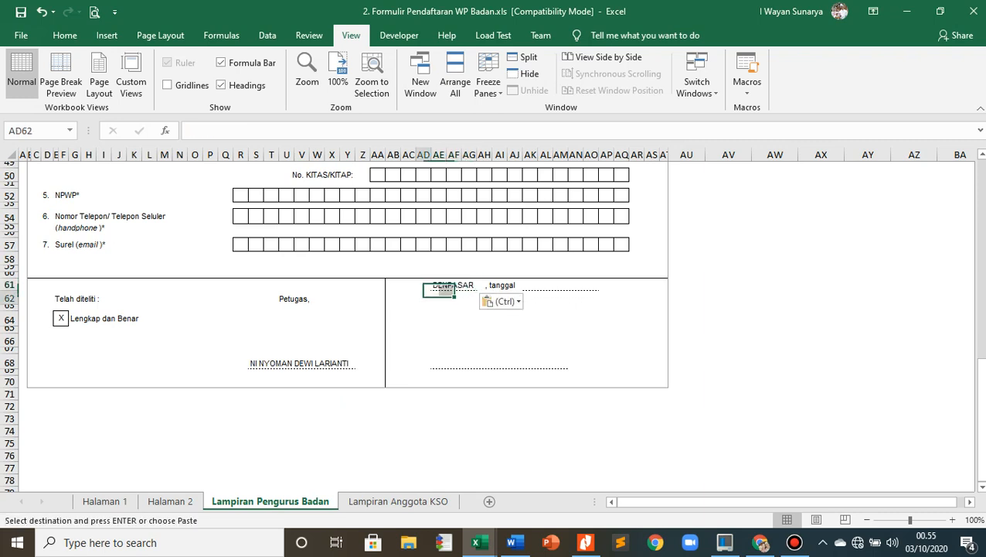
- Copy 03 OKTOBER 2020 and paste it as the signing date after tanggal
key("alt+Tab")
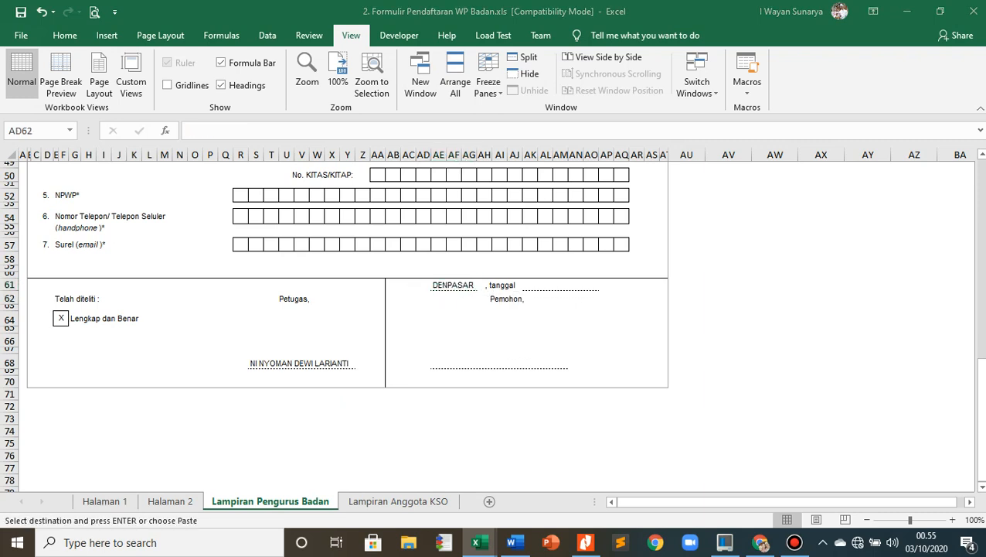
key("alt+Tab")
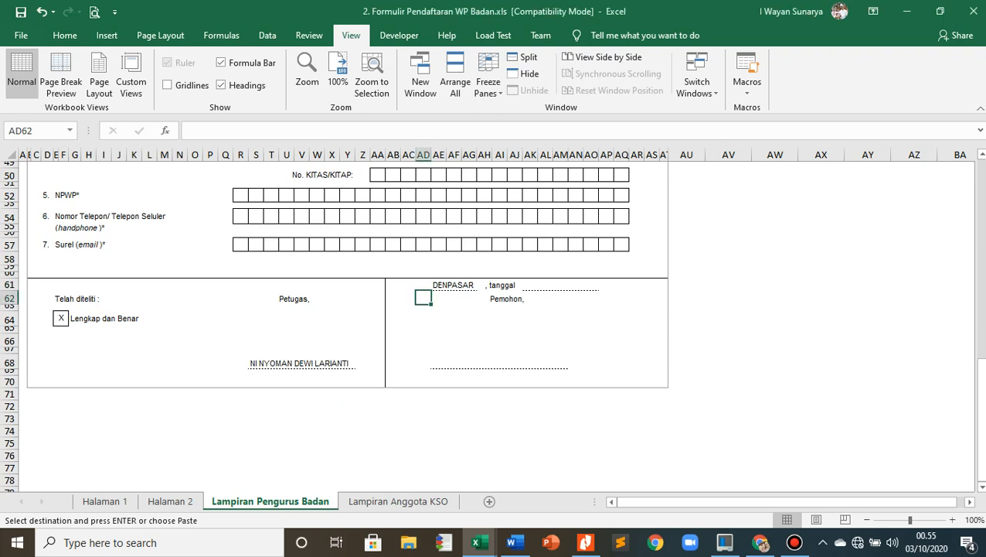
left_click_drag(529, 285, 607, 285)
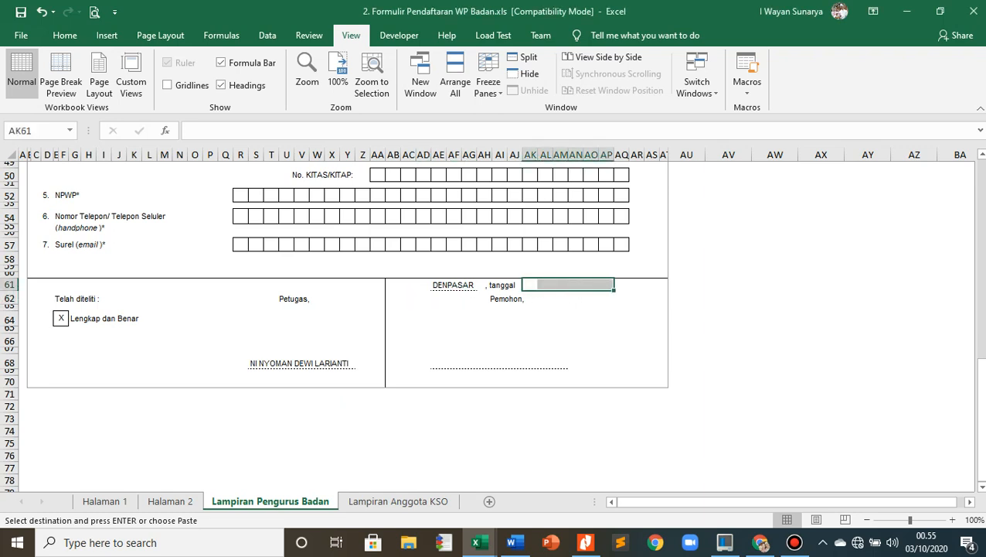
type("03 OKTOBER 2020")
left_click(591, 362)
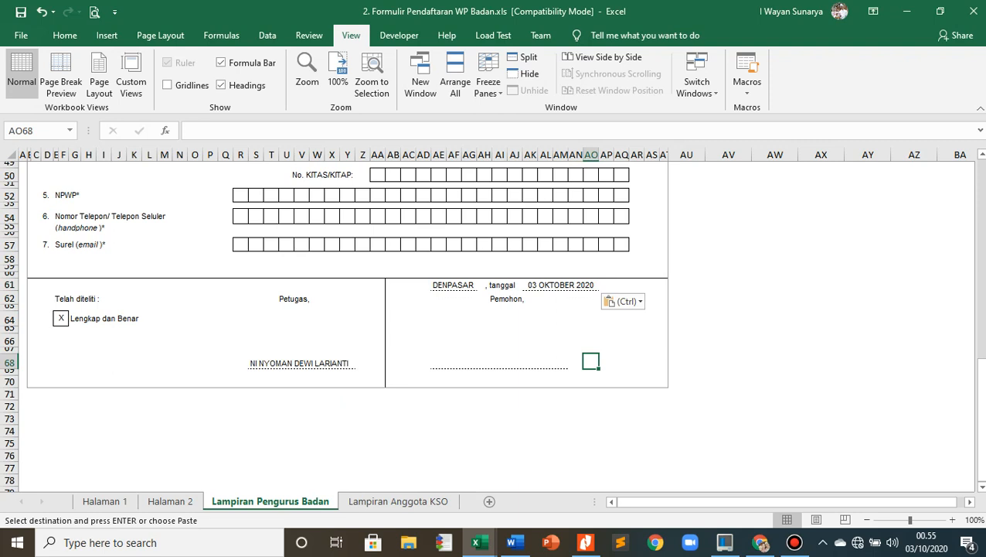
- Copy the applicant's full name with titles and paste it on the signature line under Pemohon
key("alt+Tab")
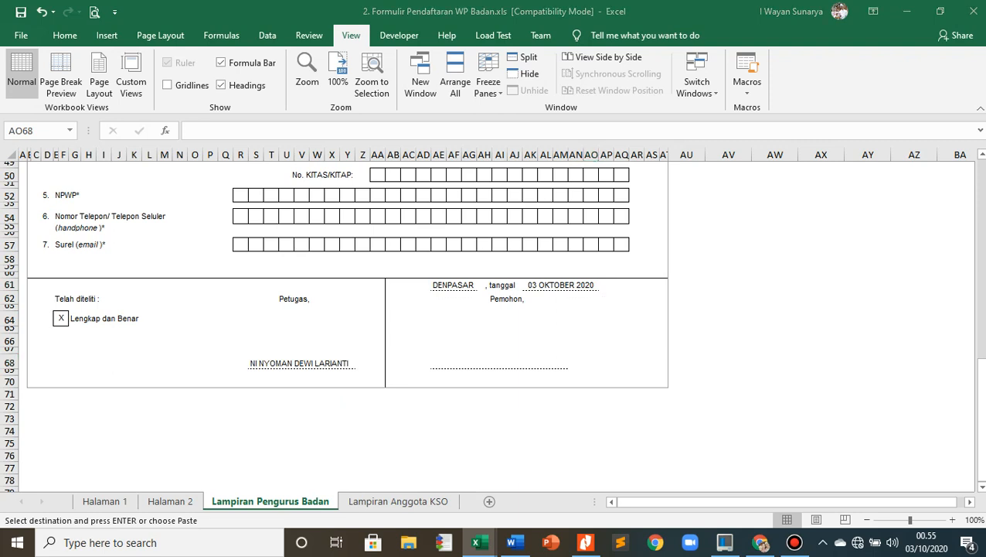
left_click(438, 362)
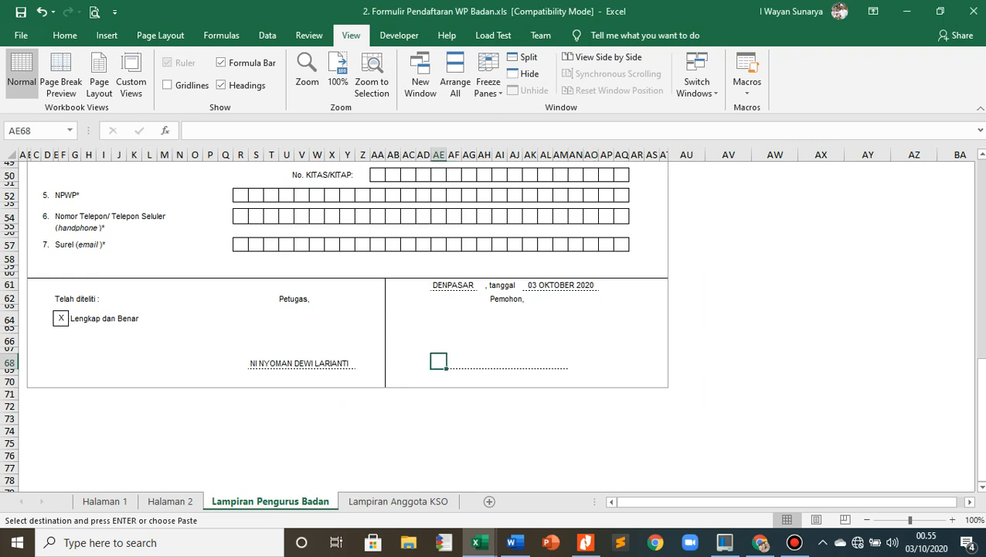
left_click(728, 340)
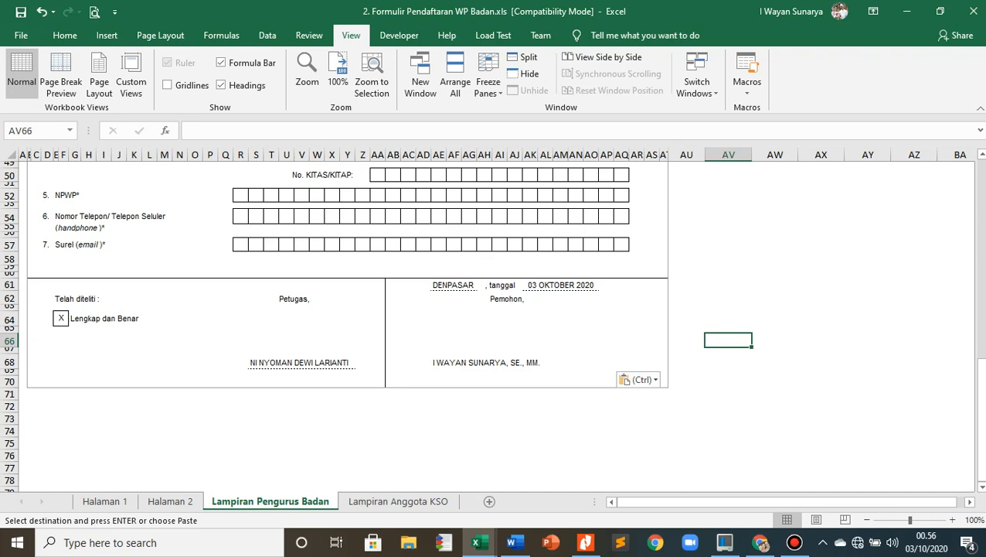
- Examine the Lampiran Anggota KSO sheet, from the first joint operation member section to the applicant's signature block
key("ctrl+Page_Up")
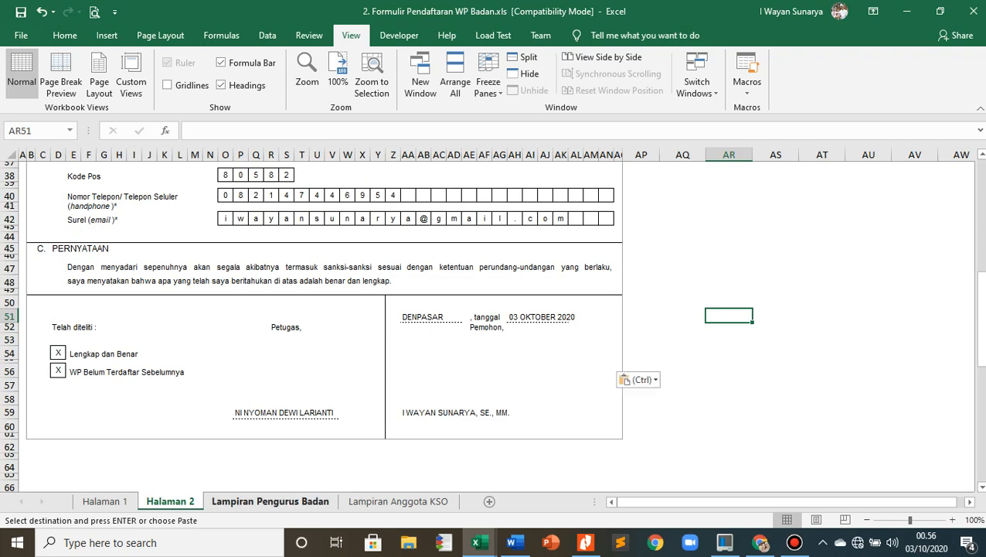
key("ctrl+Page_Down")
key("ctrl+Page_Down")
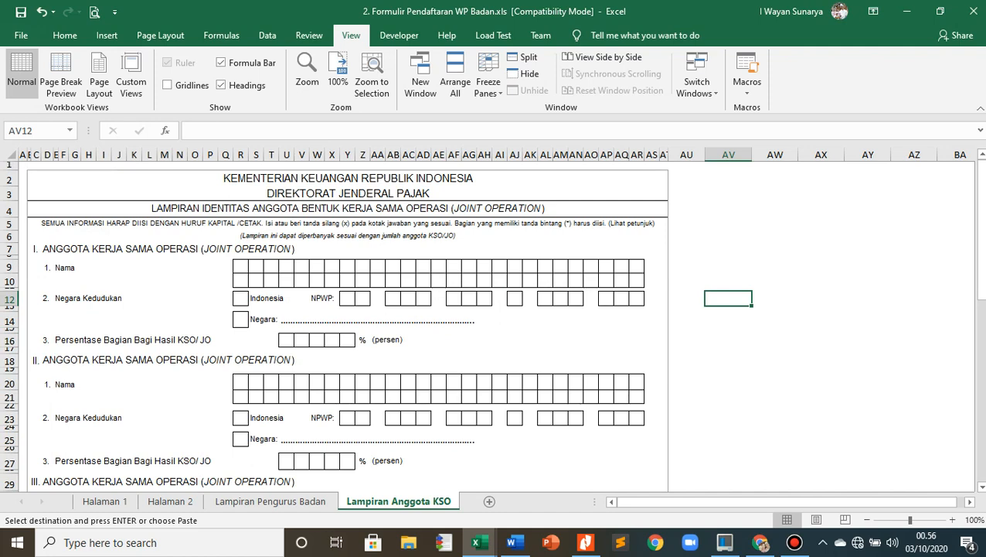
scroll(491, 325, "down", 10)
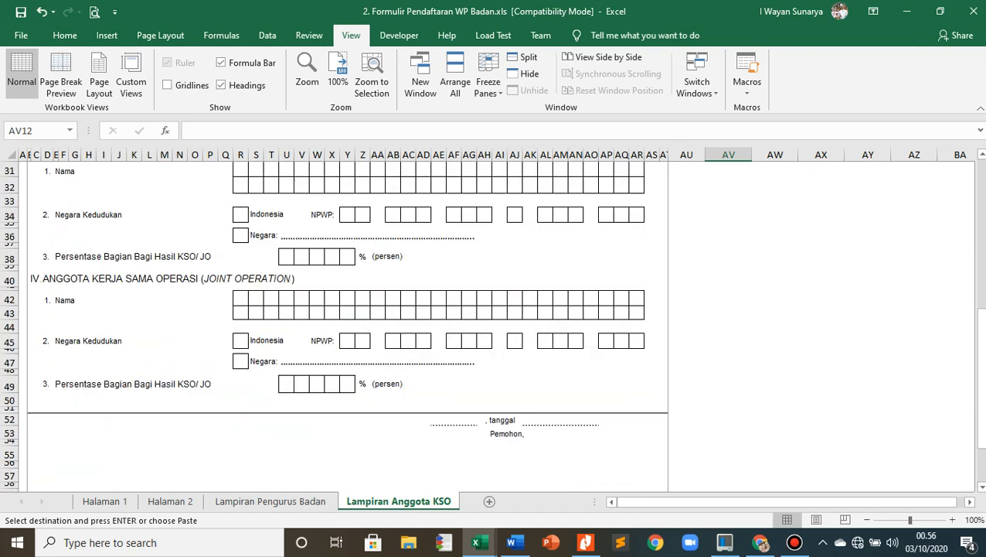
scroll(491, 325, "up", 10)
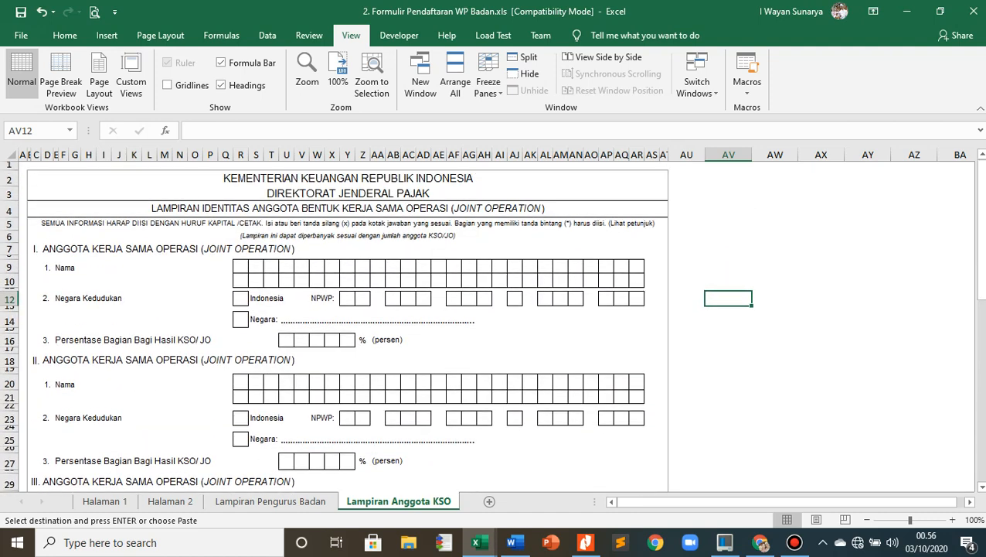
scroll(491, 325, "down", 4)
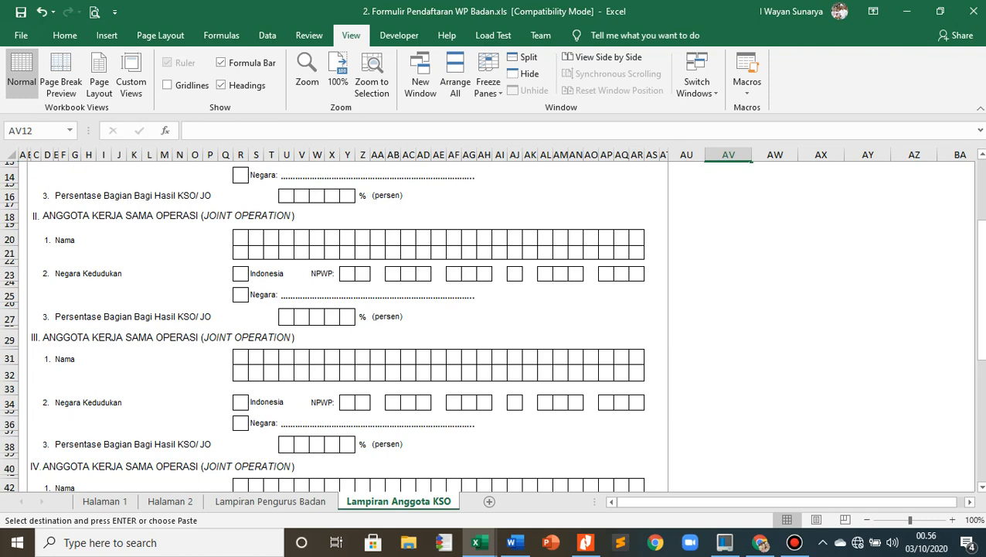
scroll(492, 325, "up", 5)
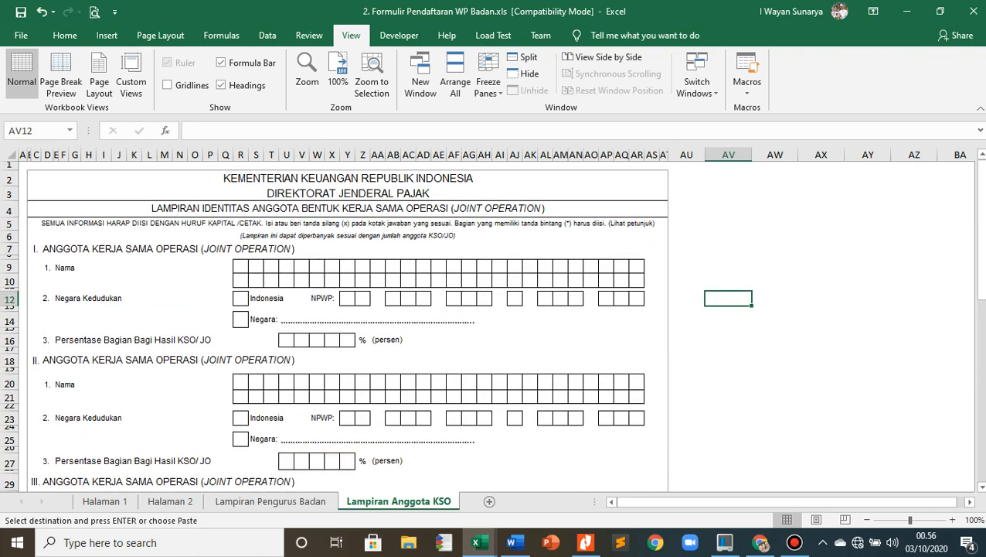
scroll(491, 324, "down", 3)
scroll(491, 325, "down", 7)
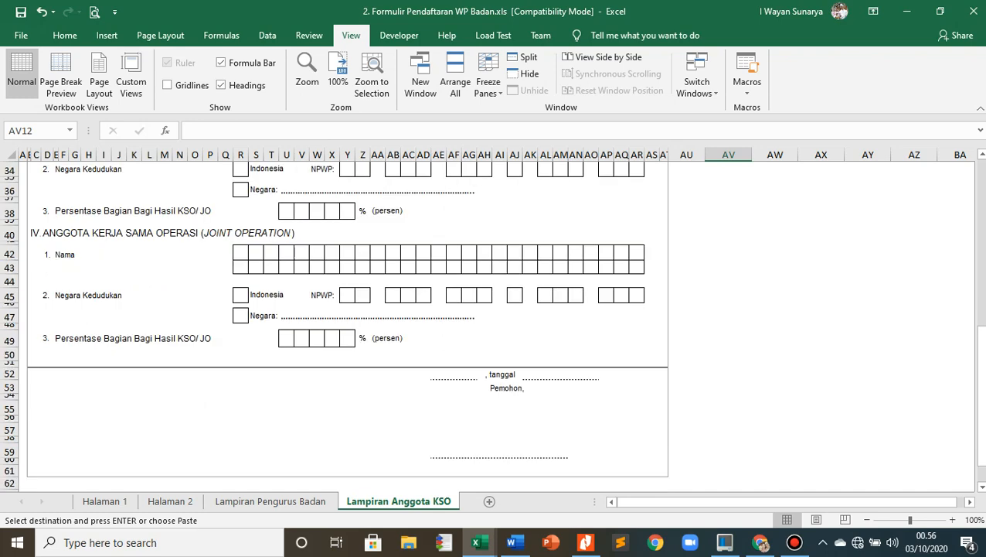
scroll(492, 325, "up", 4)
scroll(491, 325, "up", 6)
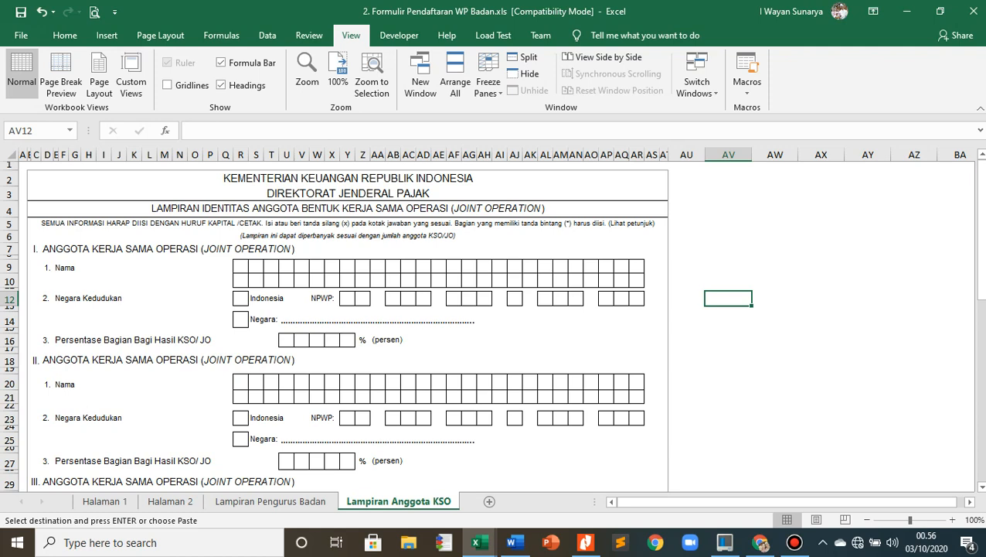
scroll(492, 324, "down", 4)
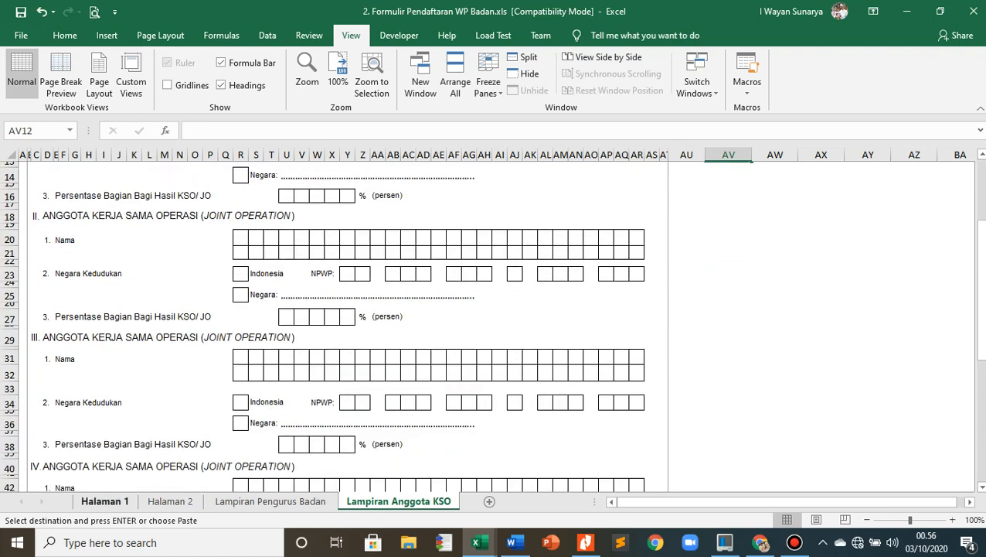
- Go back to the start of the Halaman 1 sheet to review the completed registration form
left_click(104, 501)
scroll(492, 324, "up", 11)
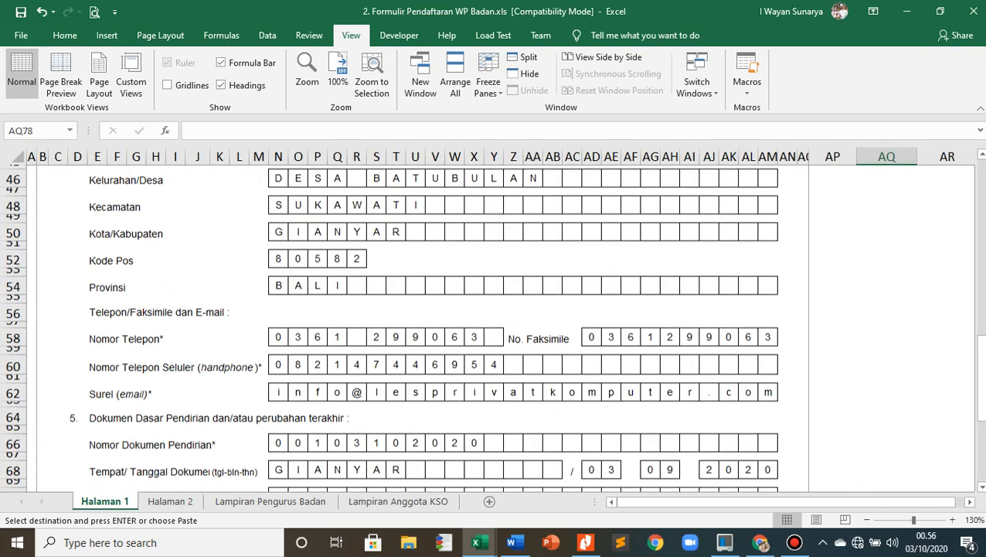
scroll(491, 325, "up", 9)
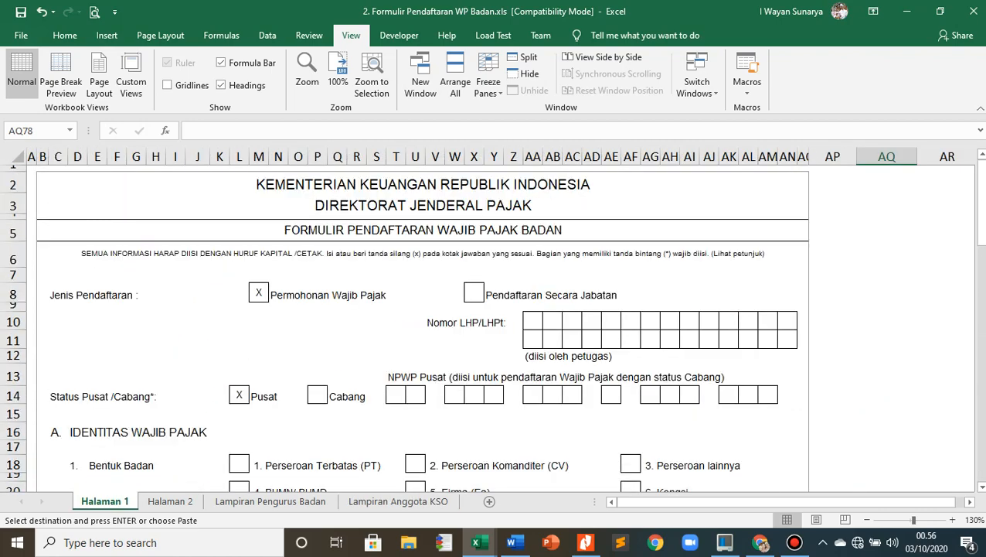